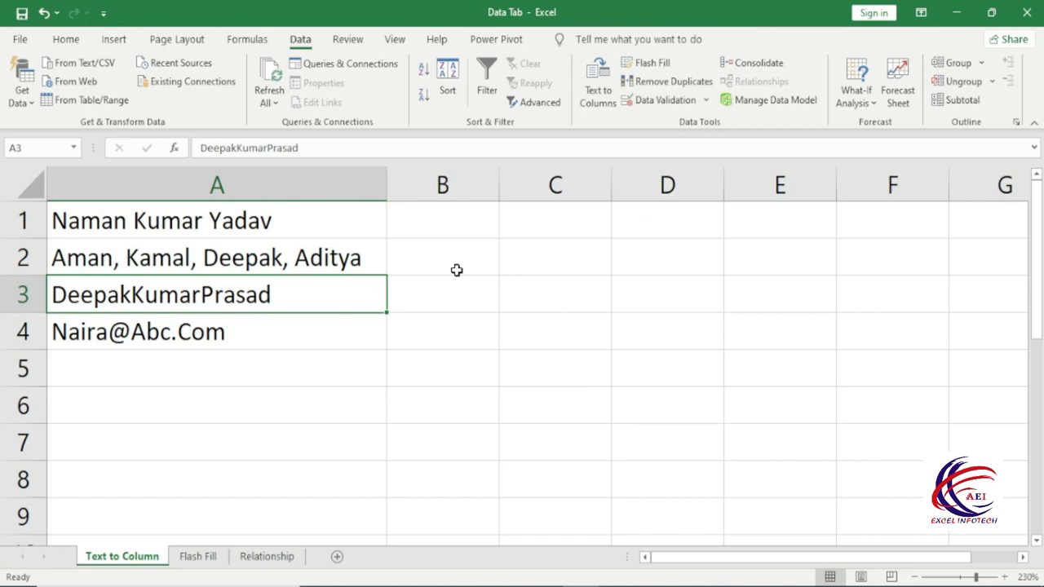
Point out the empty cells B1:D2, then select the three-word name in A1
key("Up")
key("Up")
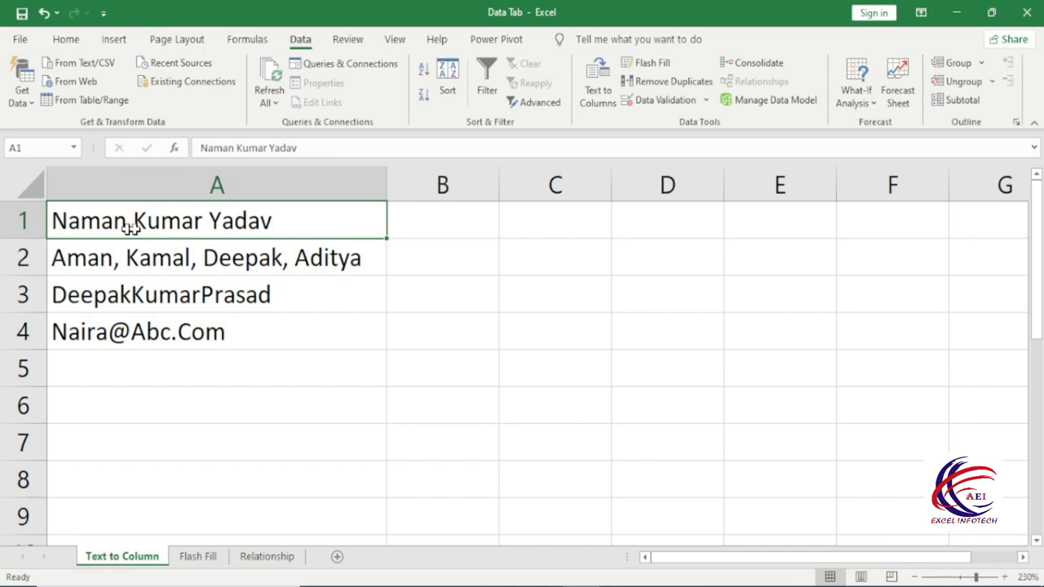
left_click(465, 228)
left_click(591, 225)
left_click(667, 232)
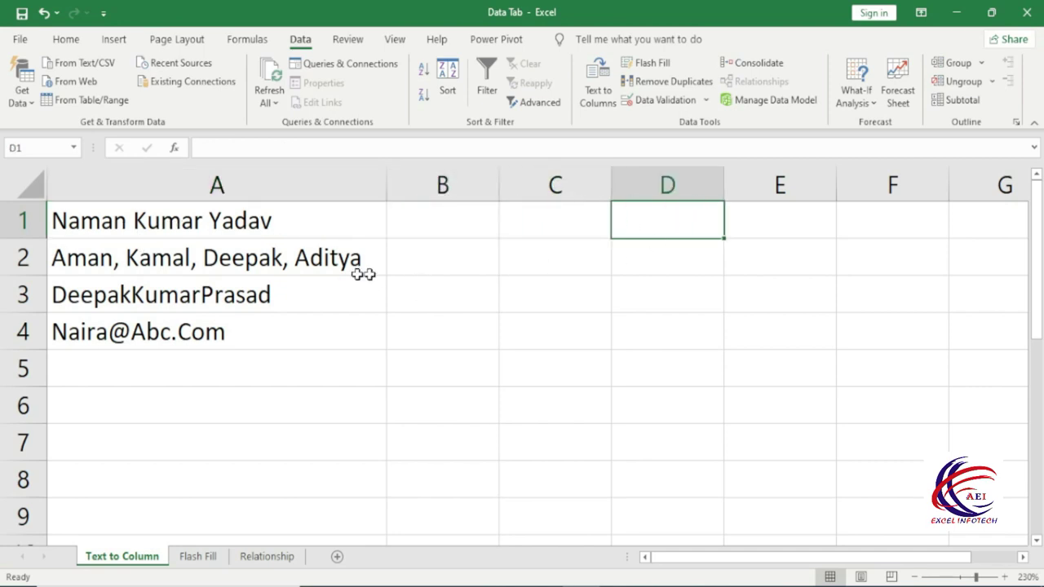
left_click(447, 252)
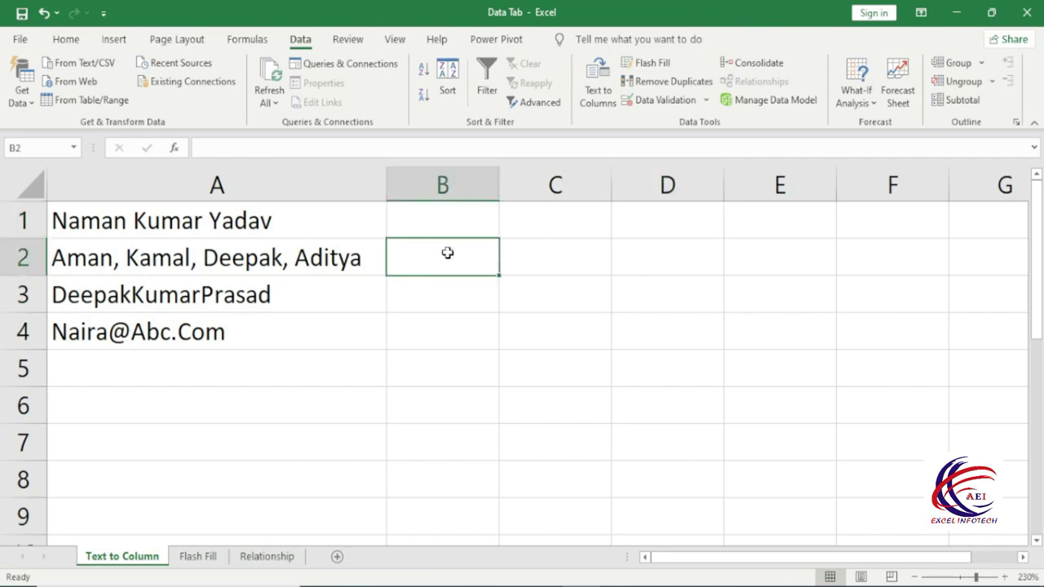
left_click(563, 265)
left_click(642, 255)
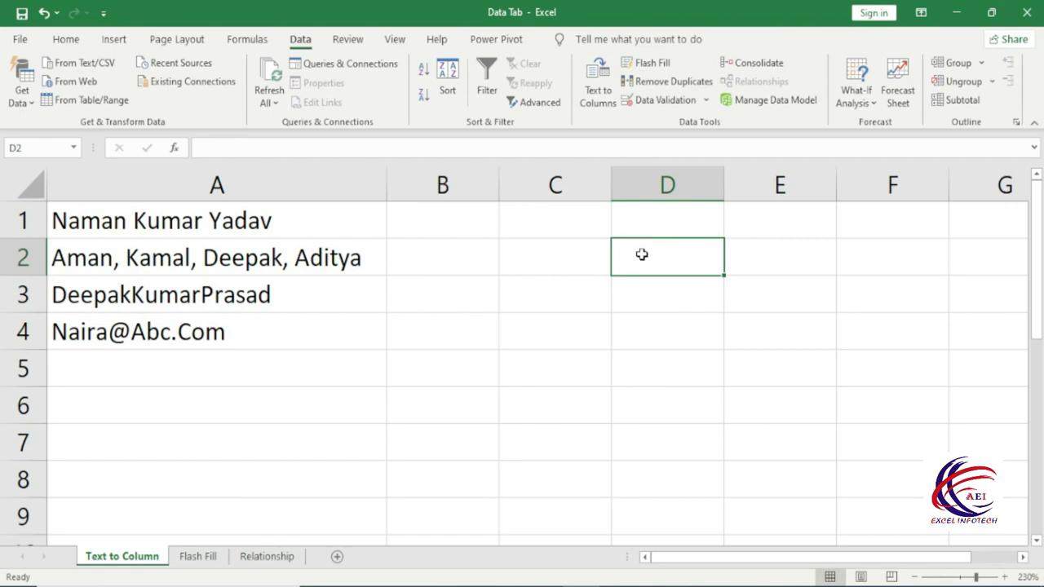
left_click(437, 231)
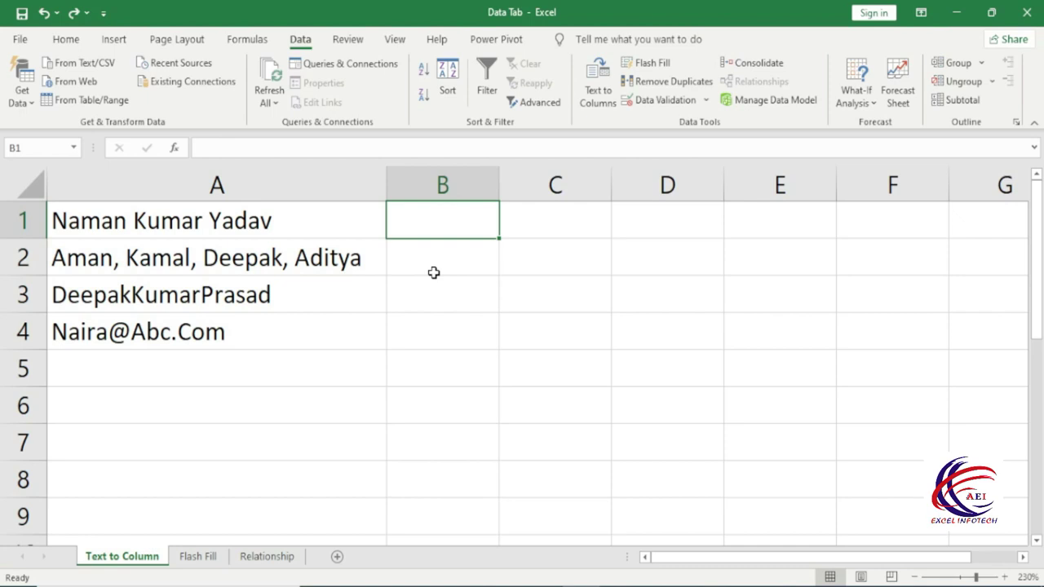
left_click(292, 220)
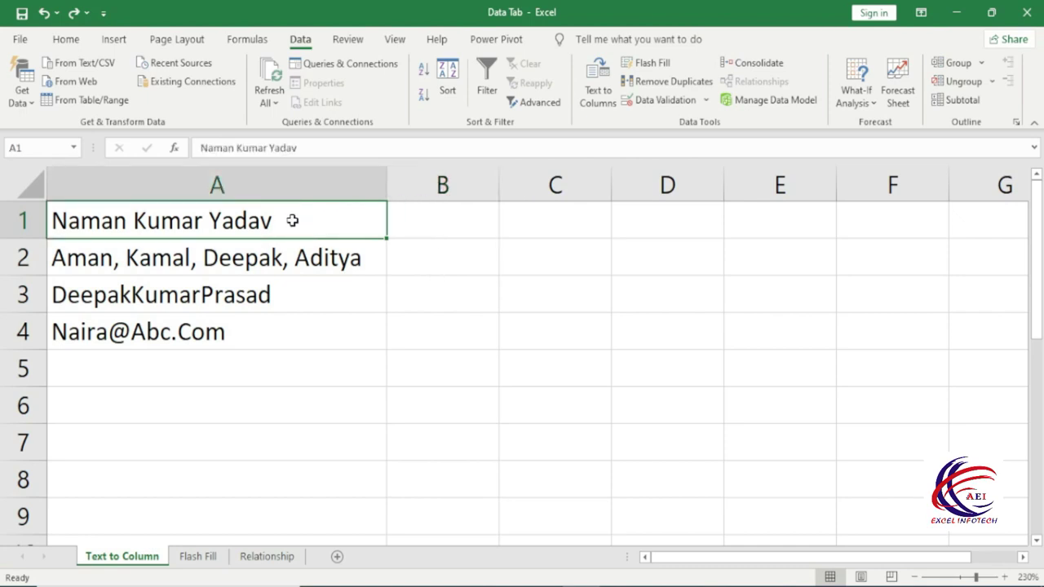
Split A1 with Text to Columns, delimited on Space only, output starting at B1
left_click(595, 96)
left_click_drag(550, 186, 731, 159)
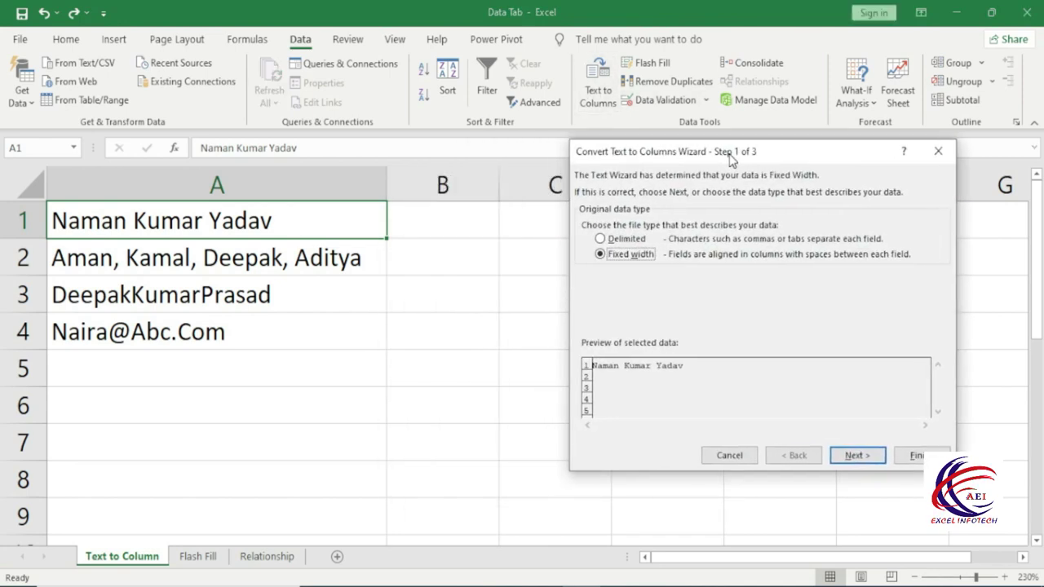
left_click(628, 242)
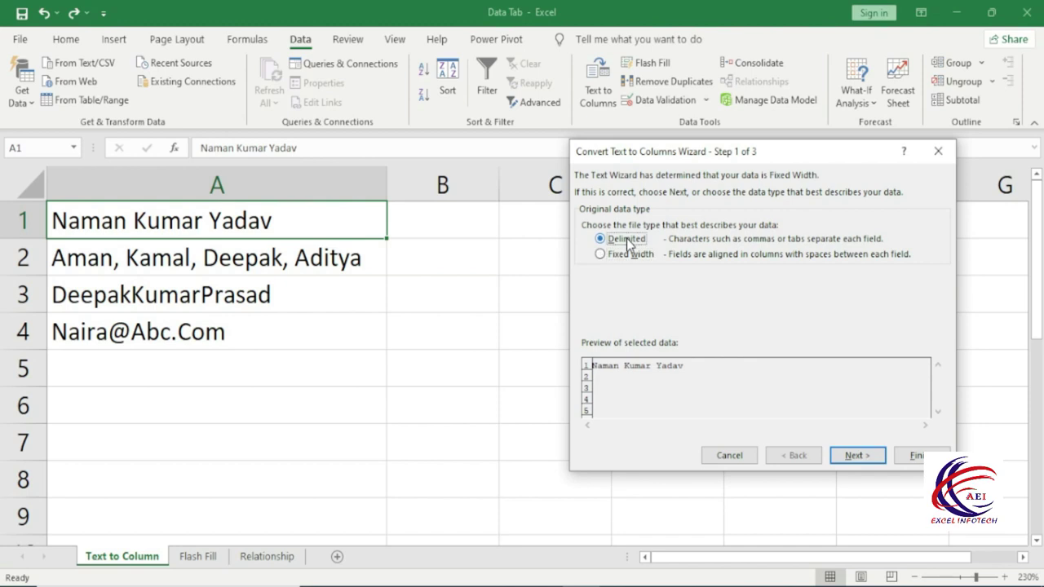
left_click(854, 456)
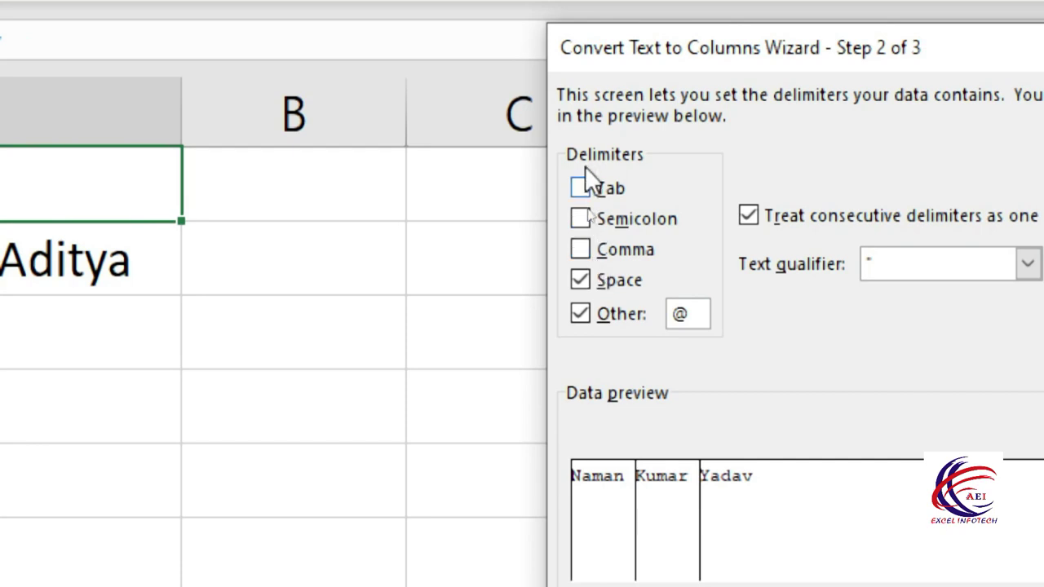
left_click(584, 317)
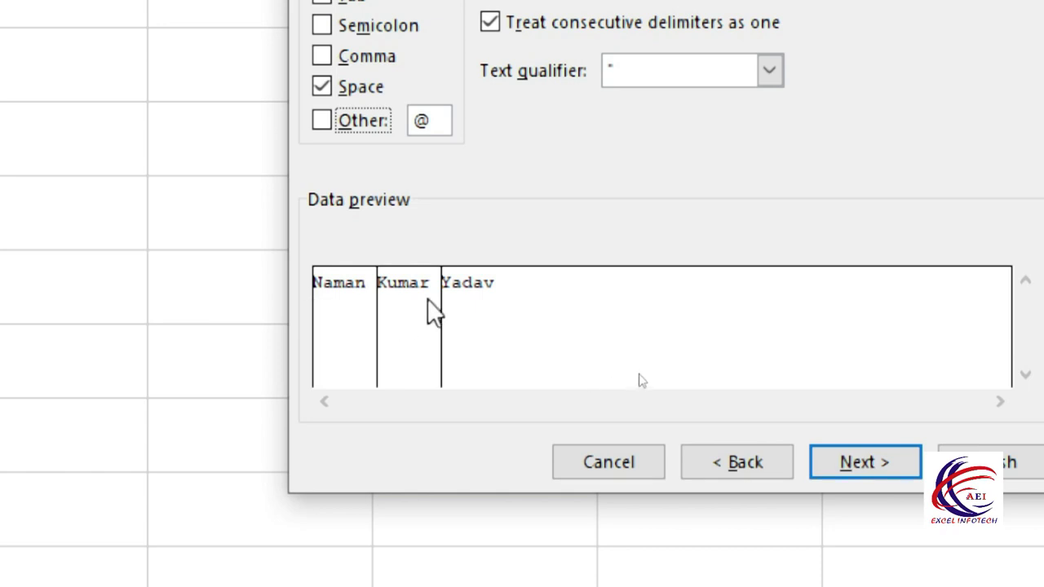
left_click(866, 465)
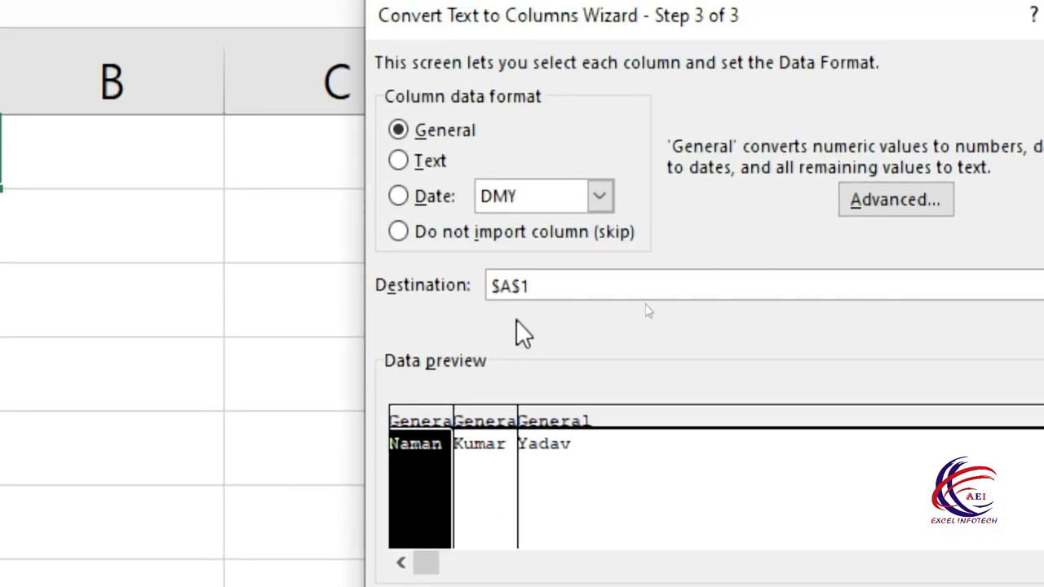
left_click(531, 286)
left_click_drag(538, 285, 473, 286)
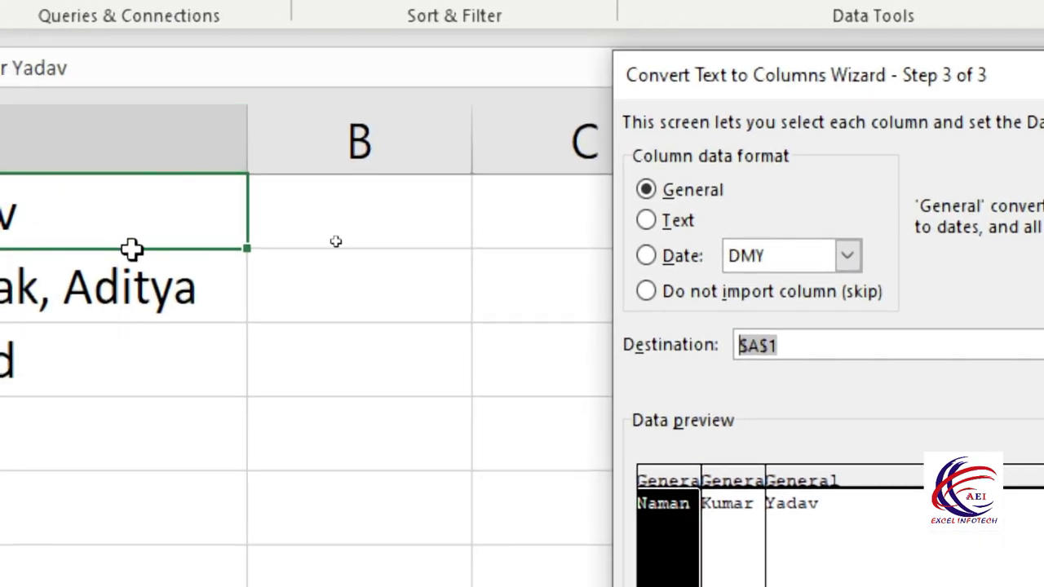
left_click(356, 271)
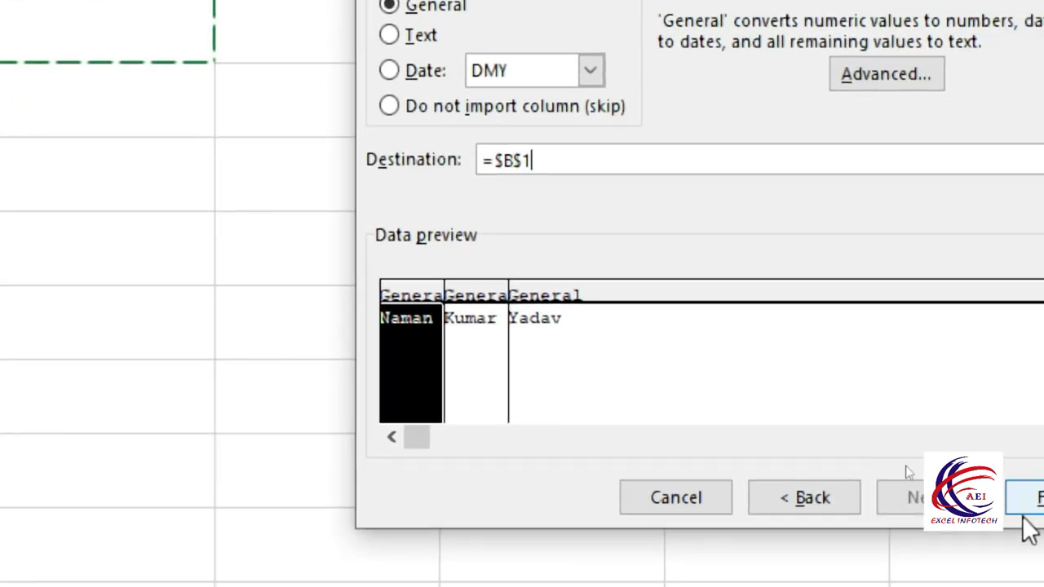
left_click(990, 495)
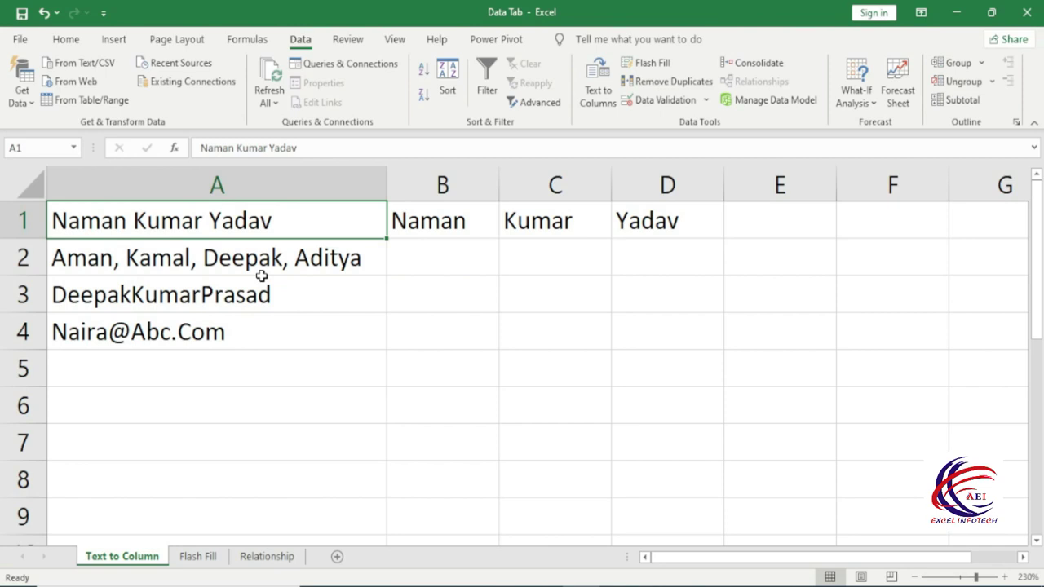
Split A2 on Comma and Space into Aman, Kamal, Deepak and Aditya in B2:E2
left_click(409, 261)
left_click(301, 254)
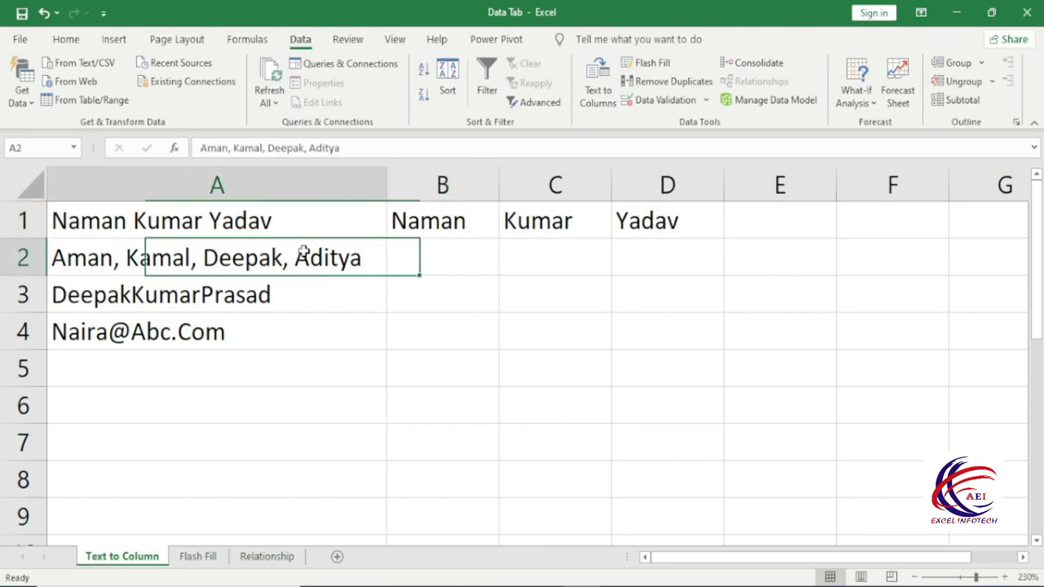
left_click(587, 106)
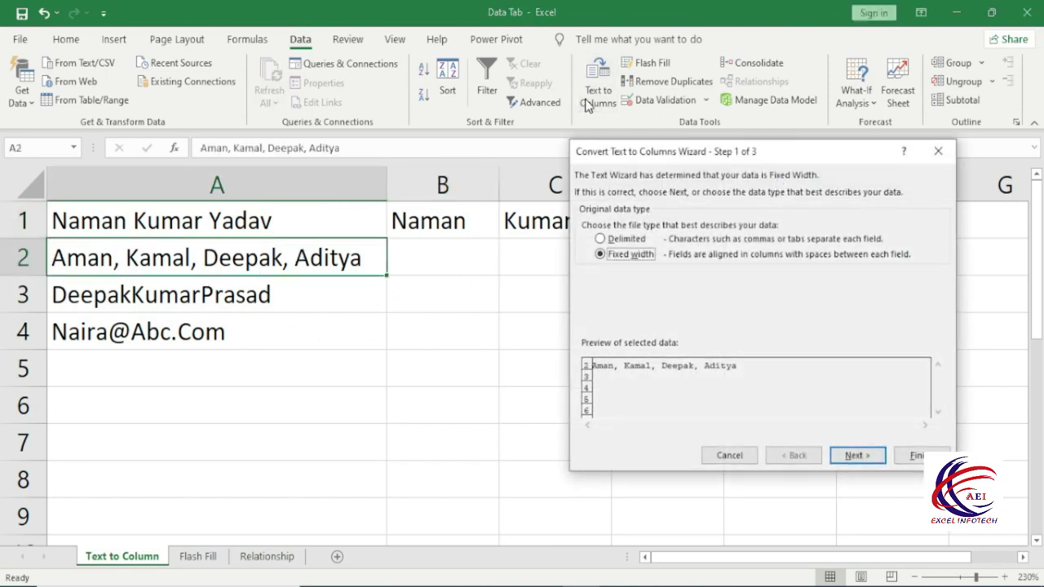
left_click(605, 240)
left_click(856, 455)
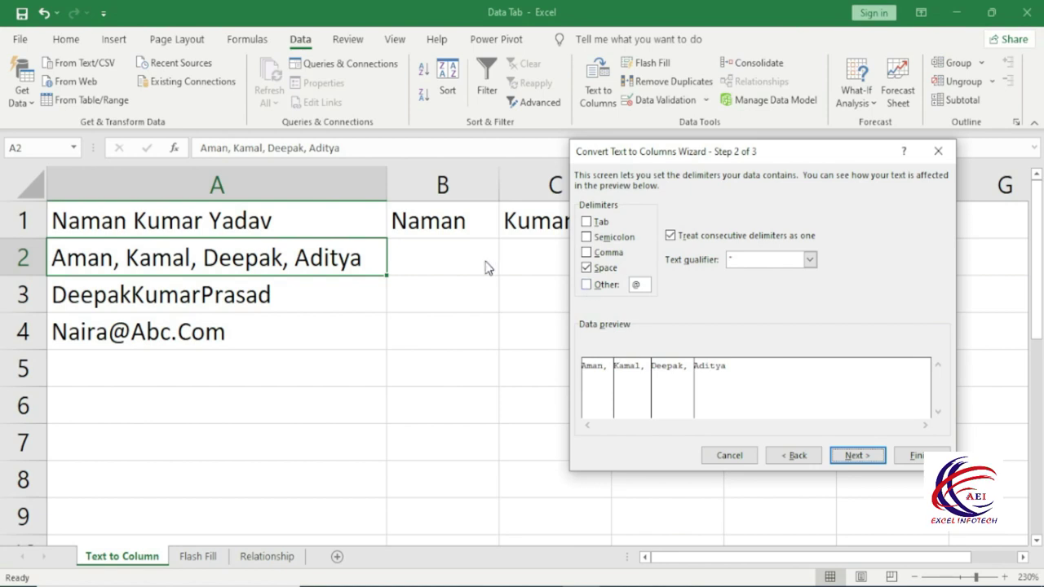
left_click(587, 253)
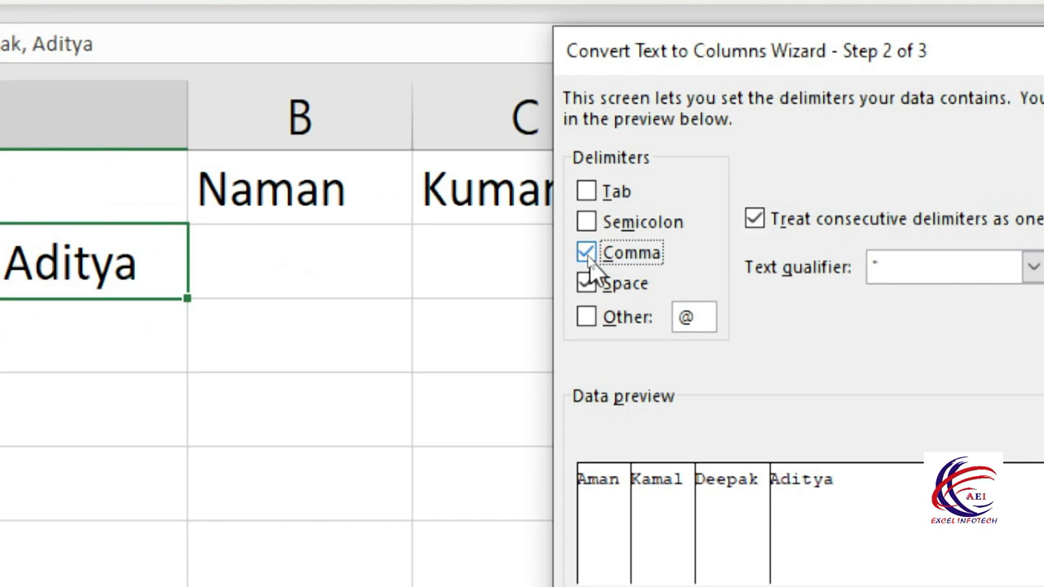
left_click(587, 252)
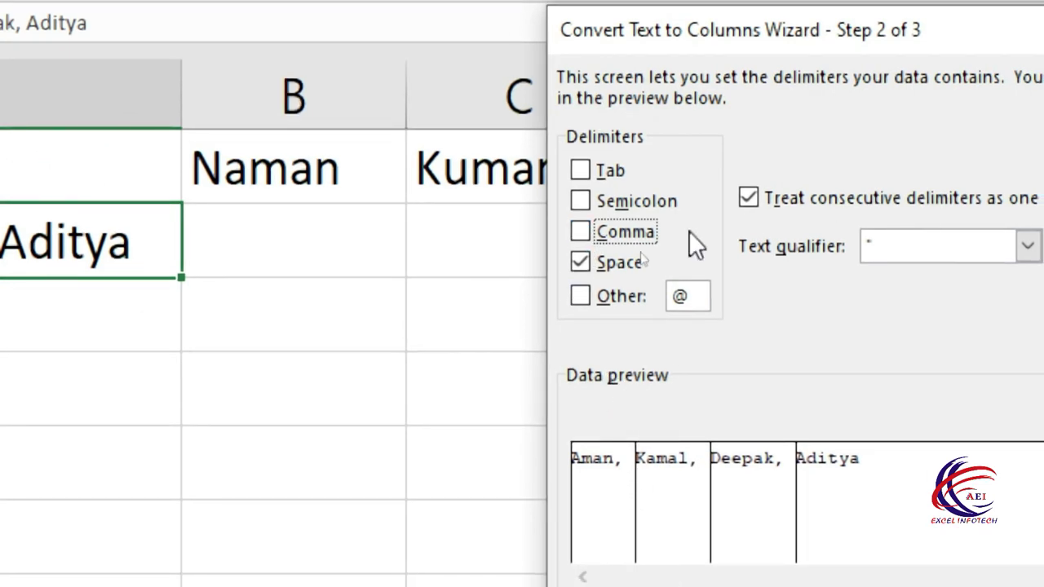
left_click(578, 233)
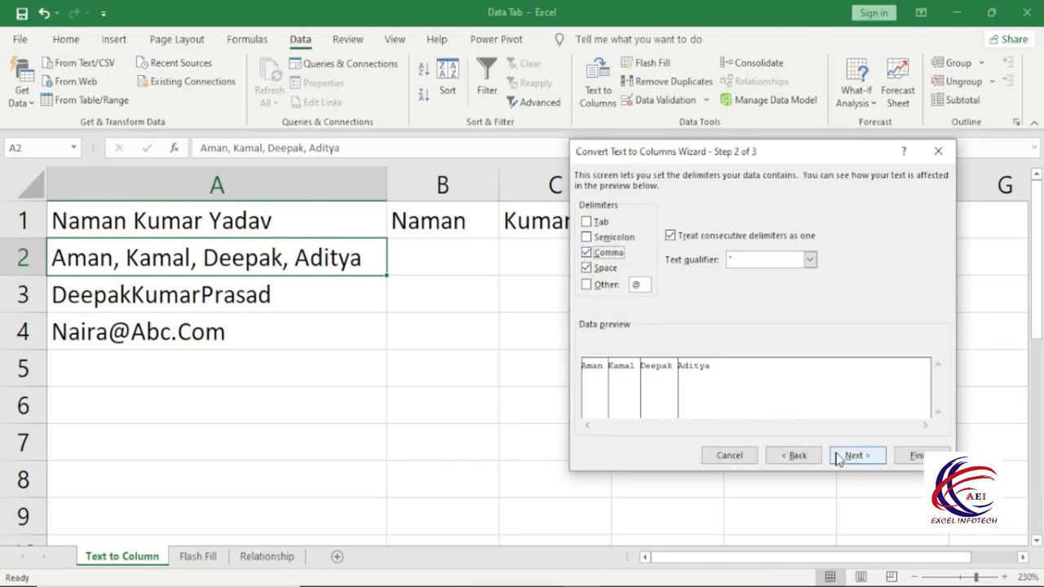
left_click(839, 457)
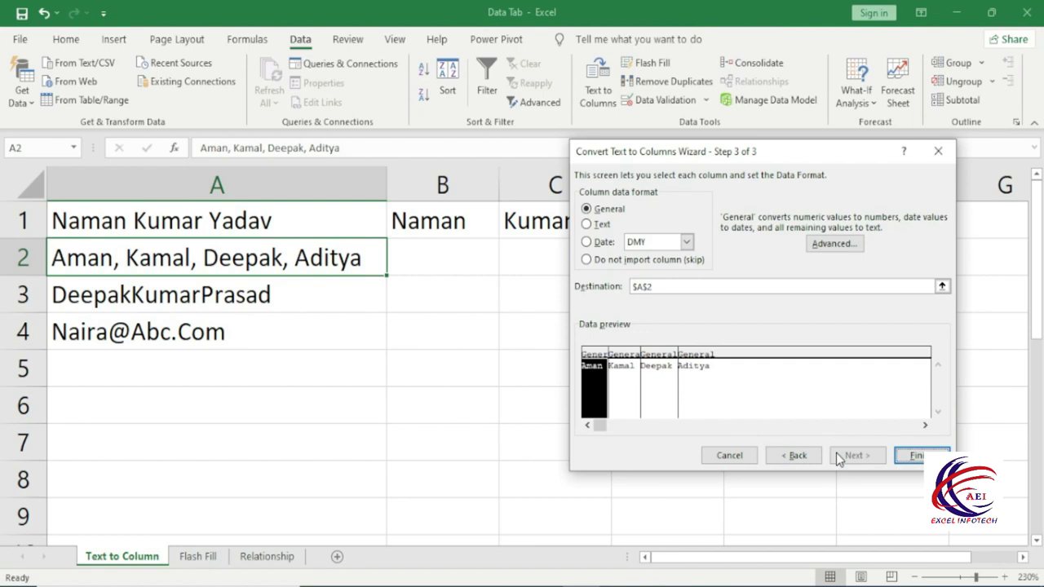
left_click(661, 286)
left_click(489, 249)
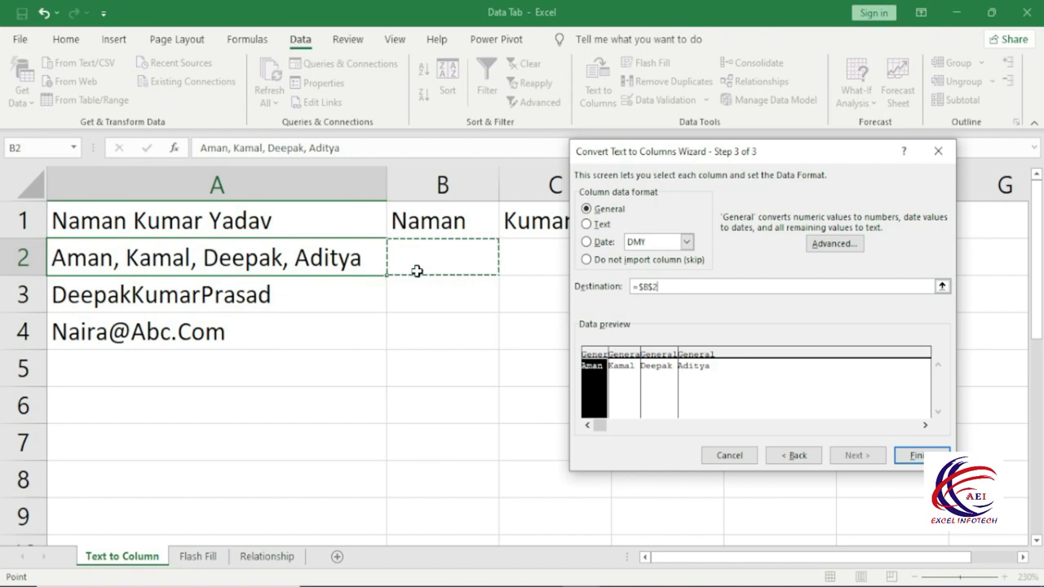
left_click(916, 456)
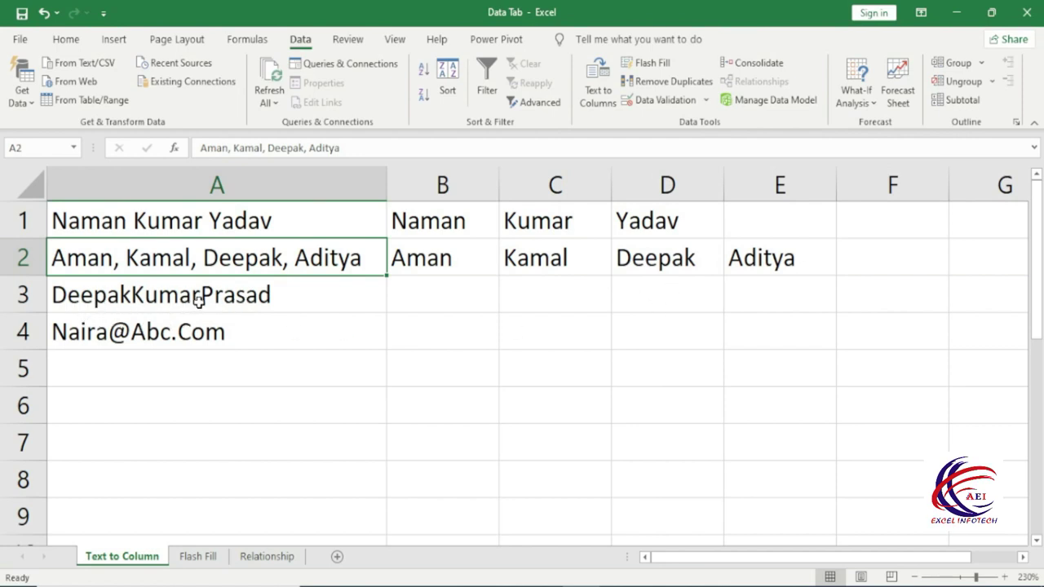
left_click(158, 295)
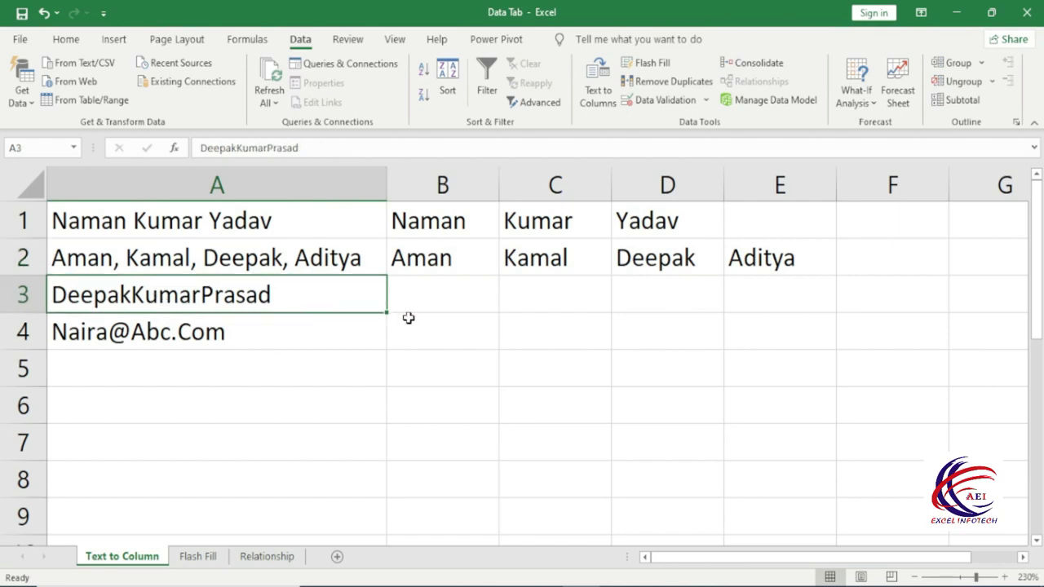
left_click(602, 101)
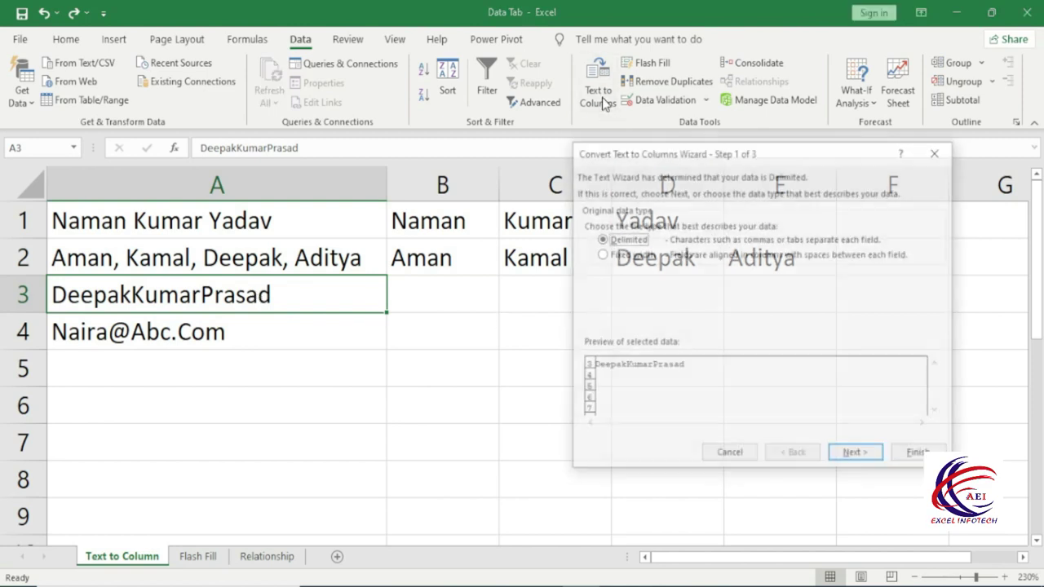
left_click(614, 256)
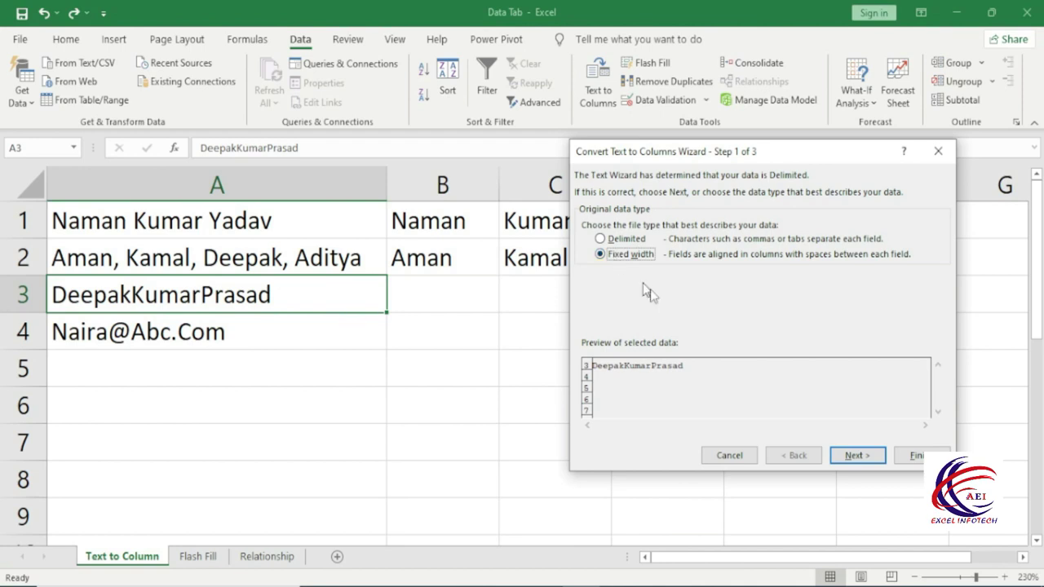
left_click(856, 457)
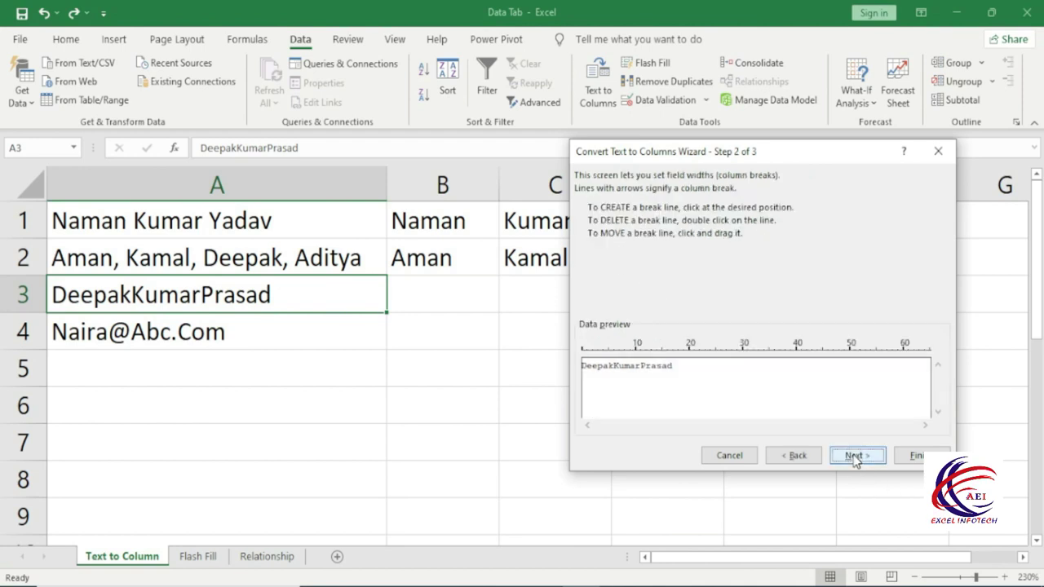
left_click(608, 352)
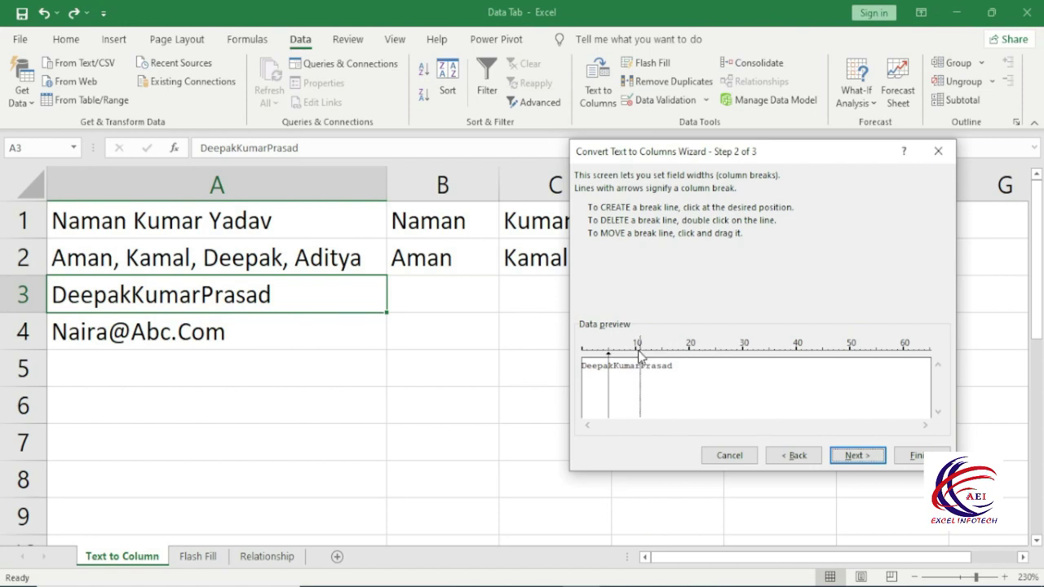
left_click(853, 457)
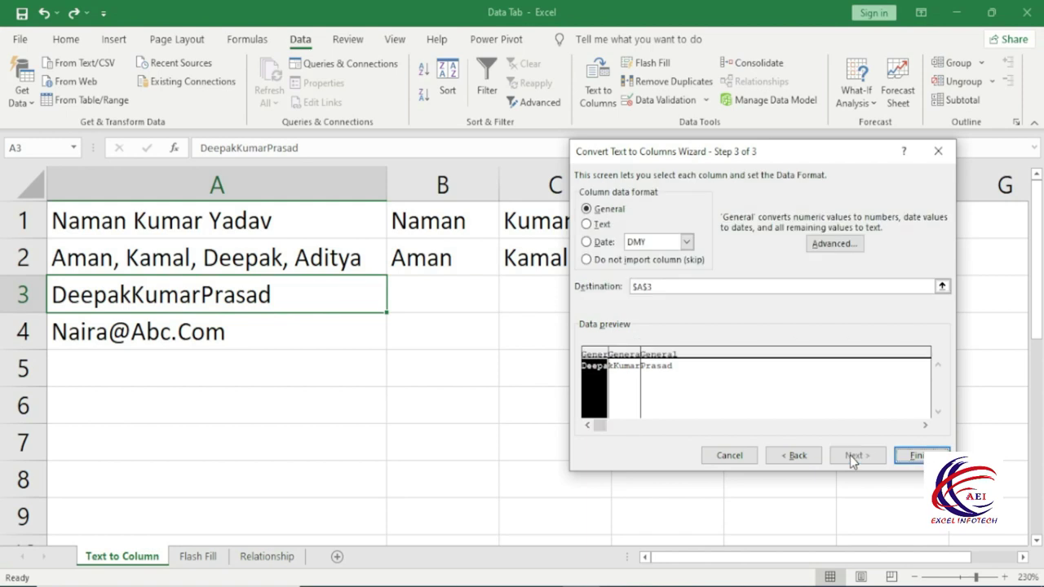
left_click(658, 288)
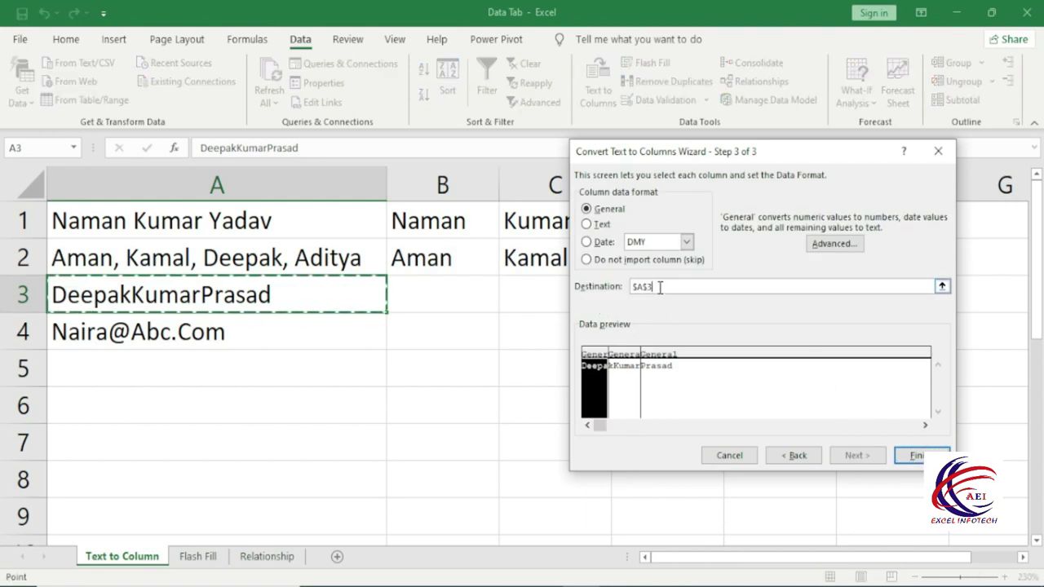
left_click(427, 296)
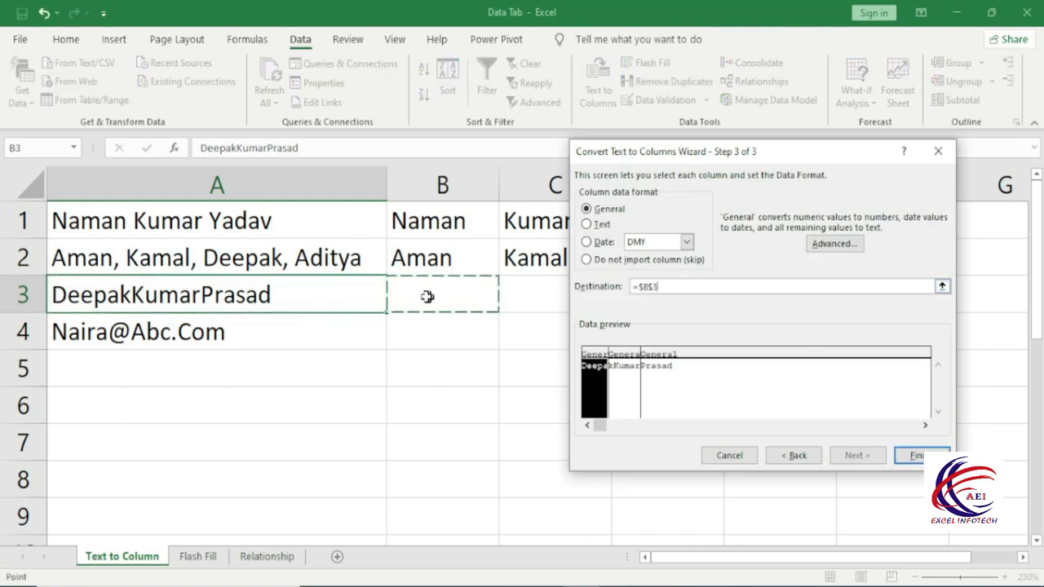
left_click(918, 455)
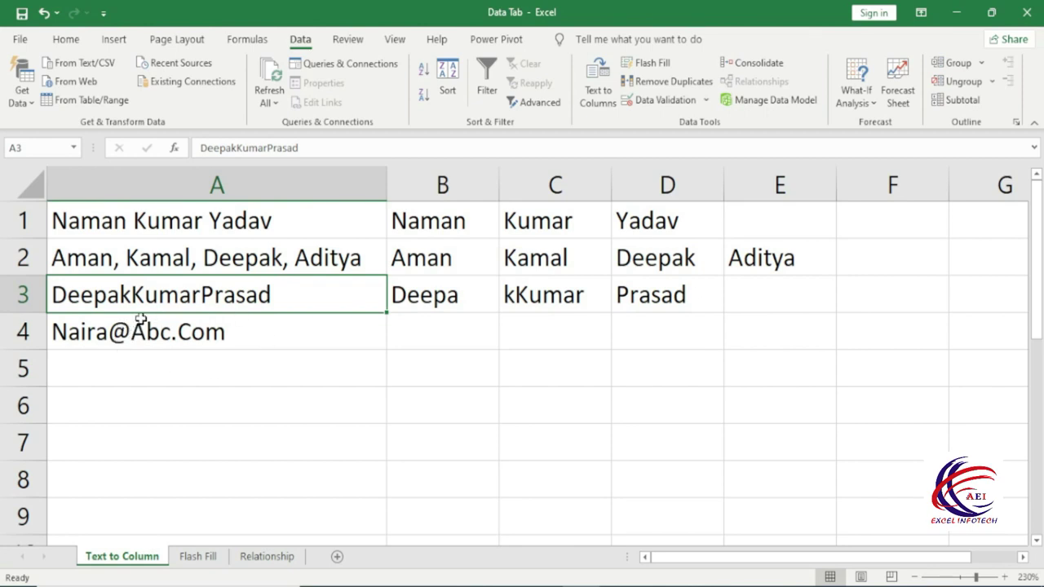
Start splitting A4's e-mail address with @ as the only delimiter
left_click(140, 318)
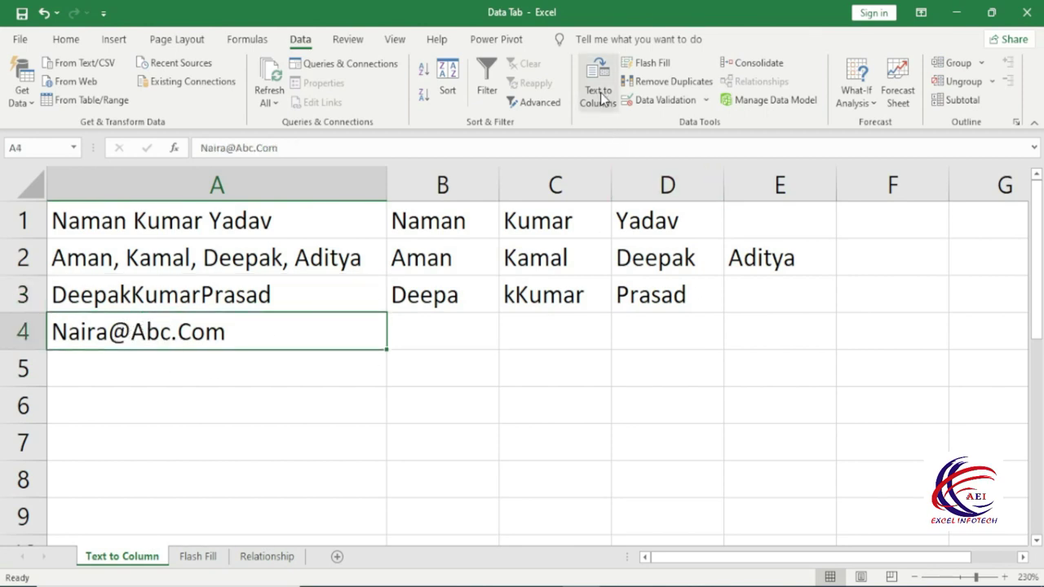
left_click(600, 94)
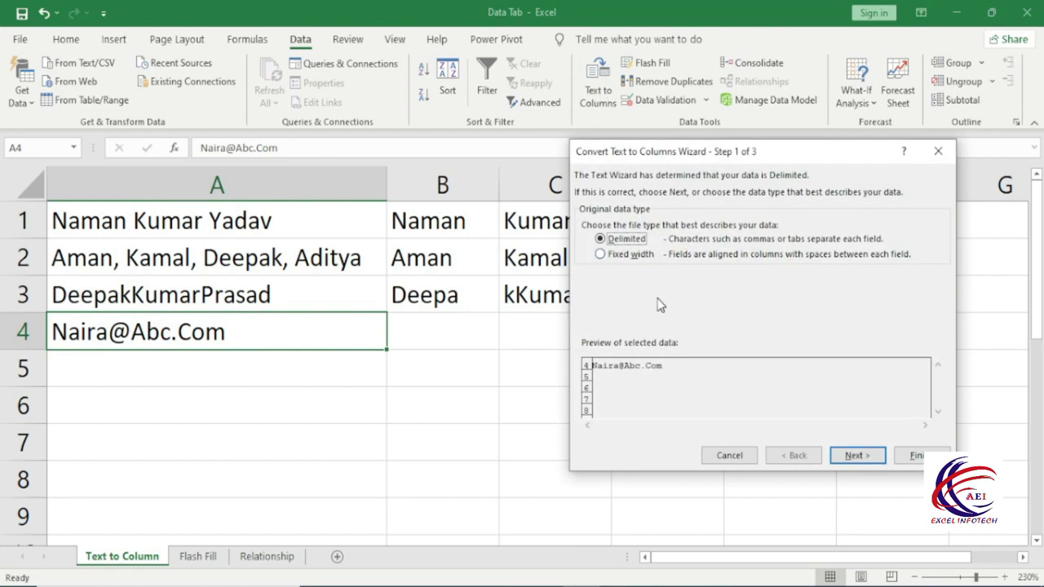
left_click(858, 459)
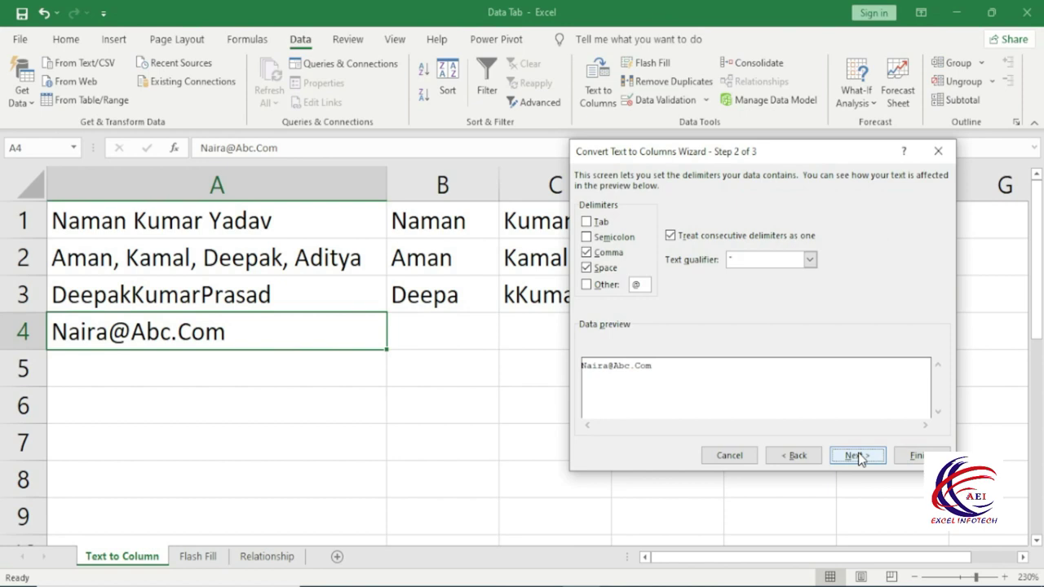
left_click(588, 285)
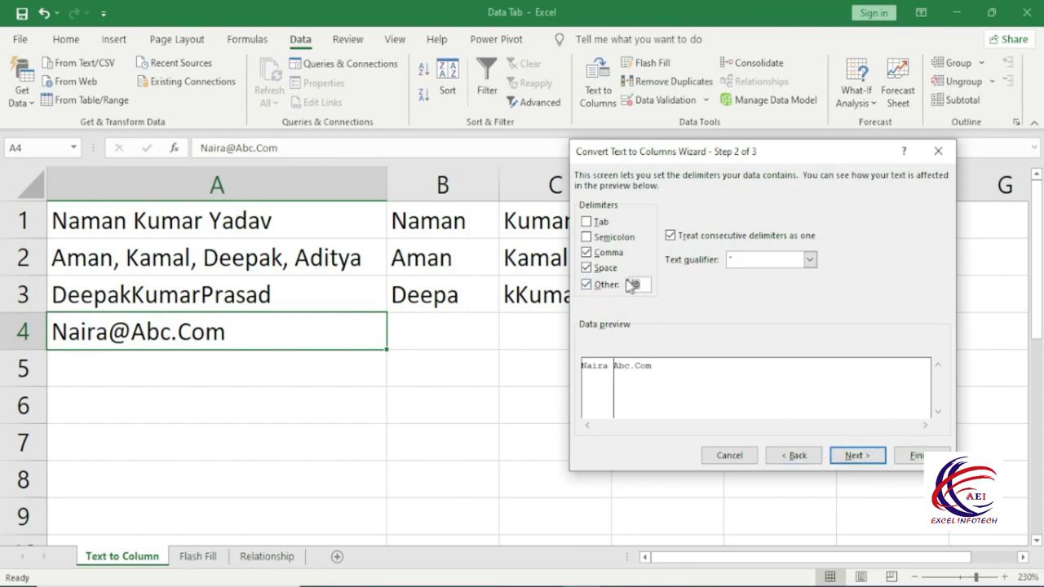
left_click(586, 267)
left_click(587, 253)
left_click(587, 254)
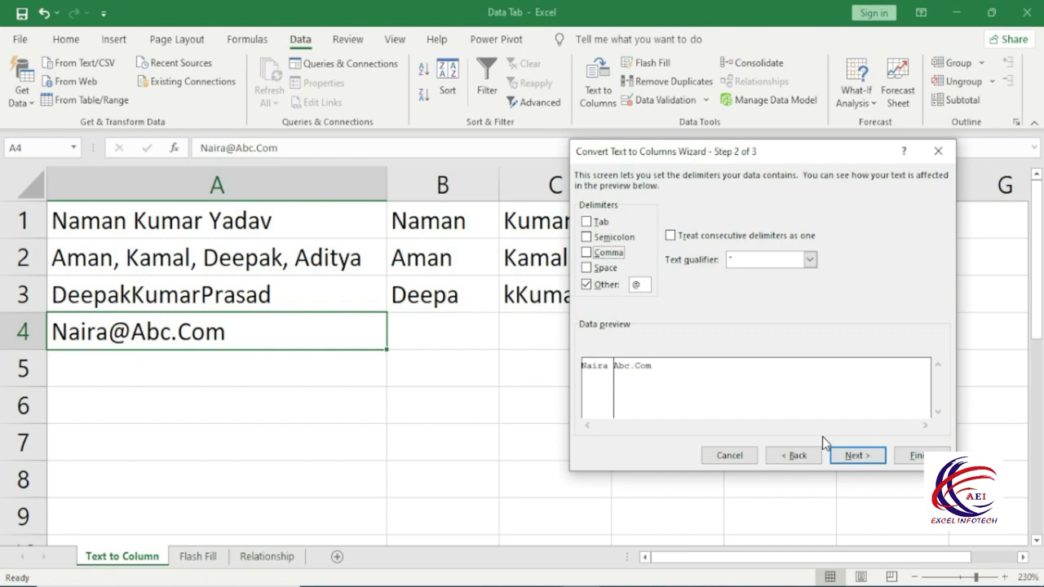
Send the split e-mail parts to B4:C4, then go to the Flash Fill sheet
left_click(858, 461)
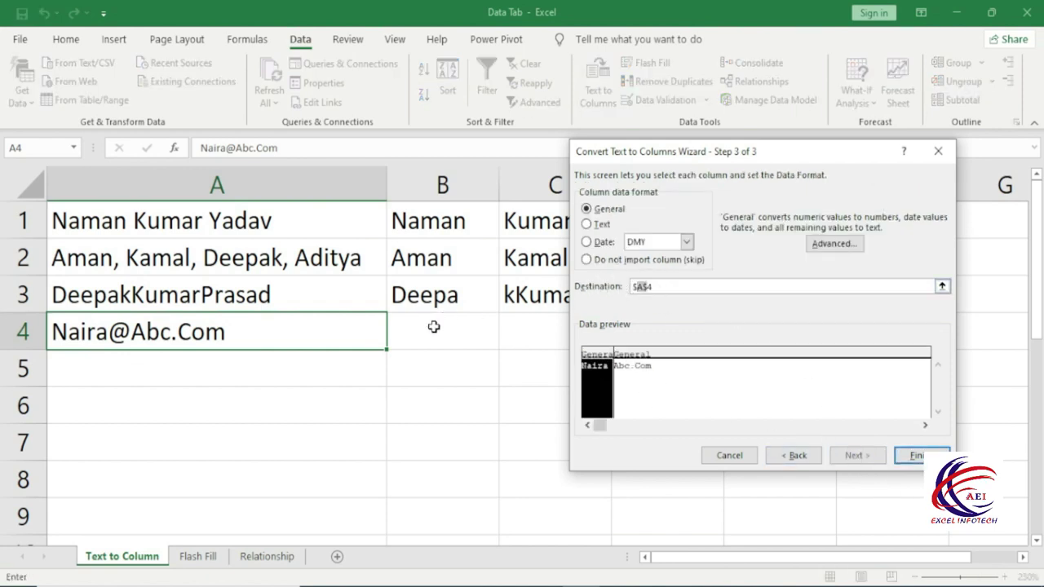
left_click(673, 287)
left_click_drag(674, 287, 625, 286)
left_click(430, 335)
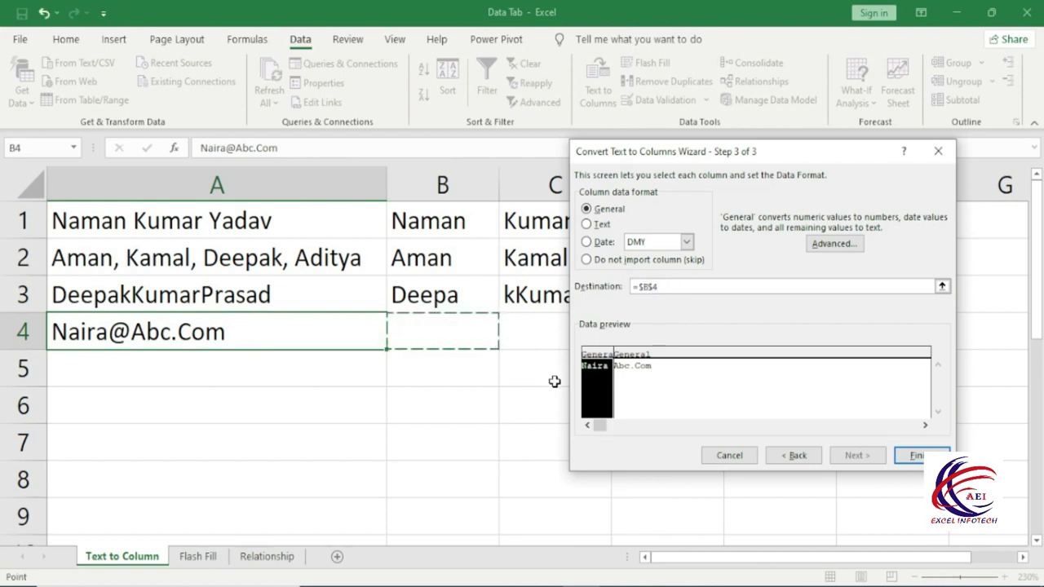
left_click(917, 457)
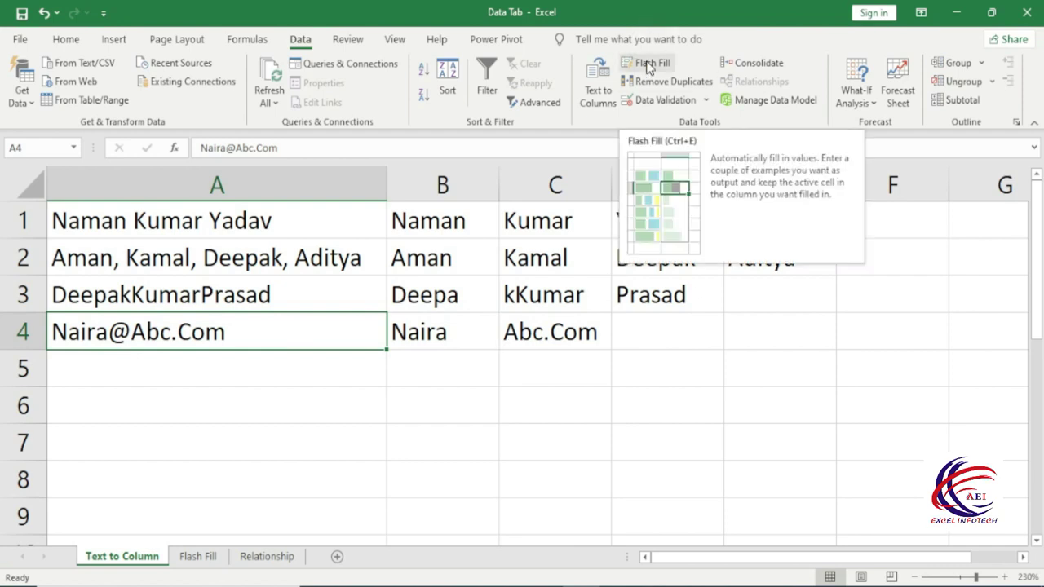
left_click(196, 559)
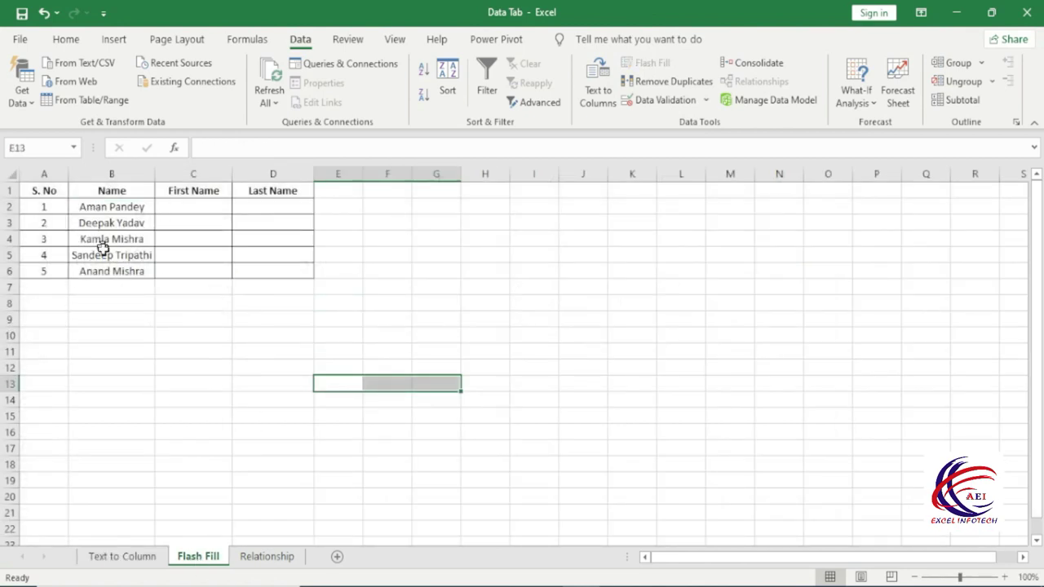
scroll(496, 451, "up", 4, "ctrl")
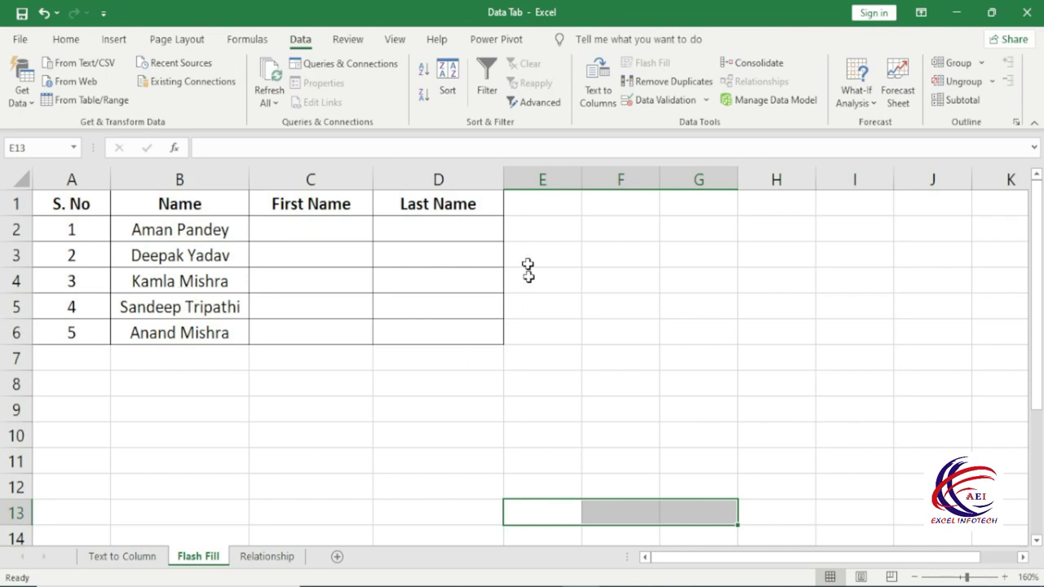
left_click(316, 222)
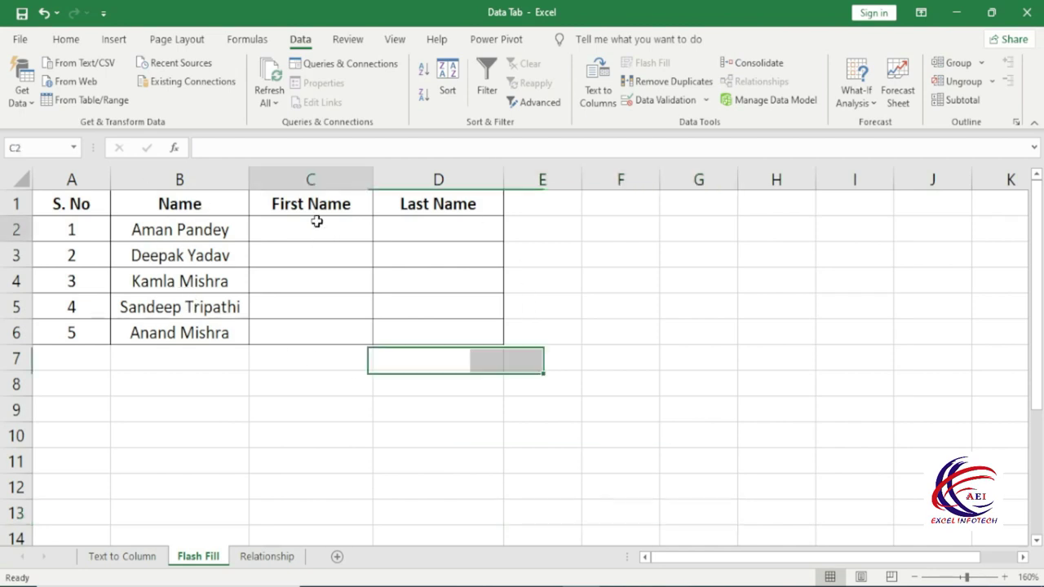
left_click(459, 222)
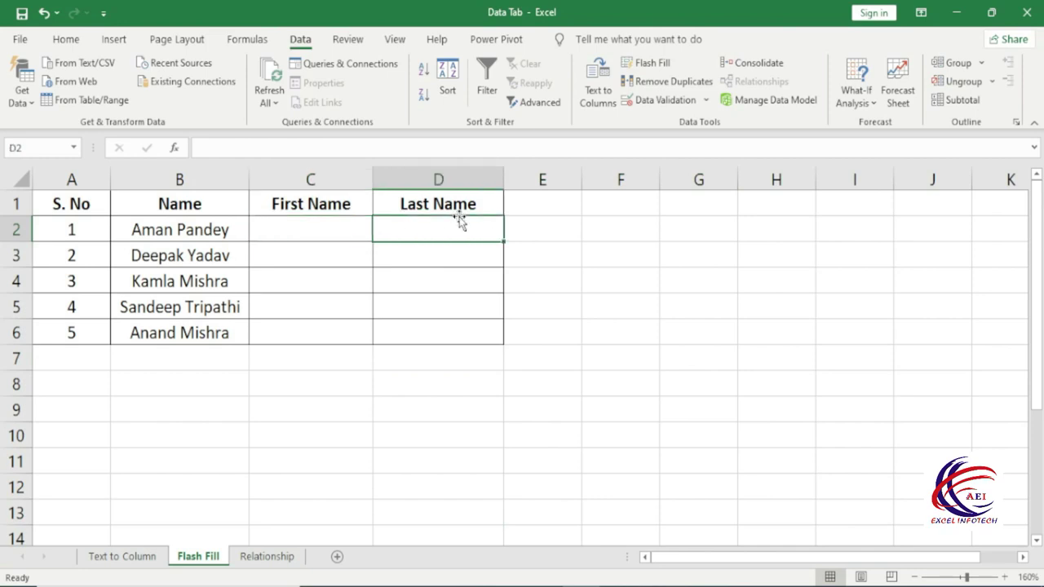
left_click(316, 235)
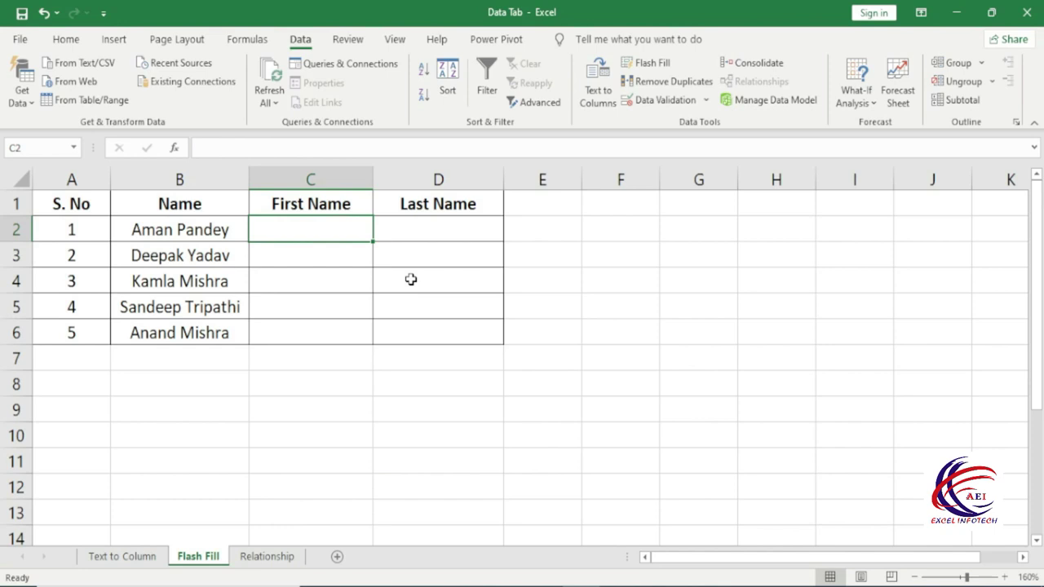
Enter the example Aman / Pandey in C2:D2 and Flash Fill the First Name column
type("Aman")
key("Tab")
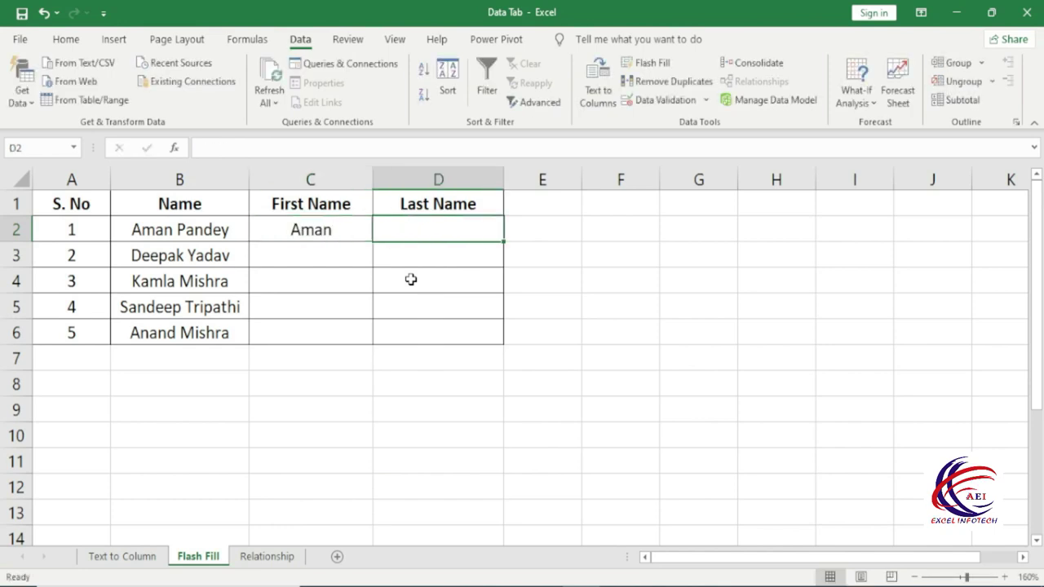
type("Pandey")
key("Left")
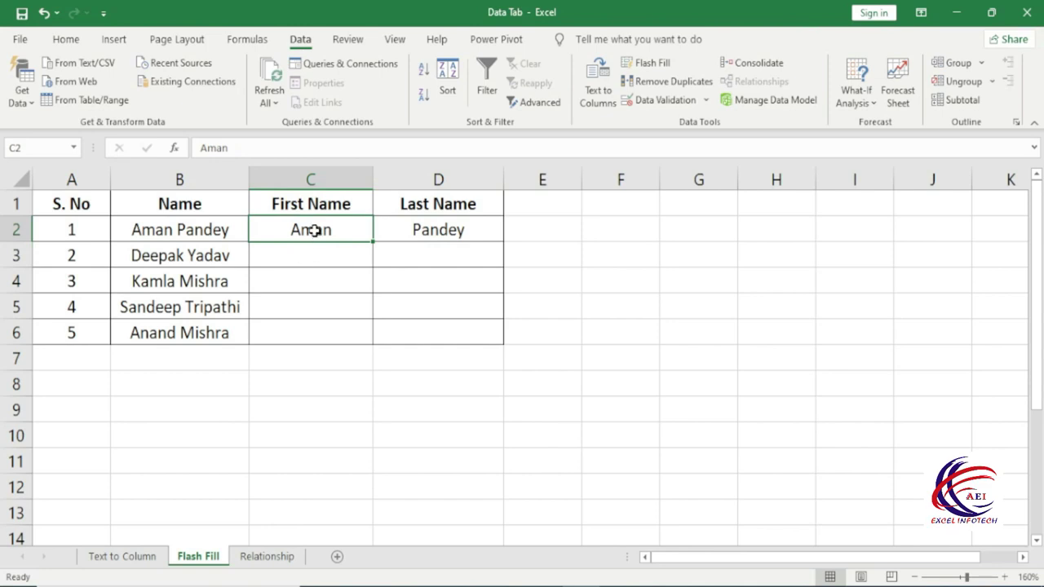
left_click(652, 65)
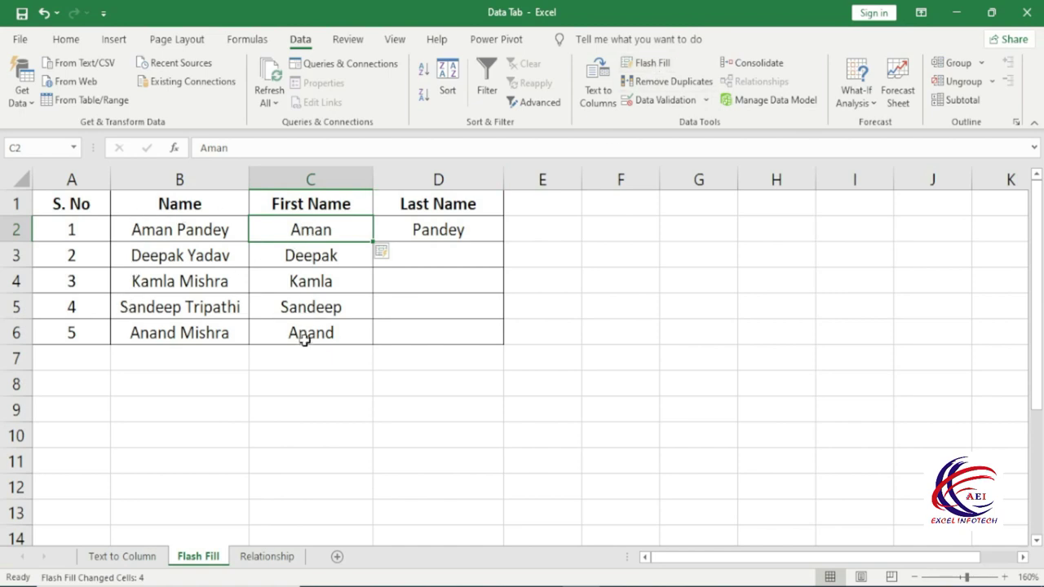
Flash Fill the Last Name column from the Pandey example
left_click(455, 249)
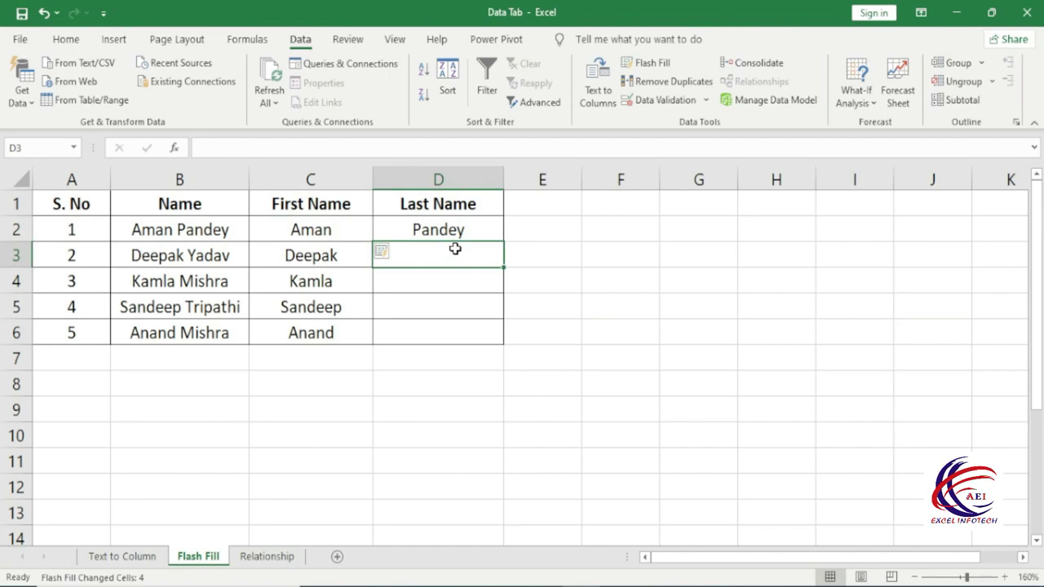
left_click(452, 229)
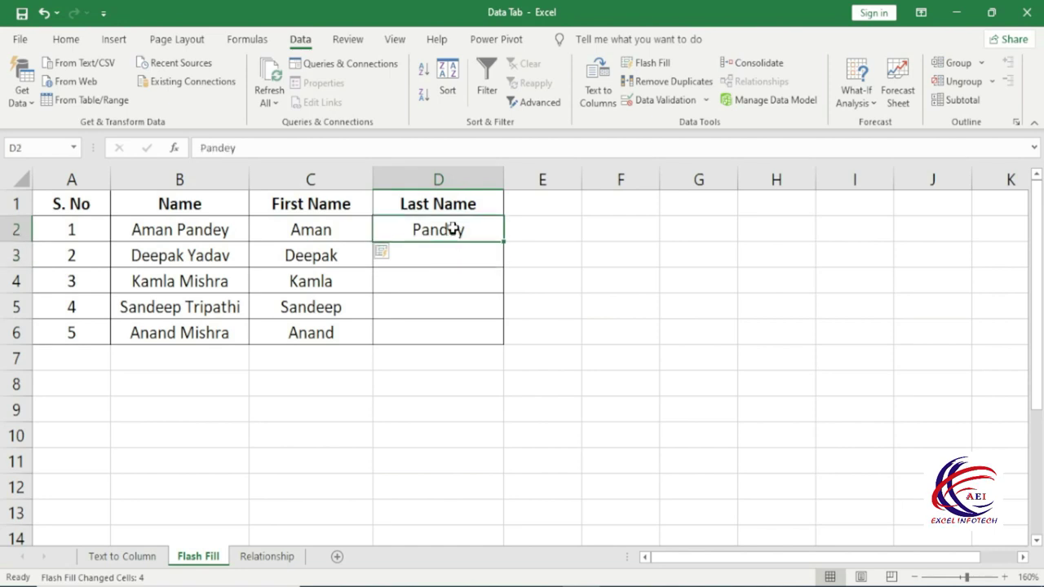
left_click(637, 68)
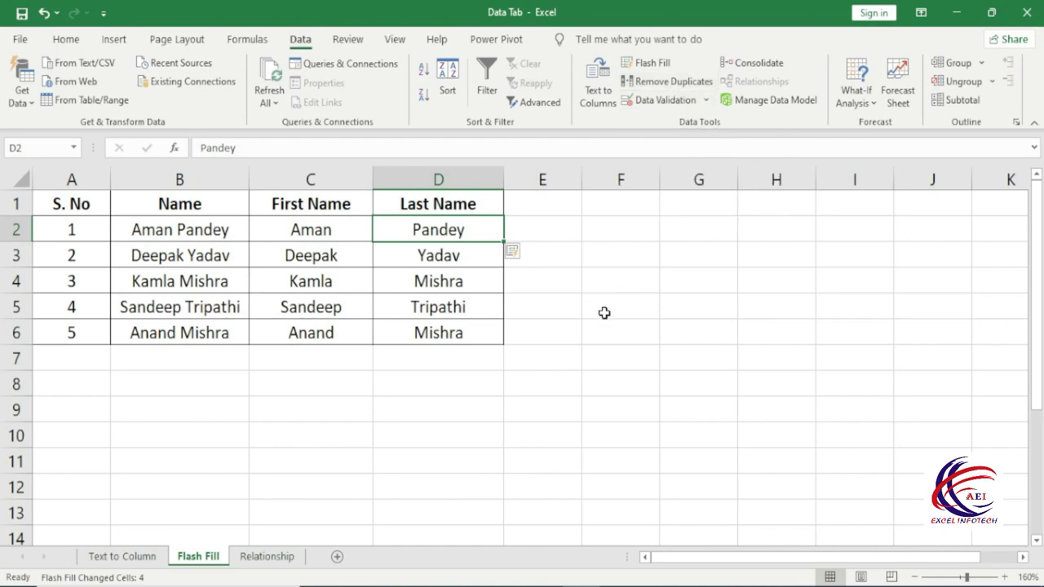
Overwrite D6's surname with Yadav to duplicate D3
left_click(432, 331)
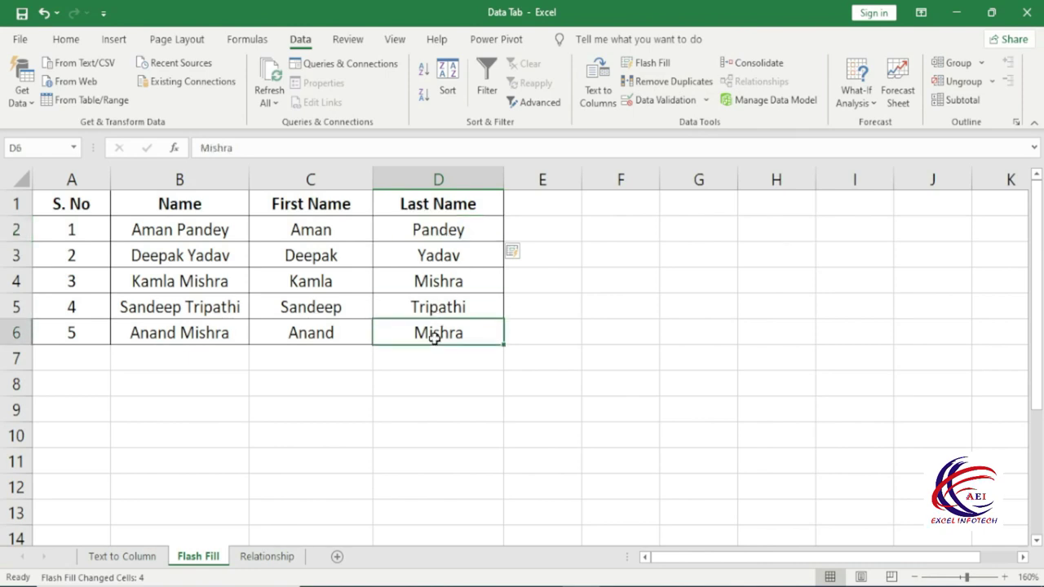
type("yad")
key("Return")
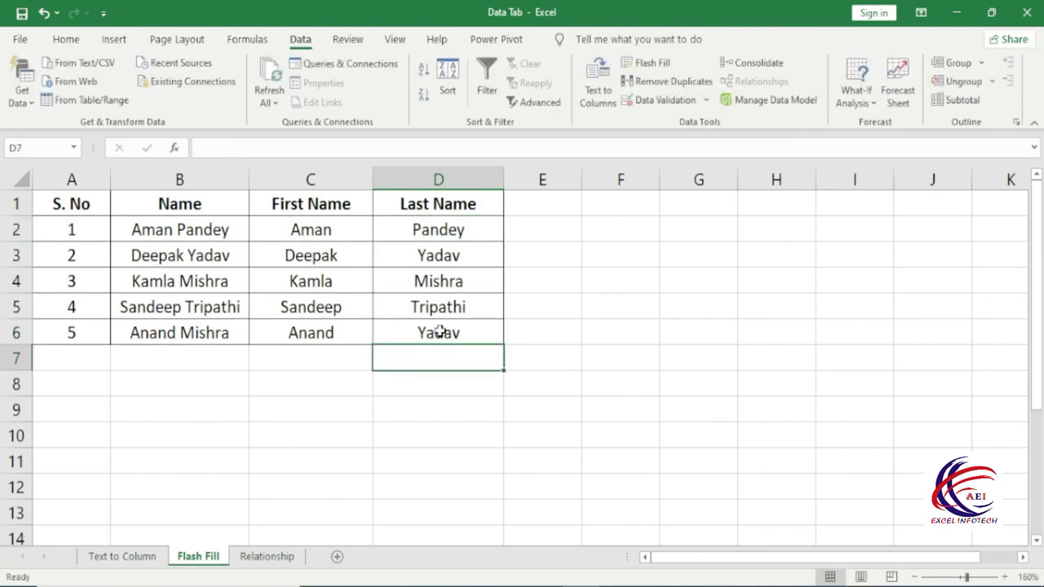
Remove duplicates from D2:D6 only, dropping the repeated Yadav
left_click(441, 230)
left_click_drag(441, 230, 425, 328)
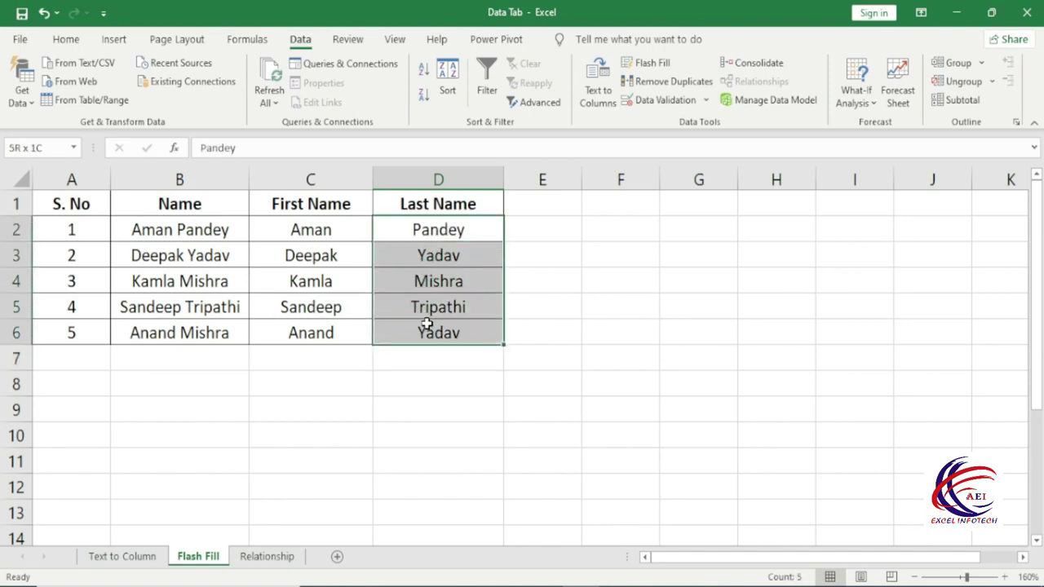
left_click(675, 82)
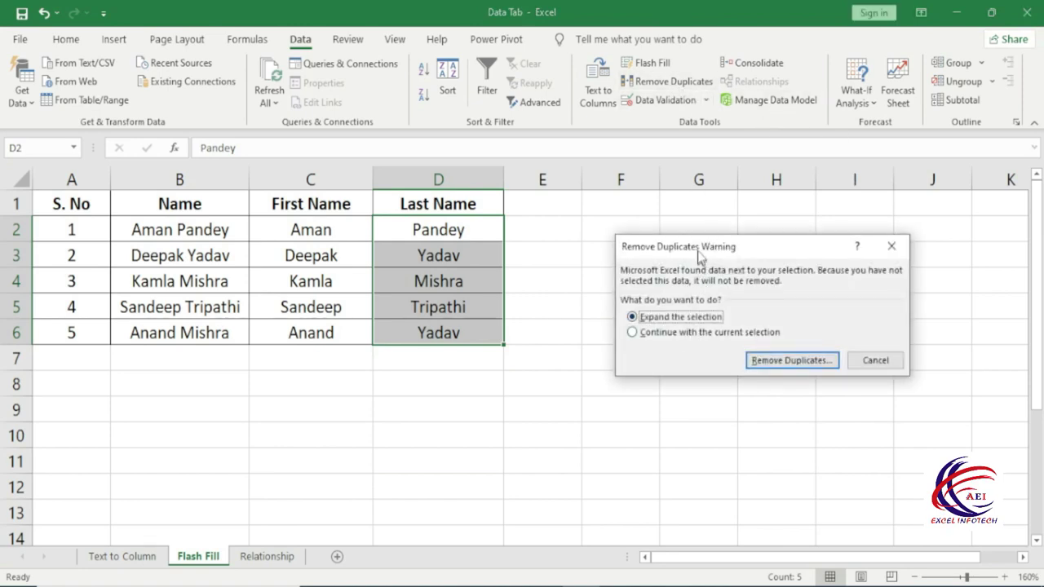
left_click_drag(699, 247, 689, 174)
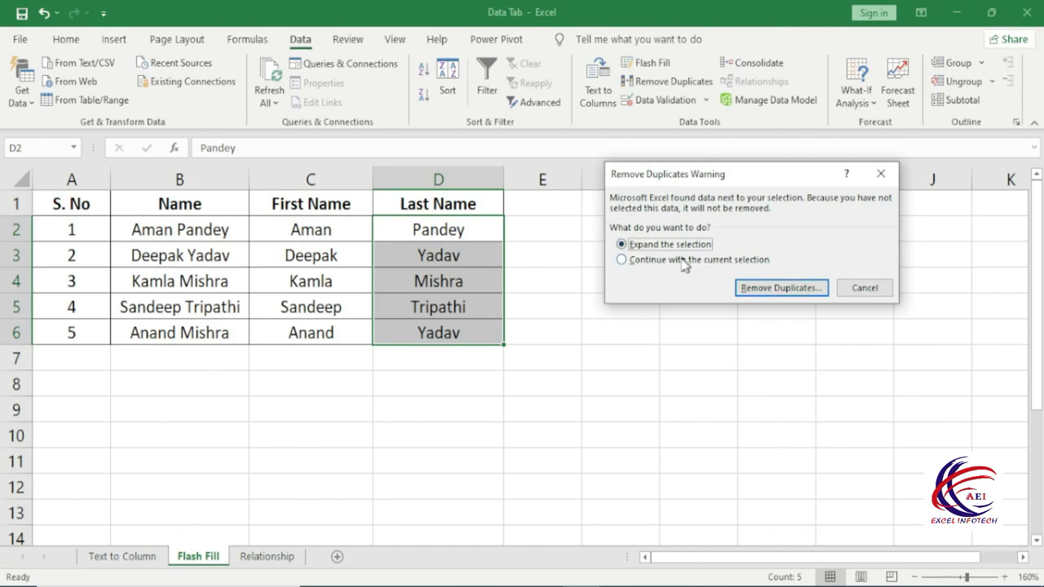
left_click(638, 261)
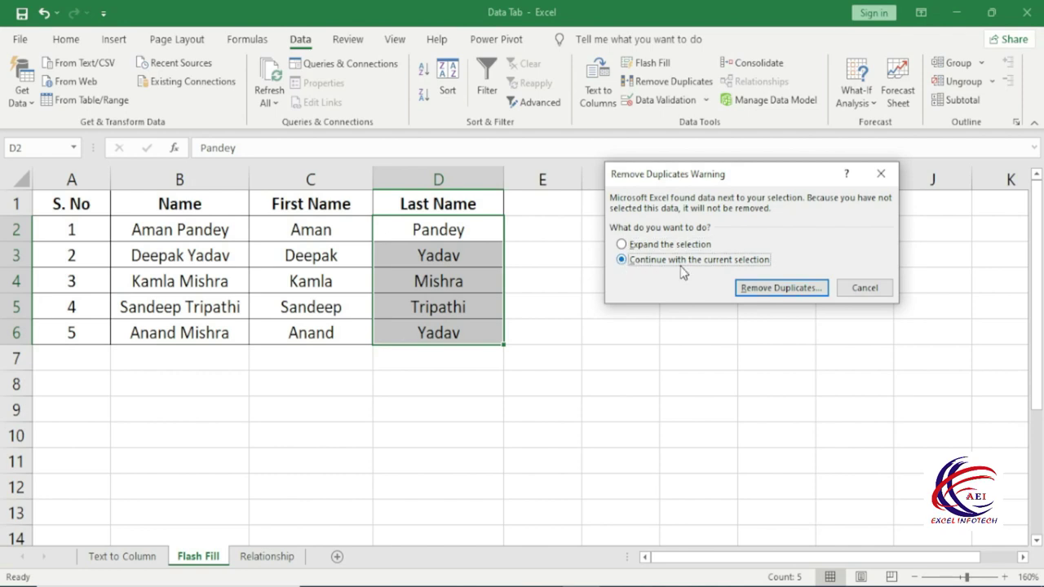
left_click(803, 289)
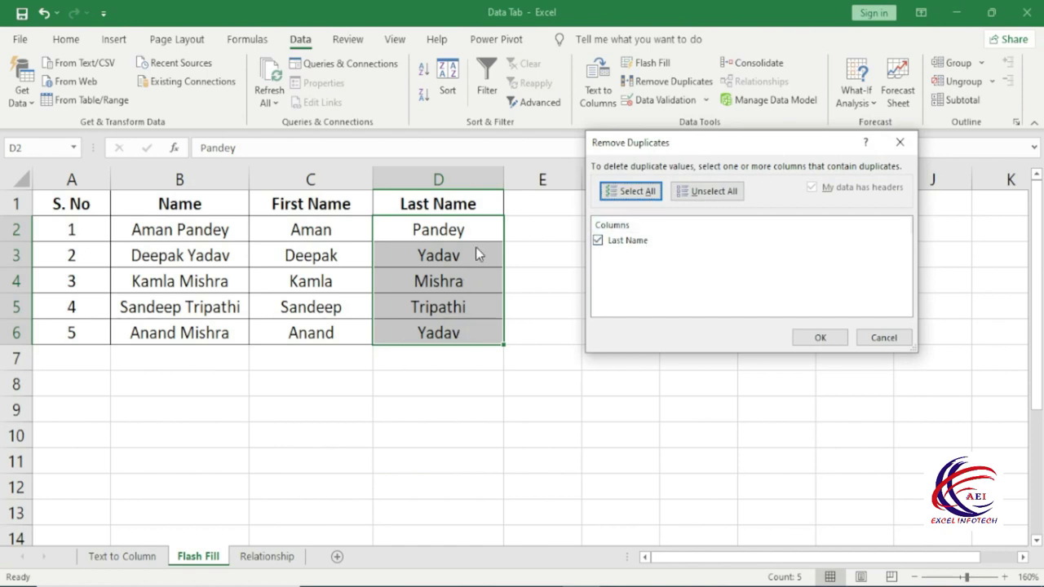
left_click(833, 339)
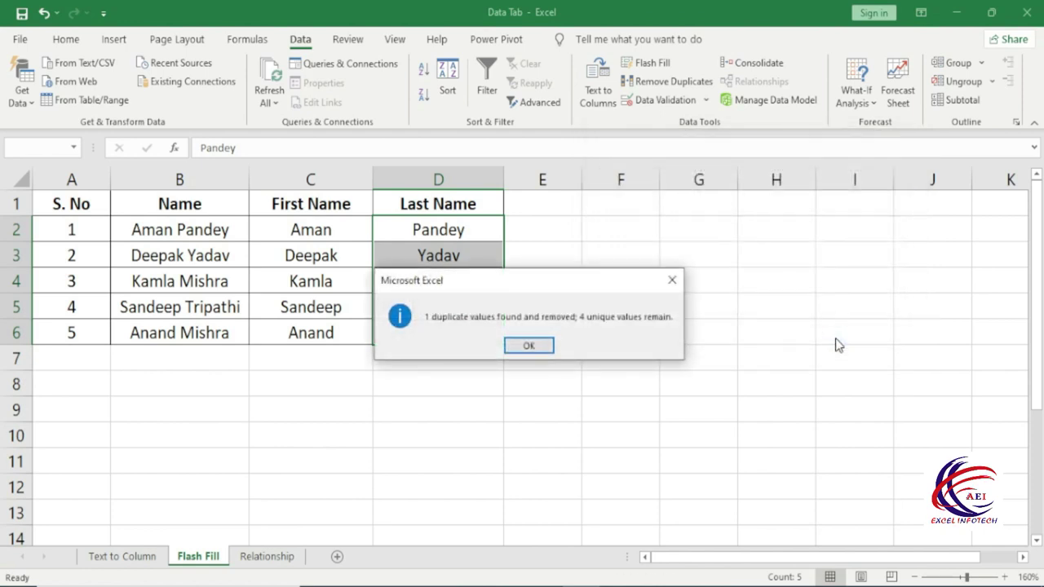
left_click(540, 346)
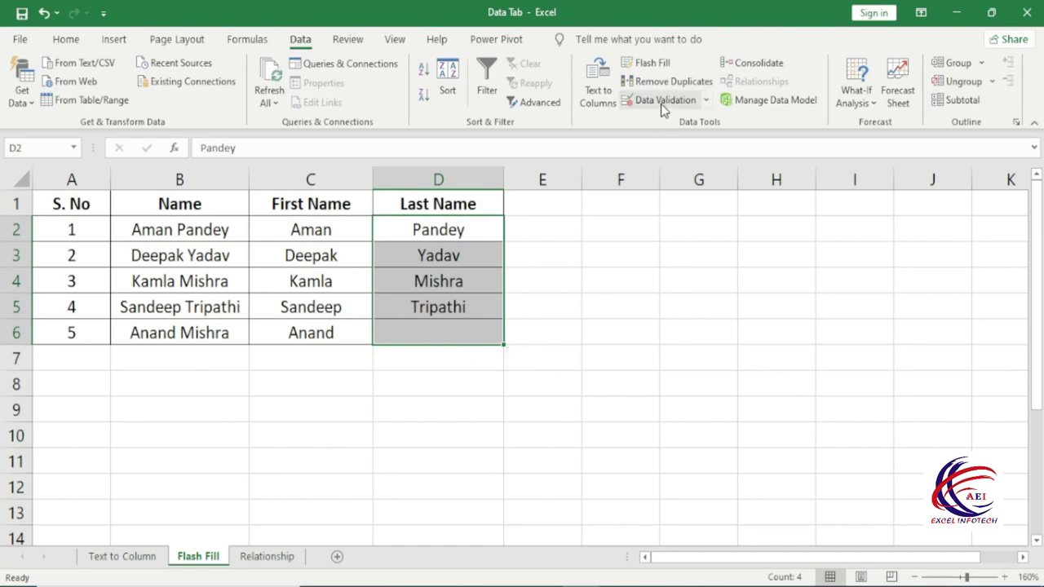
Select the table plus the empty rows below and open Data Validation
left_click(254, 386)
scroll(254, 387, "down", 4)
scroll(254, 387, "up", 4)
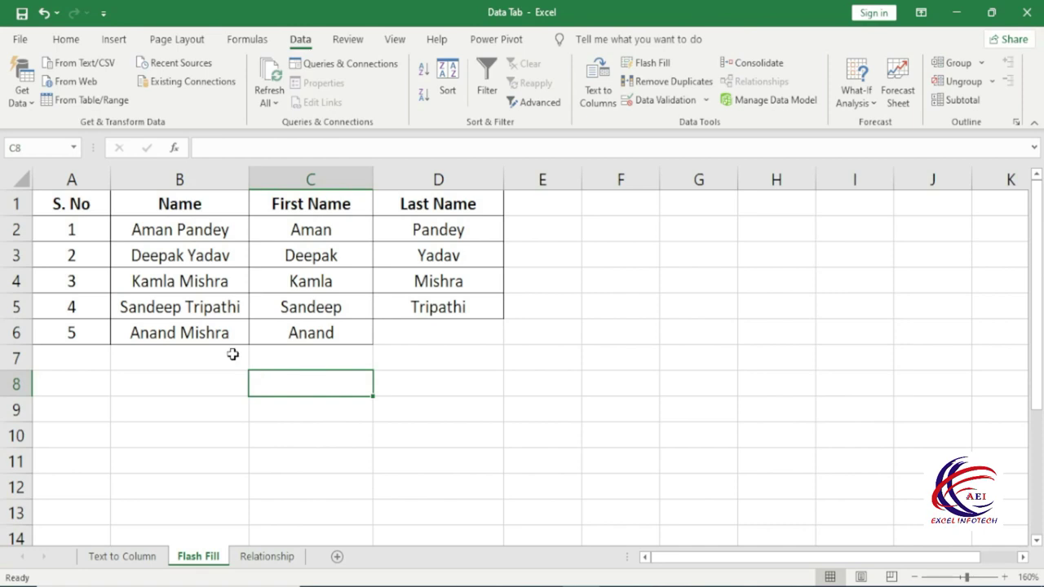
mouse_move(59, 197)
left_mouse_down()
mouse_move(551, 464)
mouse_move(555, 478)
left_mouse_up()
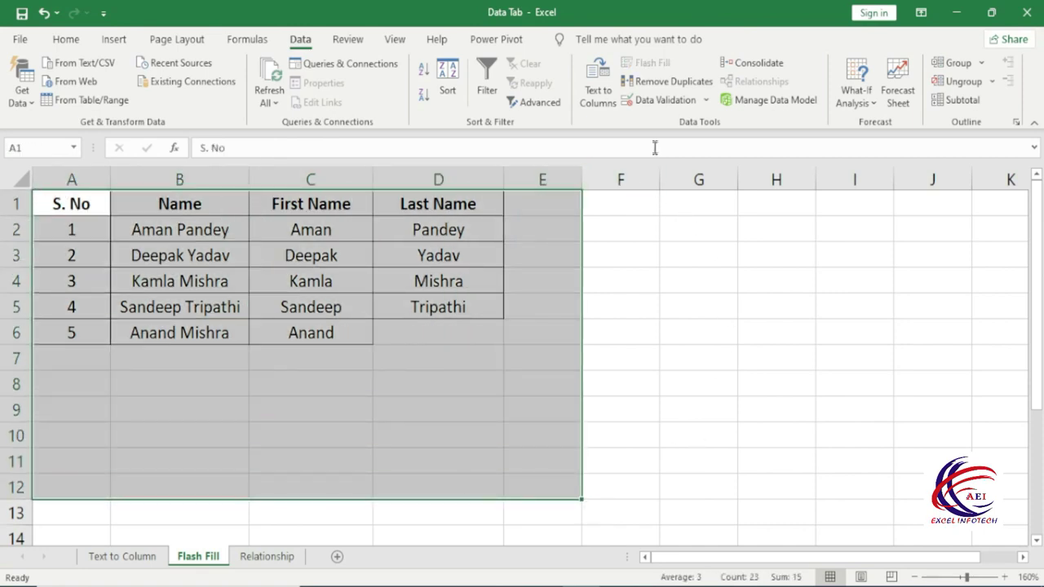
left_click(650, 102)
left_click_drag(662, 122, 690, 137)
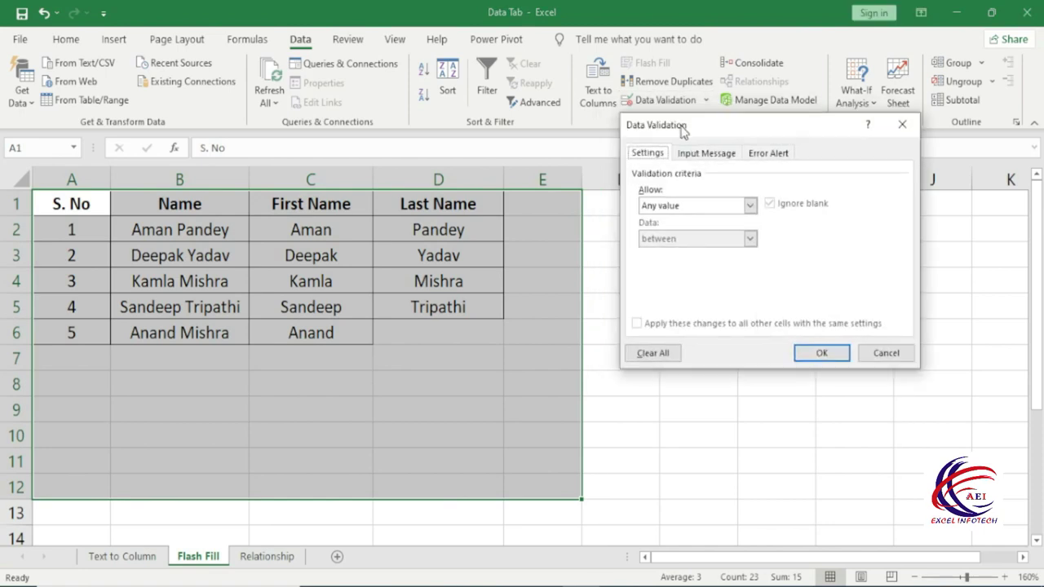
Allow only whole numbers between 30 and 100
left_click(756, 211)
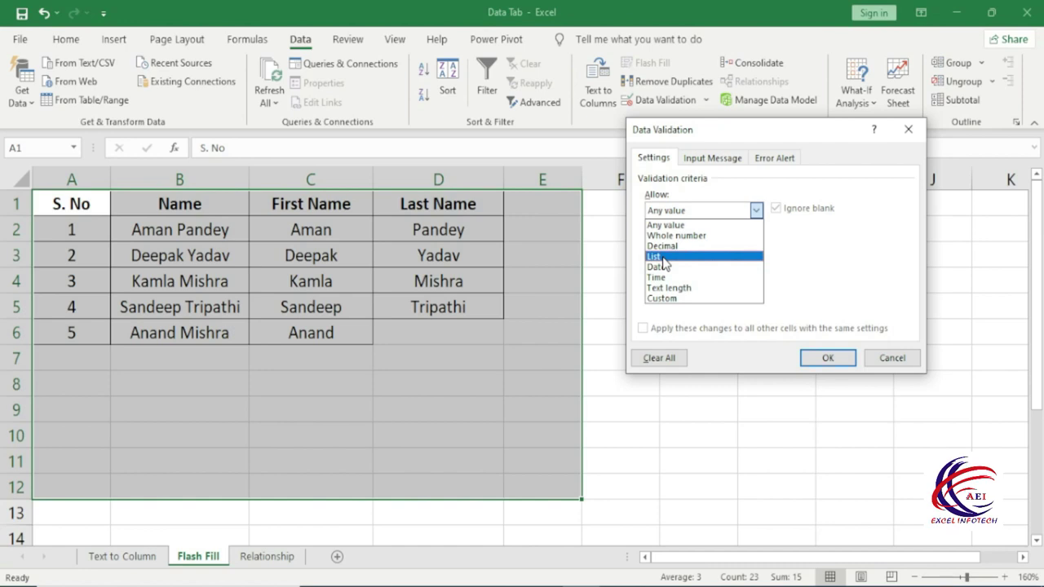
left_click(662, 257)
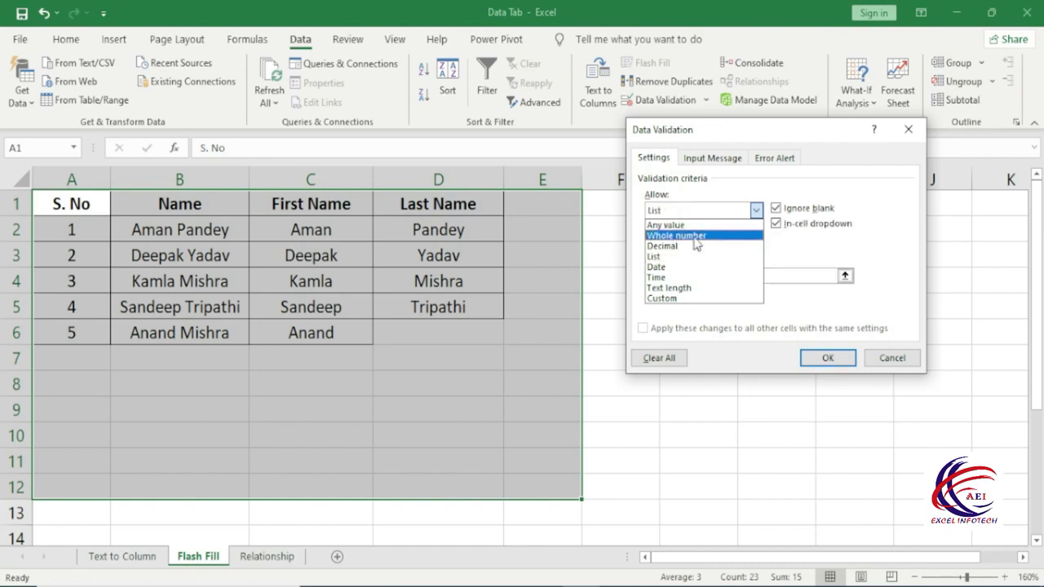
left_click(693, 235)
left_click(697, 244)
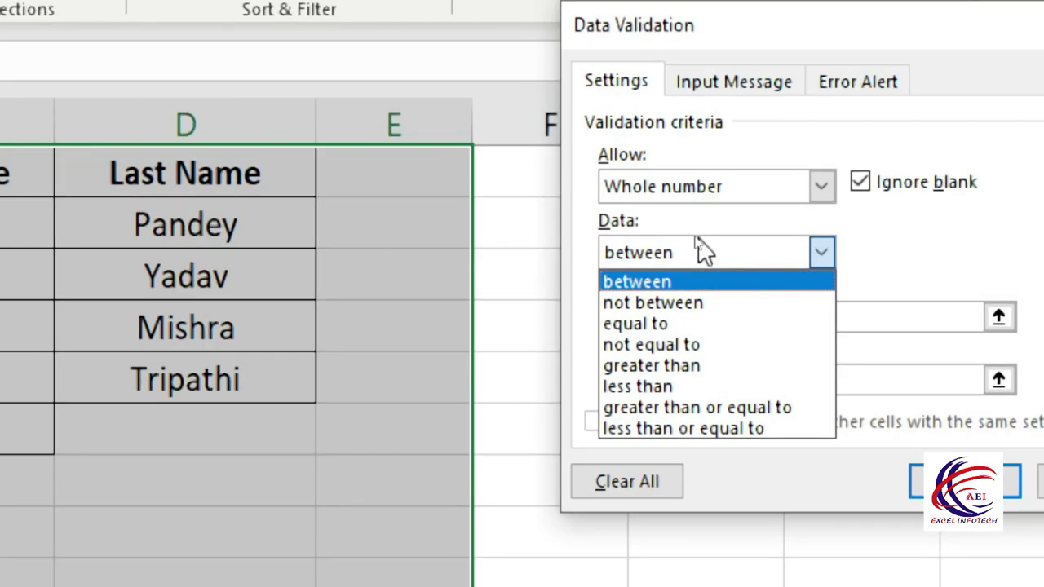
key("Up")
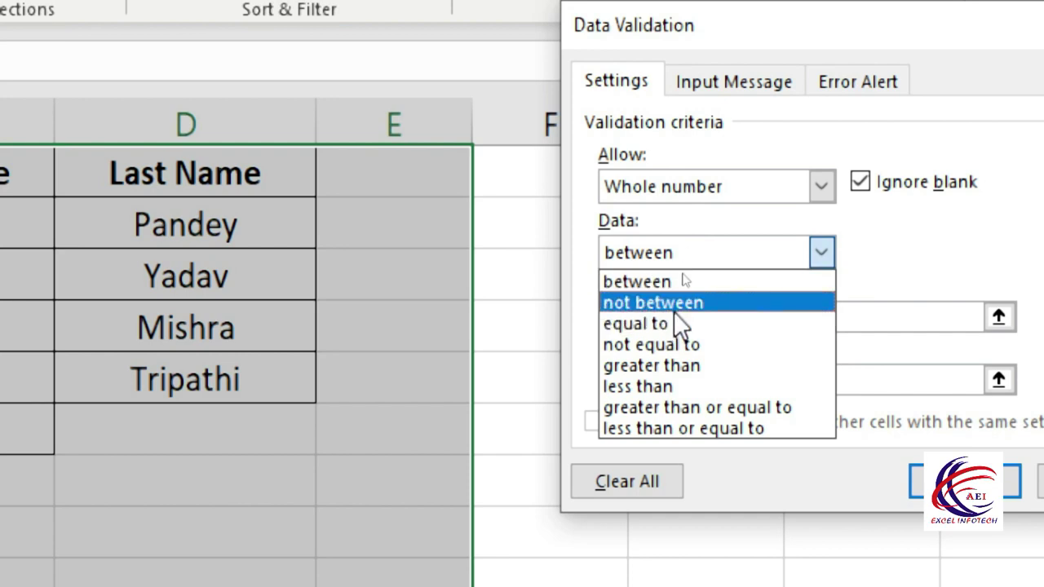
left_click(664, 282)
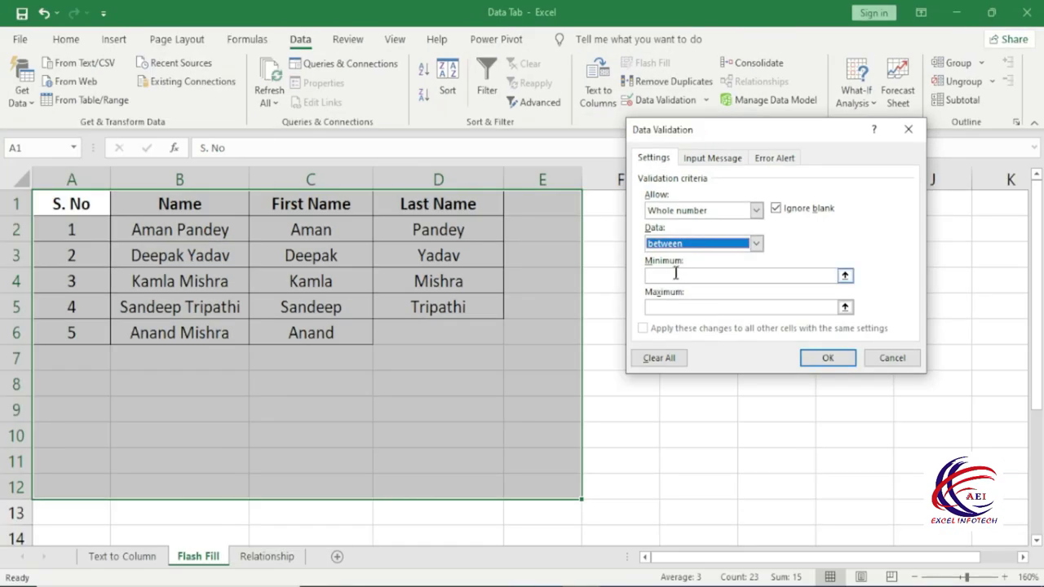
left_click(673, 275)
type("30")
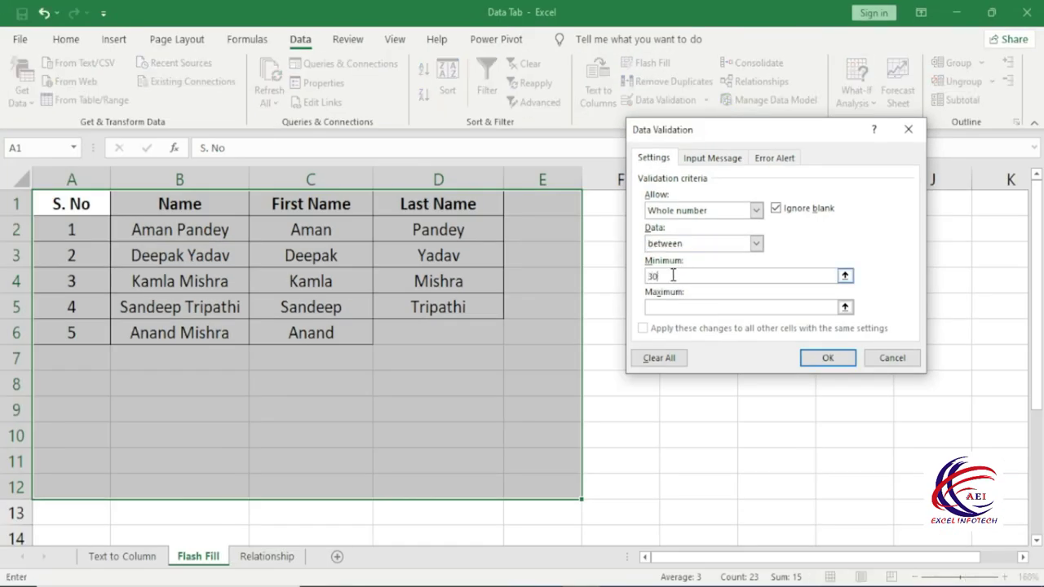
left_click(677, 307)
type("100")
left_click(714, 158)
Set the input message title 'Not Be Used' with message 'Only 30 To 100'
left_click_drag(707, 132, 675, 206)
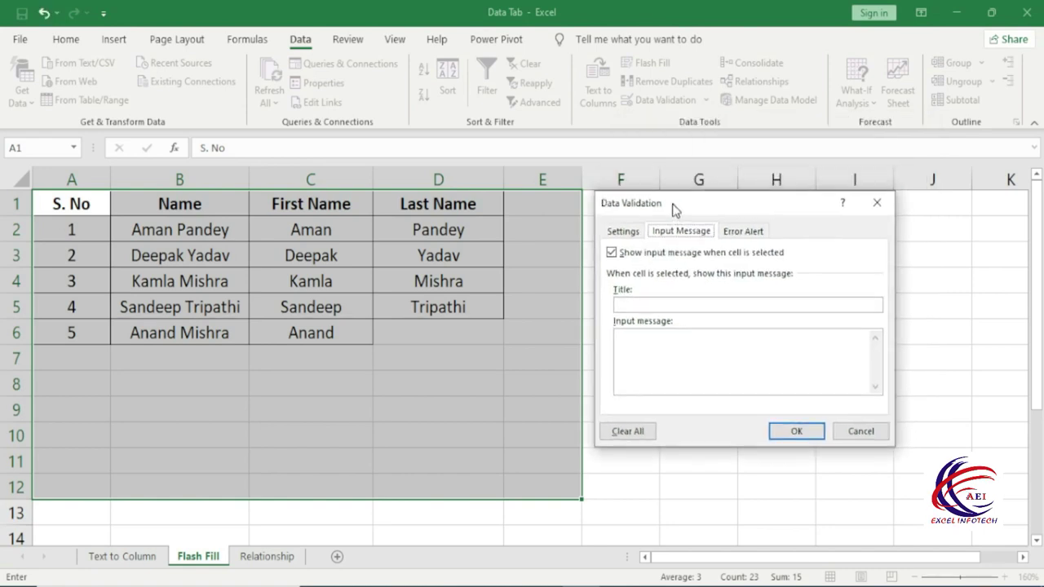
left_click(646, 305)
type("Not Be Used")
type("Only")
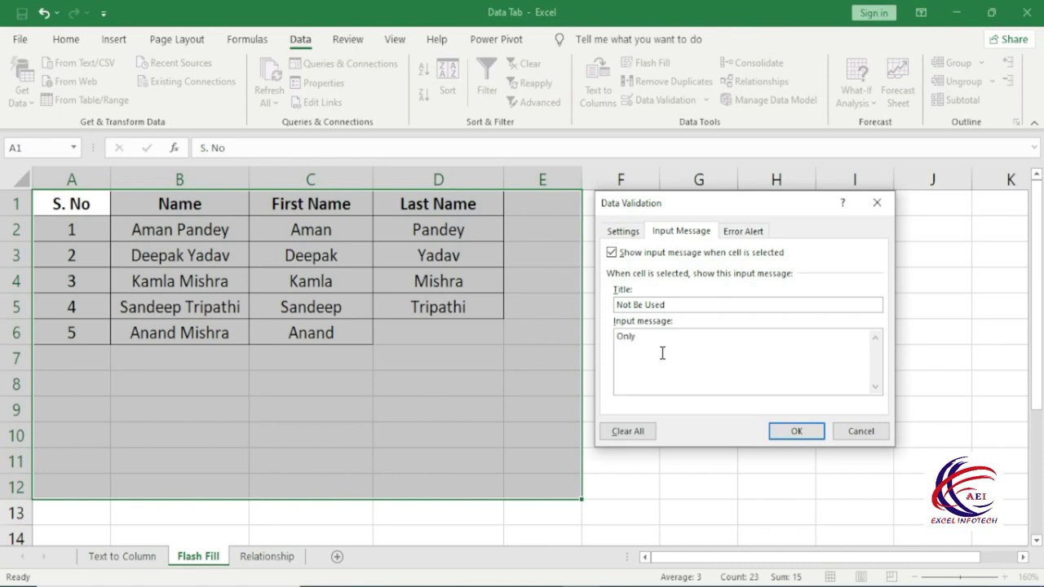
type("30 To 100")
Set the error alert style to Stop and enter an alert title
left_click(750, 233)
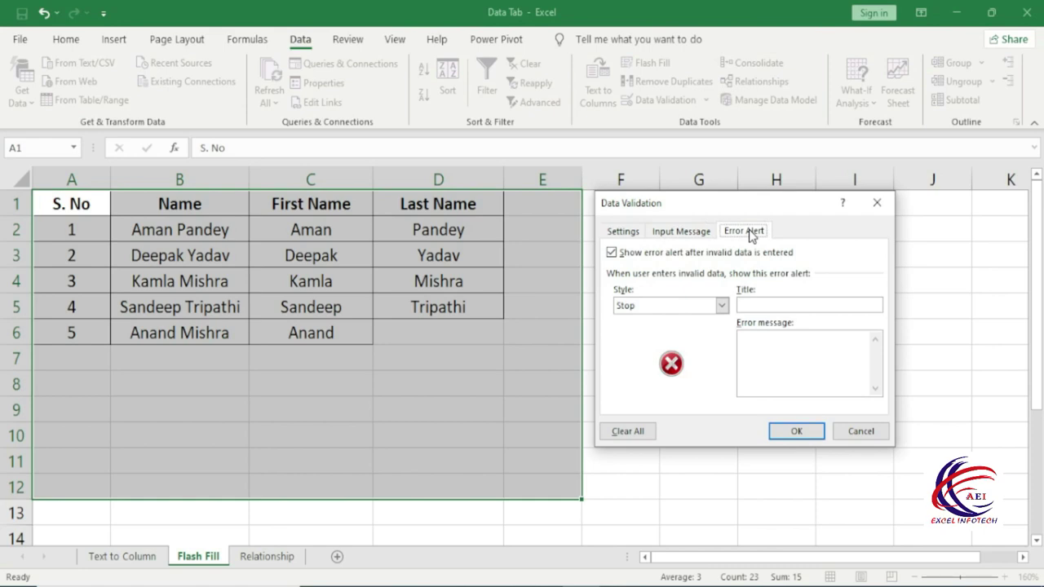
left_click(722, 306)
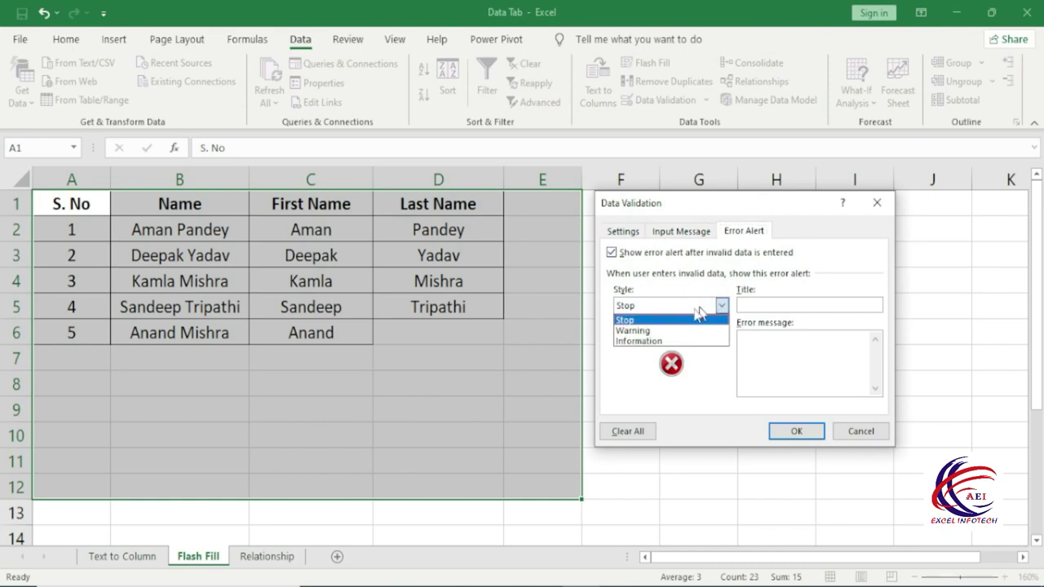
left_click(660, 332)
left_click(662, 307)
left_click(649, 341)
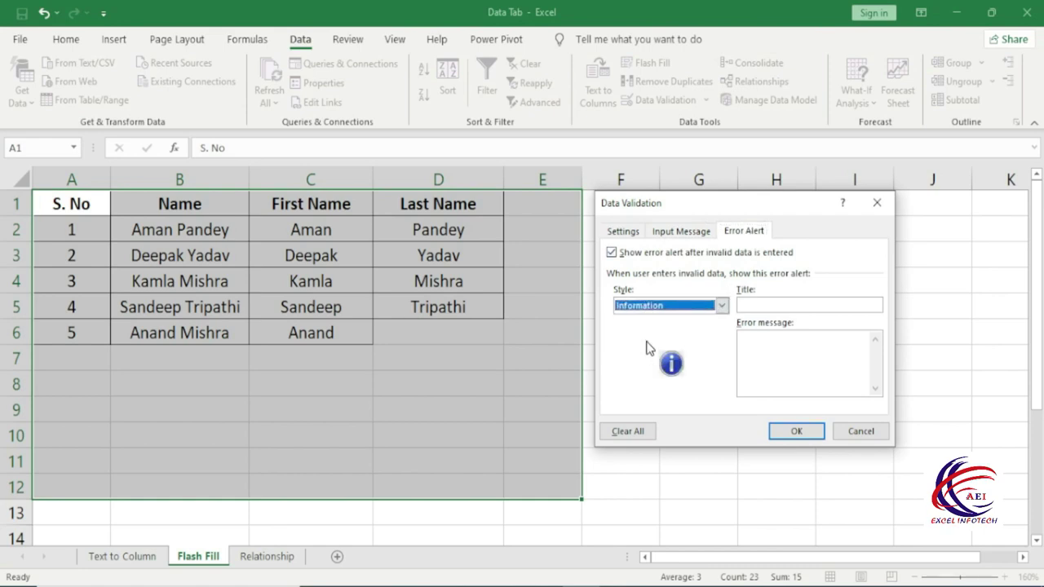
left_click(655, 314)
left_click(648, 324)
left_click(764, 306)
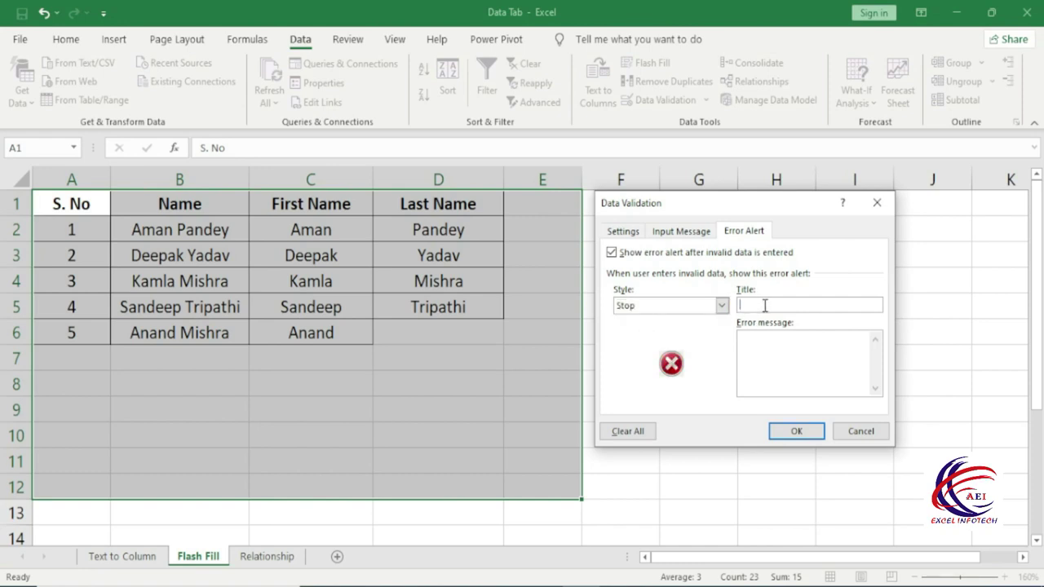
type("Stop")
type("sdgsdhjfjkghj")
Apply the validation rule and view its input message on C6
left_click(800, 431)
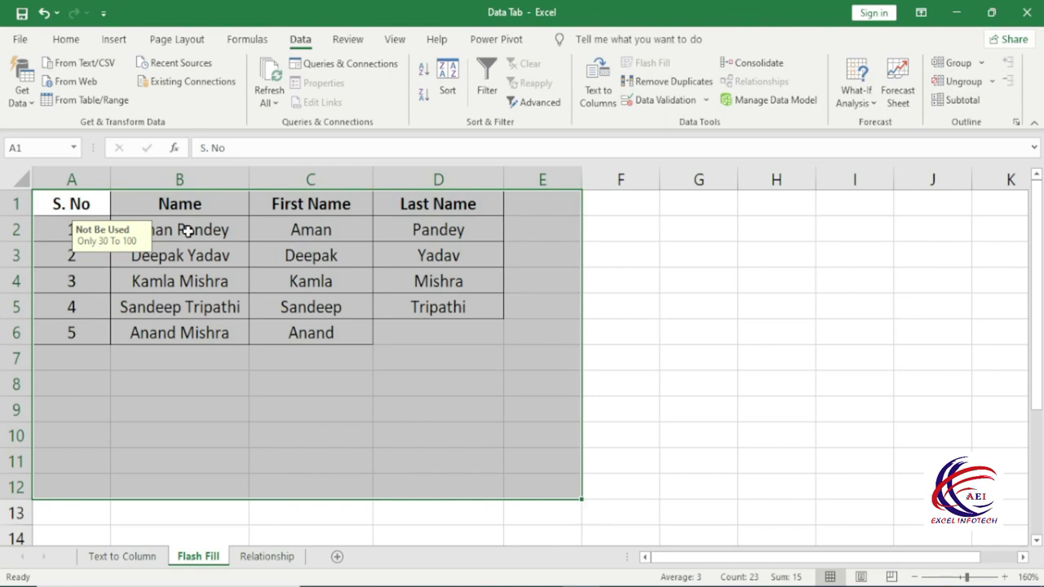
left_click(257, 324)
left_click(332, 391)
Enter 30 in D8 and 100 in D9, and see 101 rejected in D10
left_click(465, 384)
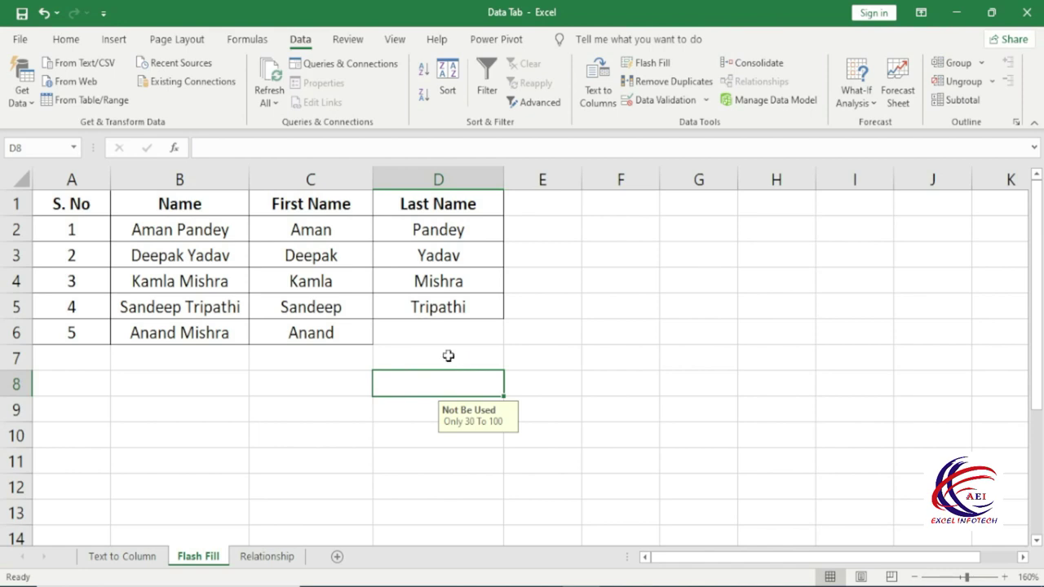
type("30")
key("Return")
type("100")
key("Return")
type("101")
key("Return")
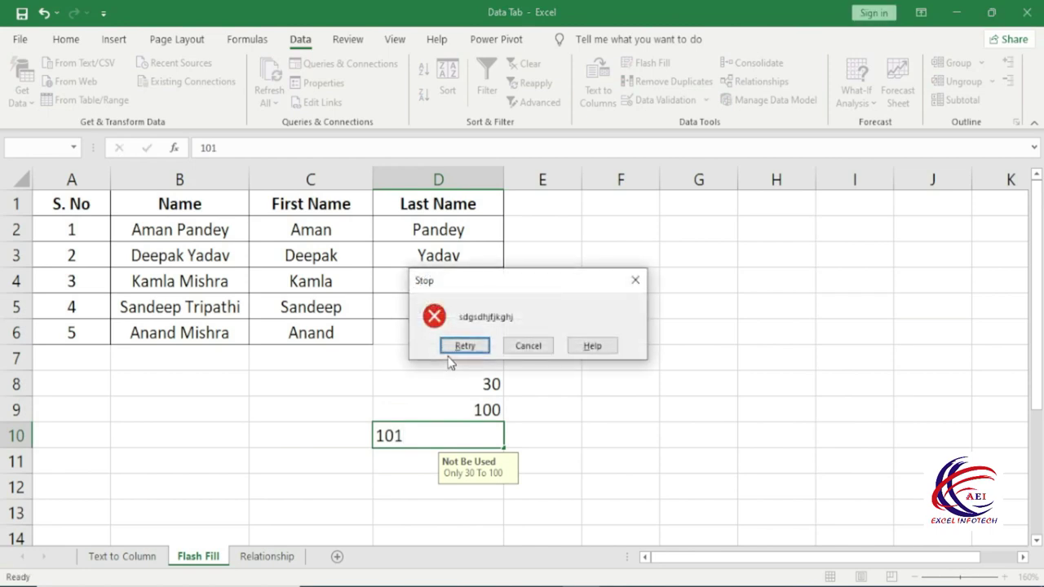
left_click_drag(481, 281, 571, 303)
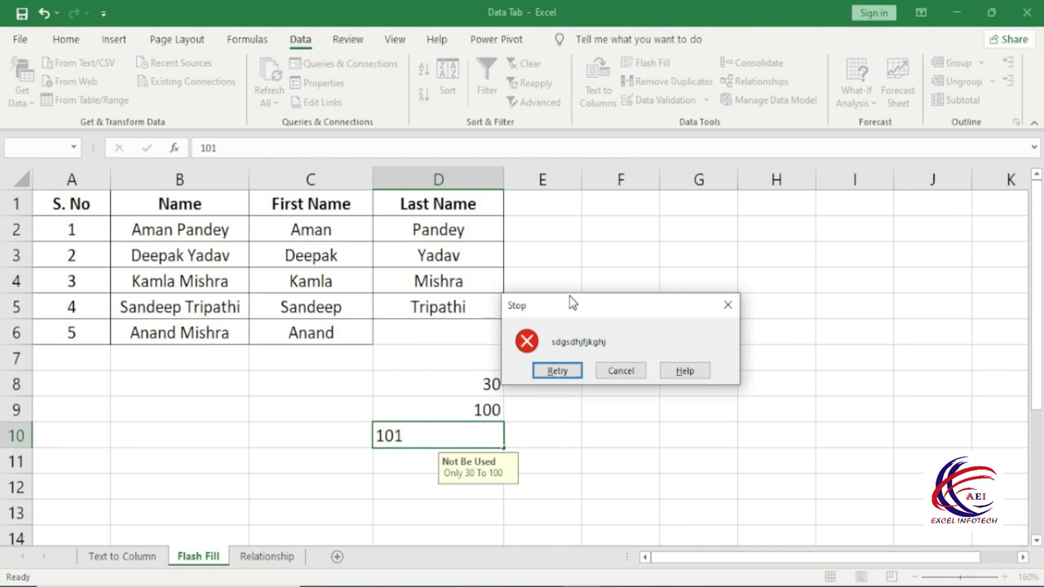
left_click(626, 373)
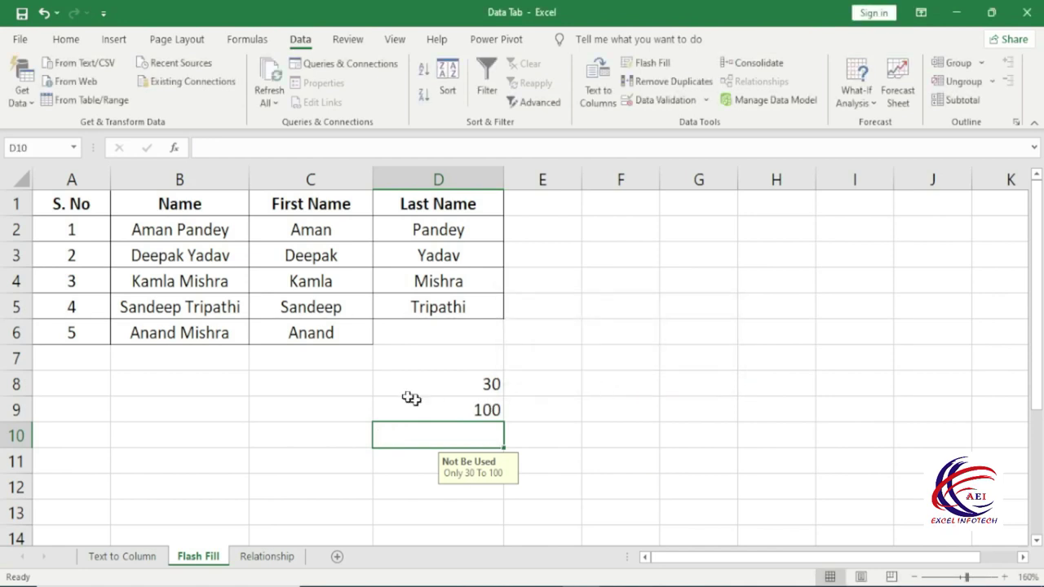
left_click(703, 100)
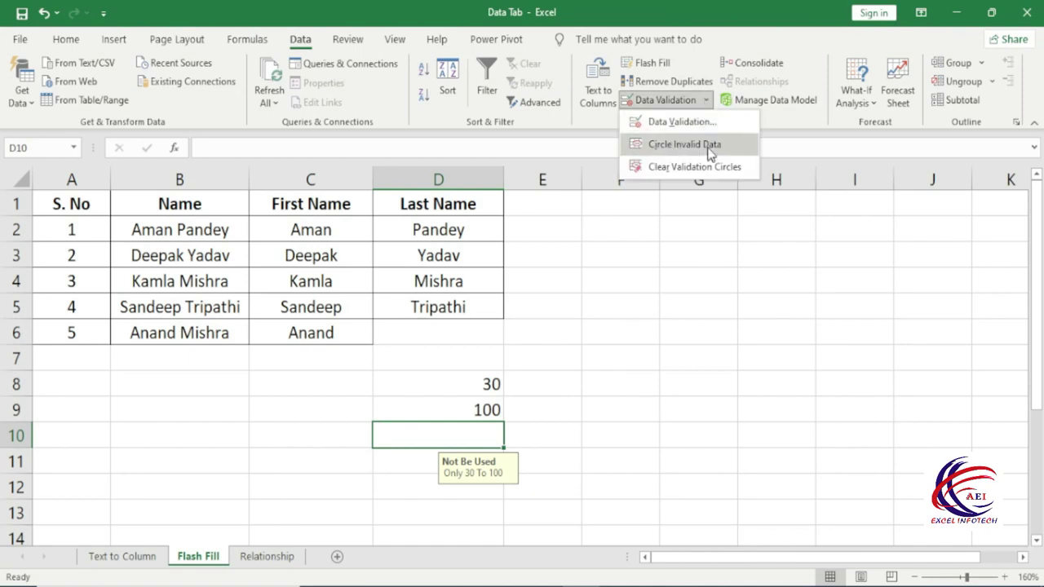
left_click(711, 147)
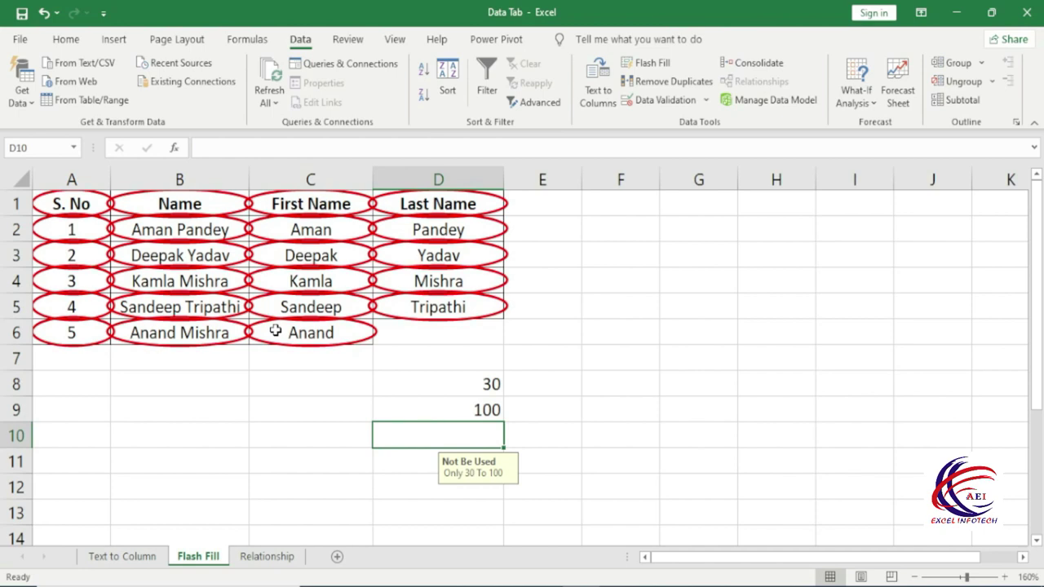
left_click(652, 99)
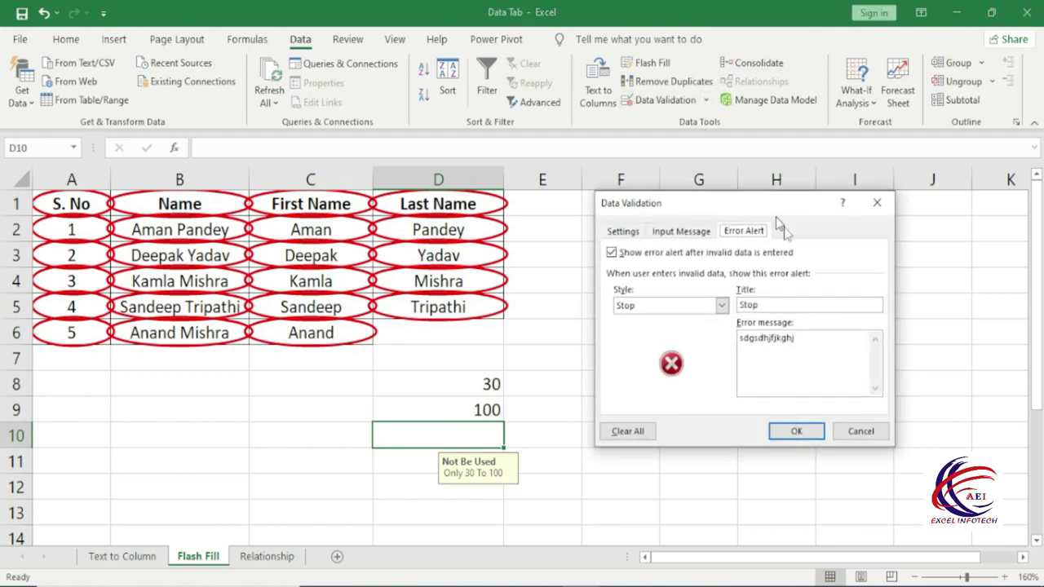
left_click(877, 202)
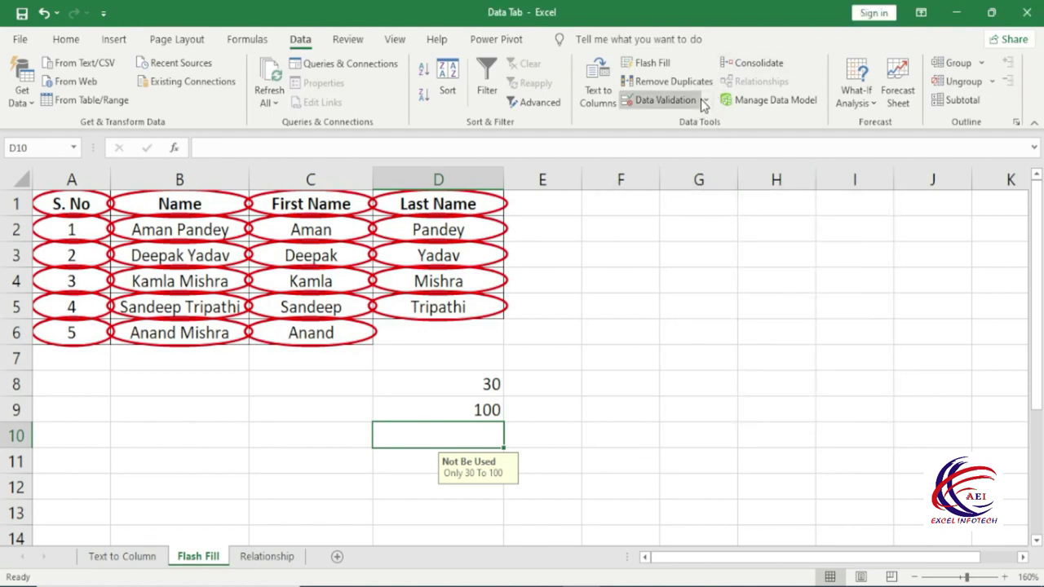
left_click(700, 99)
left_click(918, 204)
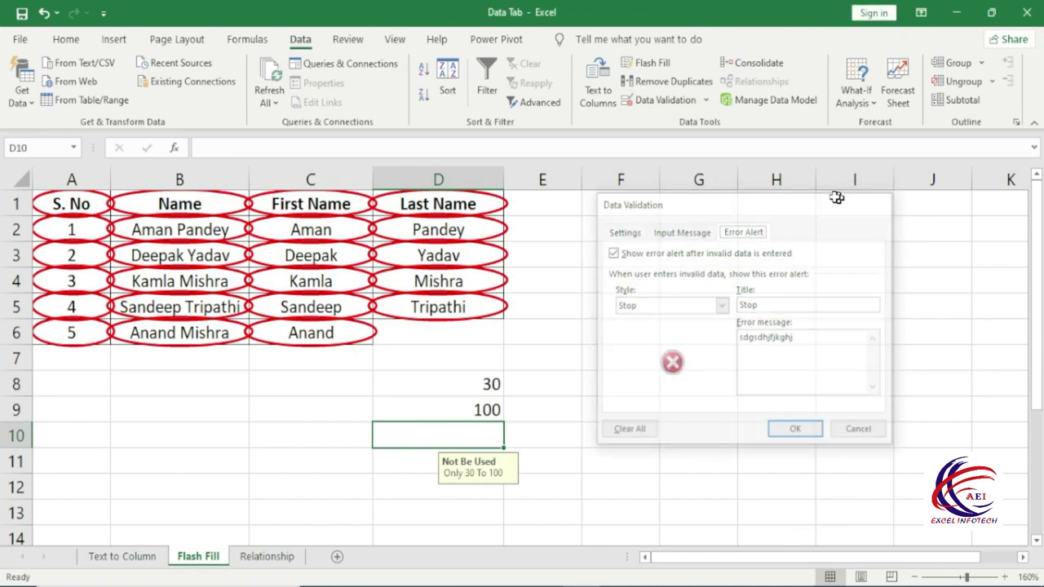
left_click(706, 100)
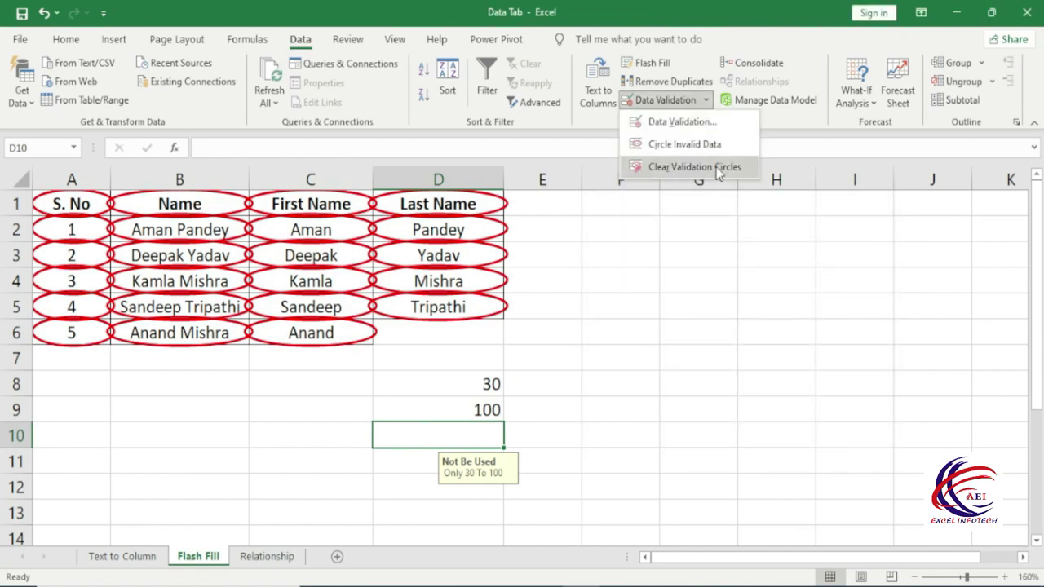
left_click(719, 167)
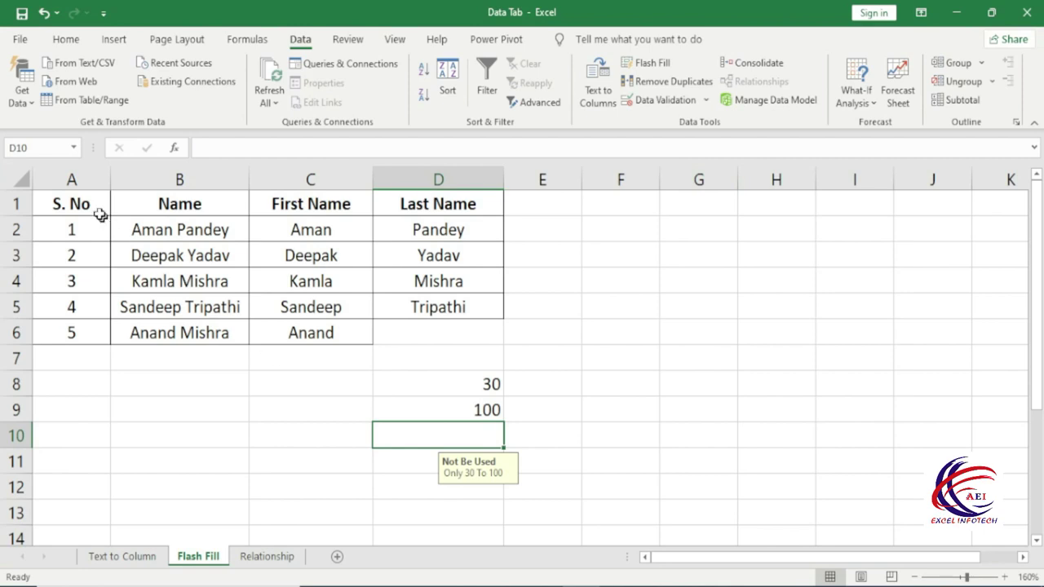
Clear all data validation from A1:F21
left_click_drag(100, 214, 625, 541)
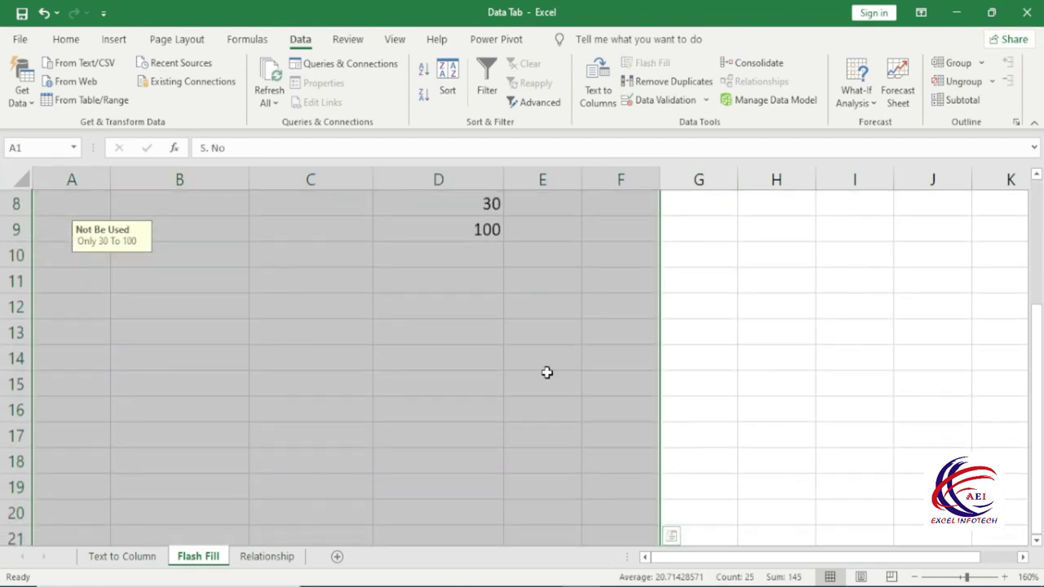
scroll(546, 372, "up", 3)
left_click(659, 104)
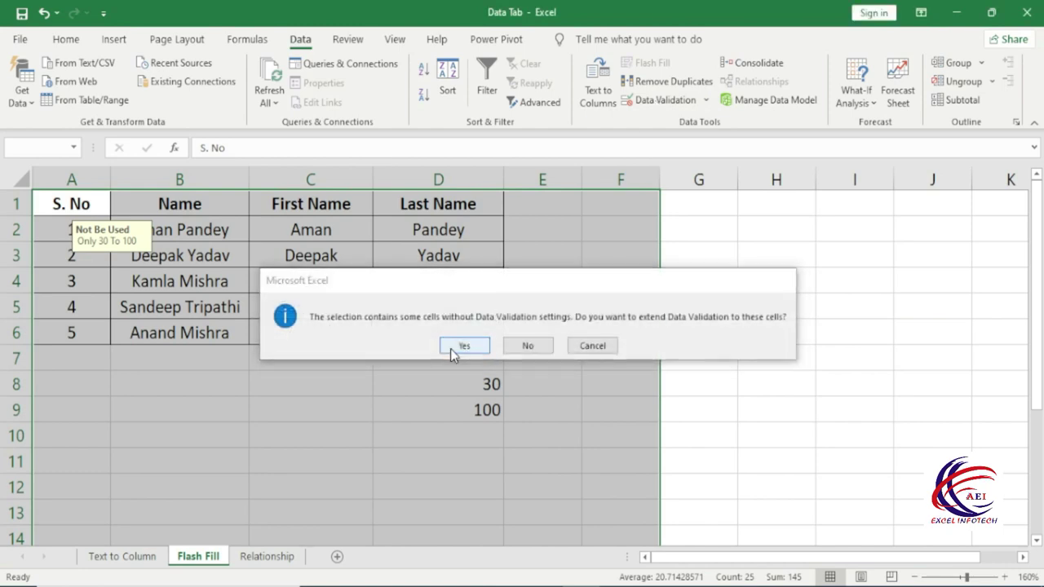
left_click(454, 351)
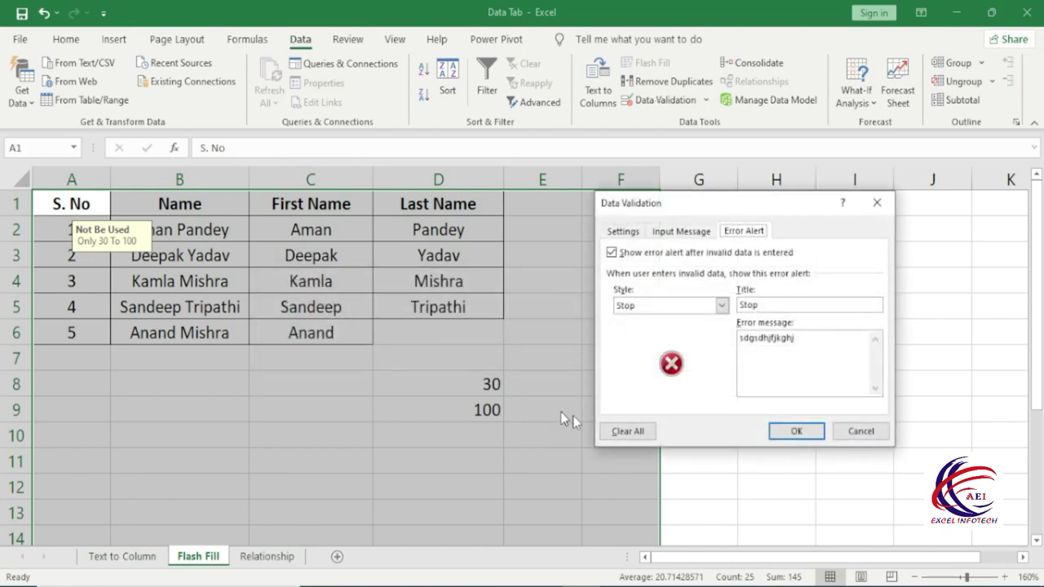
left_click(623, 433)
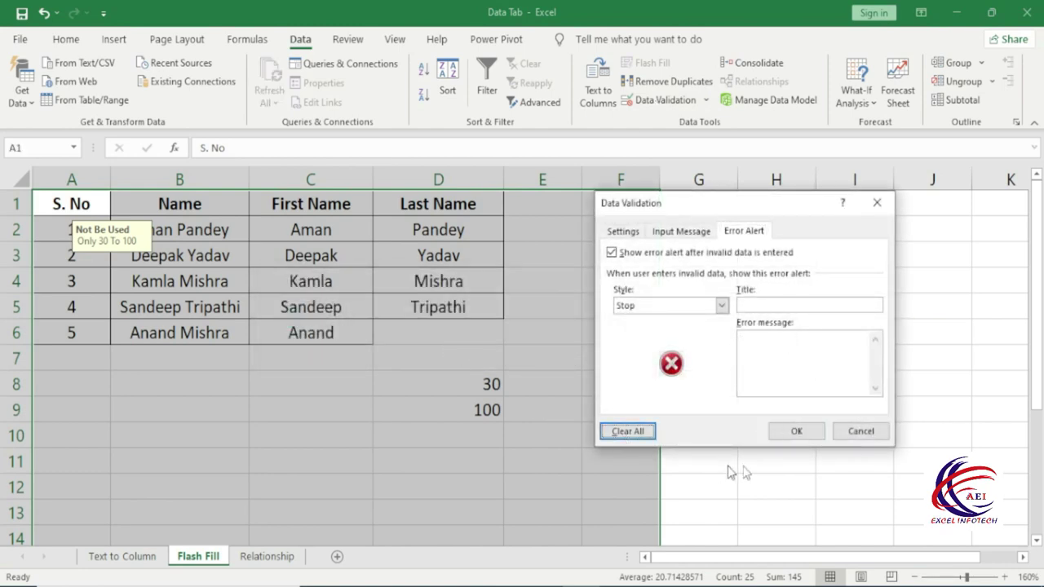
left_click(799, 432)
Enter 545454 in D10 and confirm no validation rule remains
left_click(439, 432)
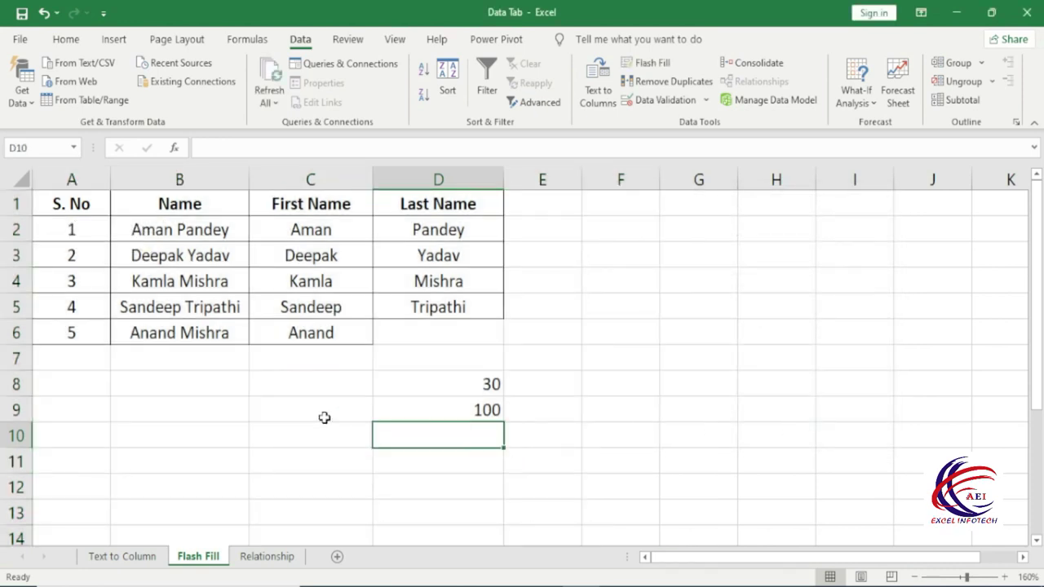
type("545454")
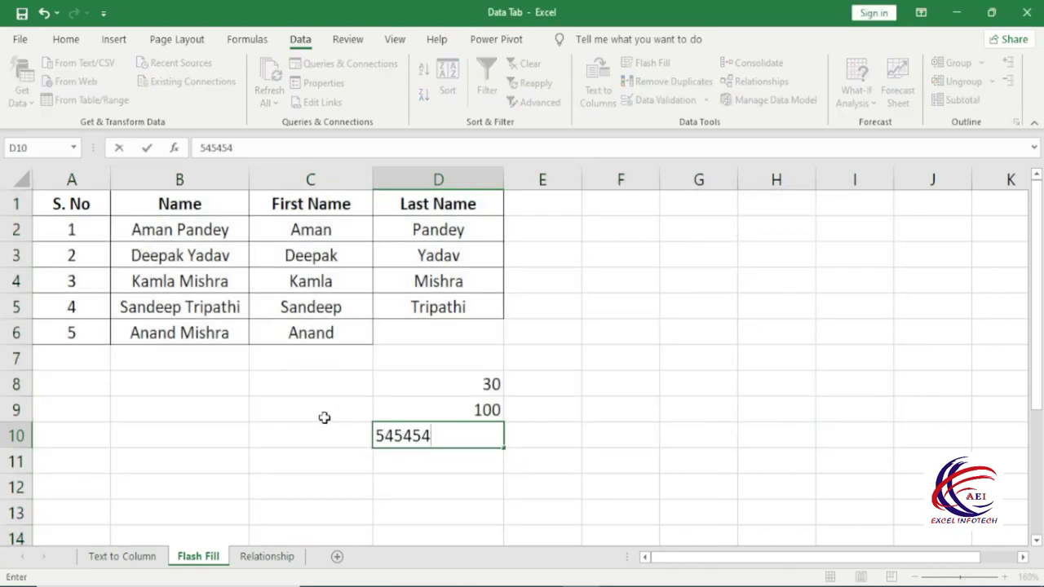
key("Return")
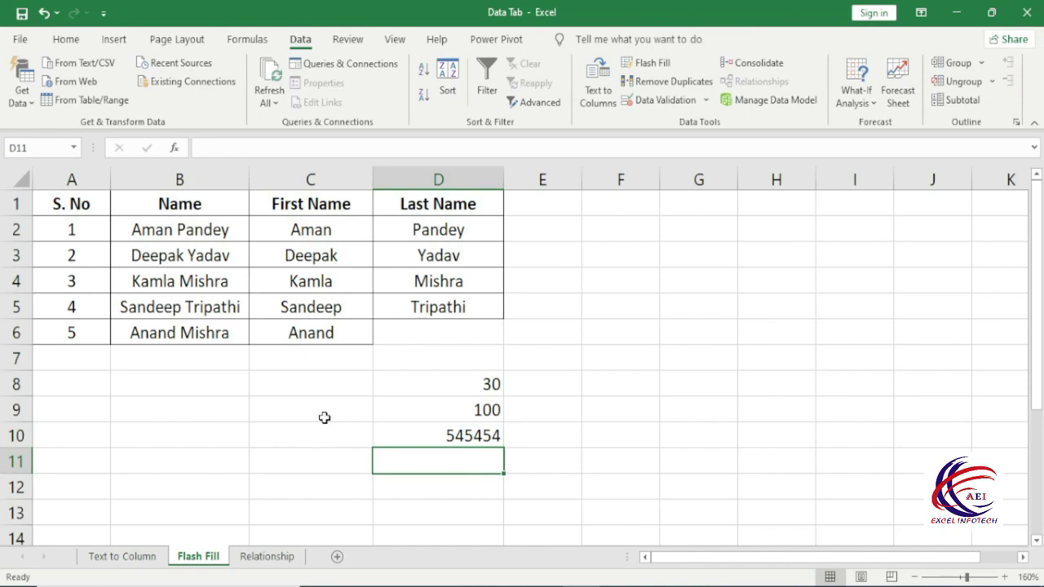
left_click(639, 102)
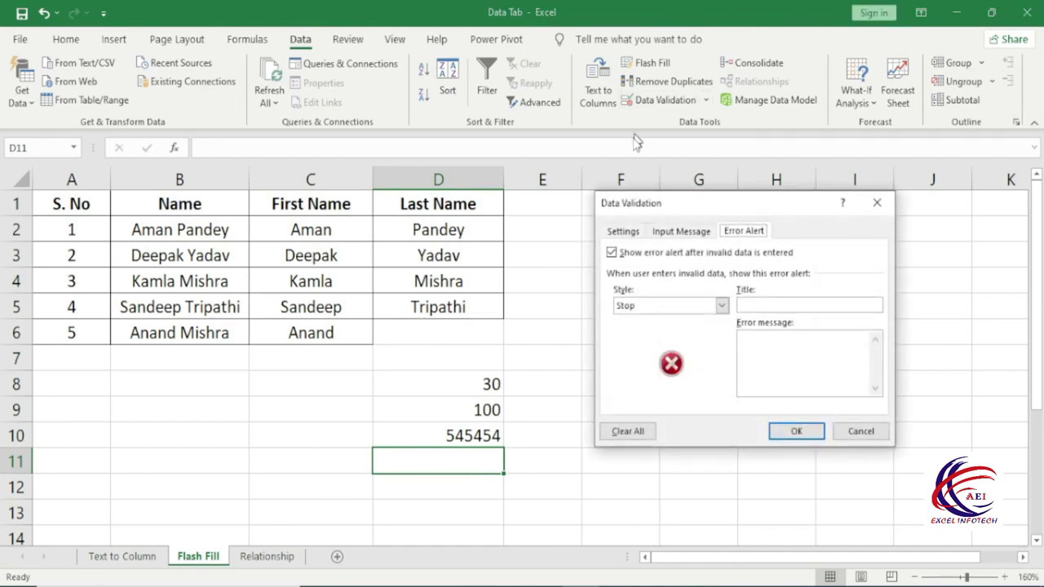
left_click(859, 431)
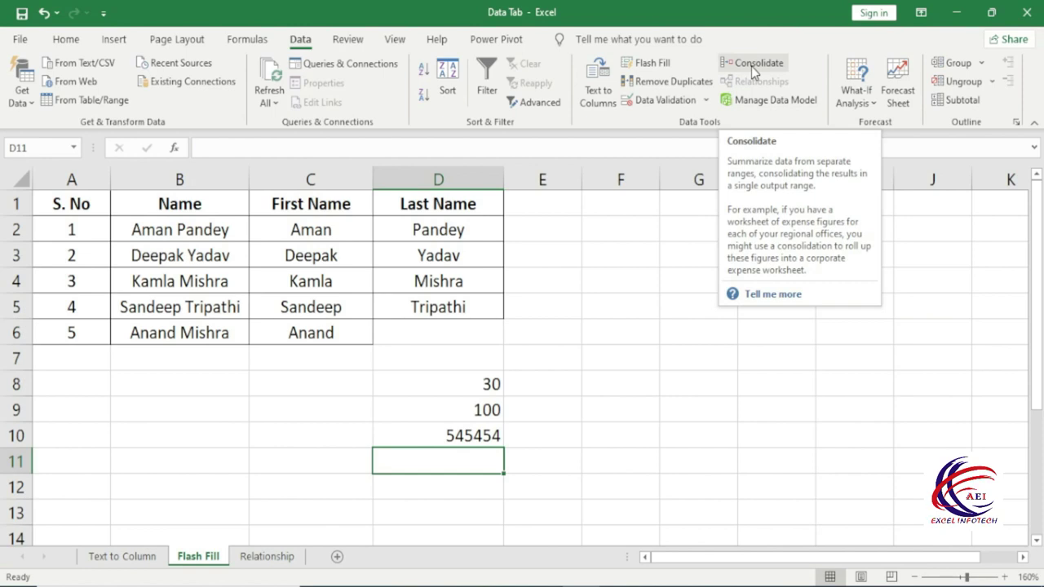
Start a Sum consolidation with F8 as the output cell
left_click(610, 393)
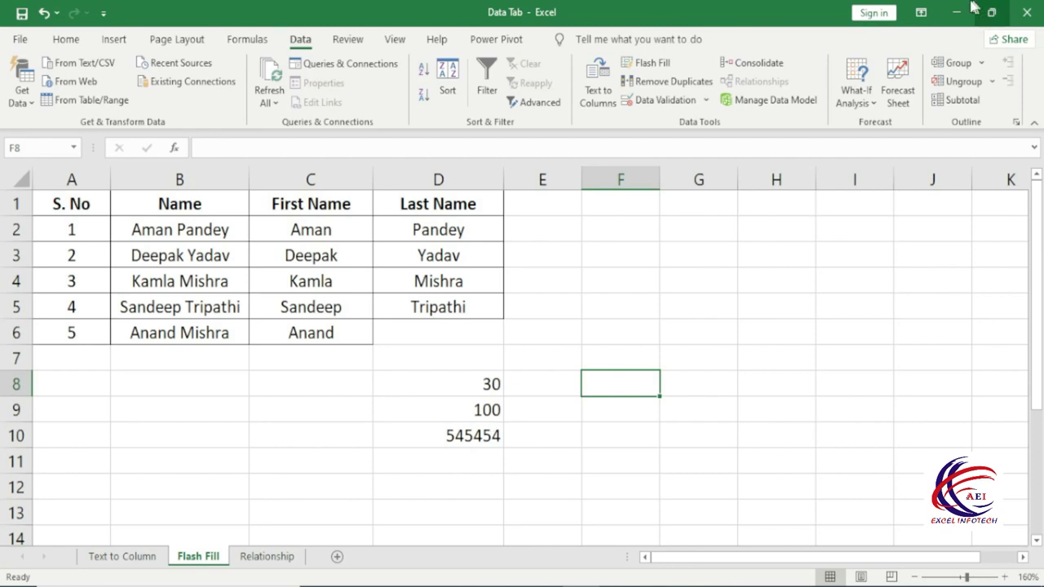
left_click(753, 63)
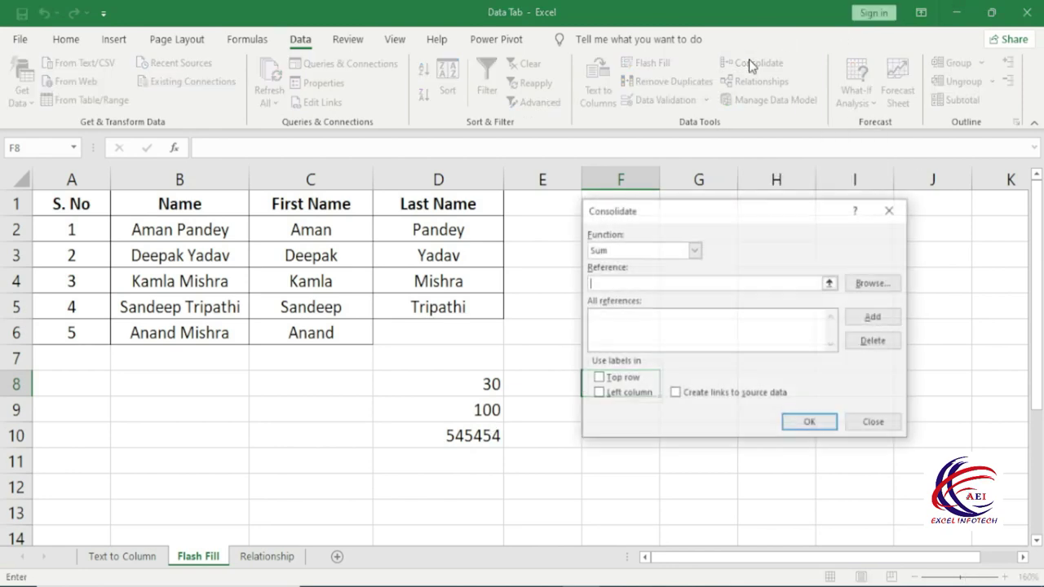
left_click(626, 249)
left_click(625, 263)
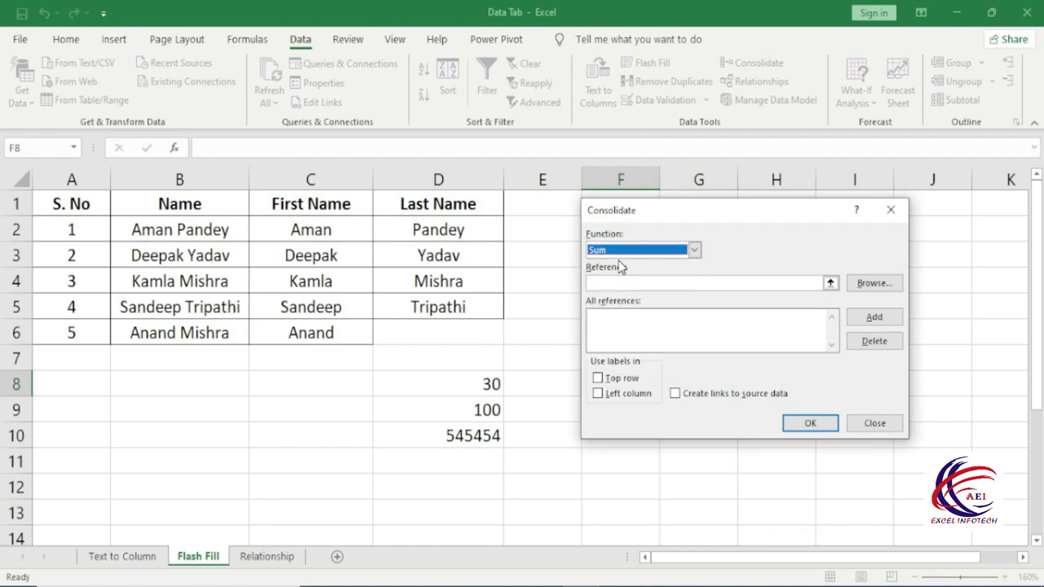
left_click_drag(669, 210, 776, 166)
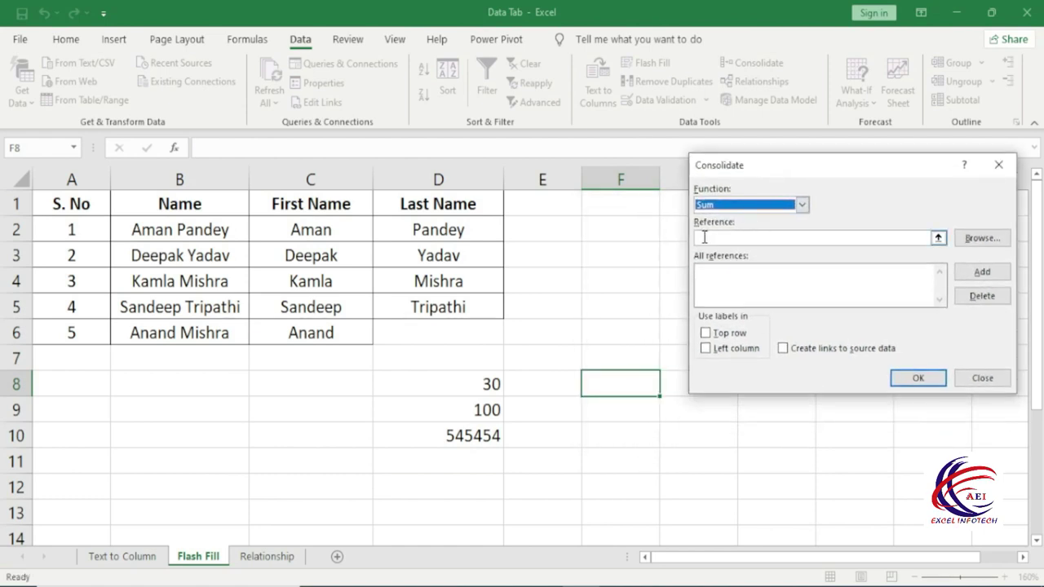
Add D8, D9 and D10 as references so F8 shows their sum, 545584
left_click(704, 237)
left_click(474, 385)
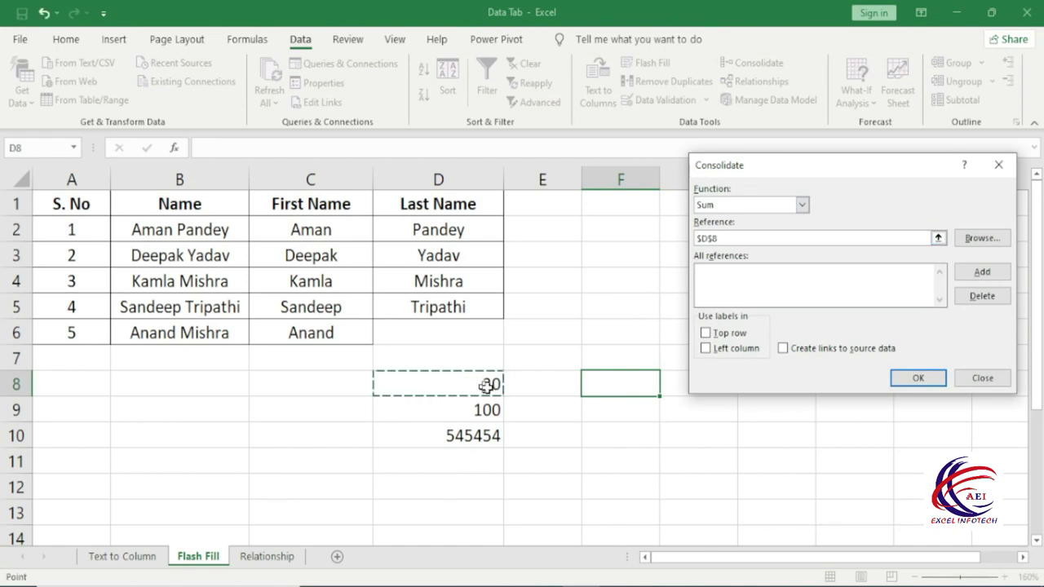
left_click(982, 271)
left_click(481, 411)
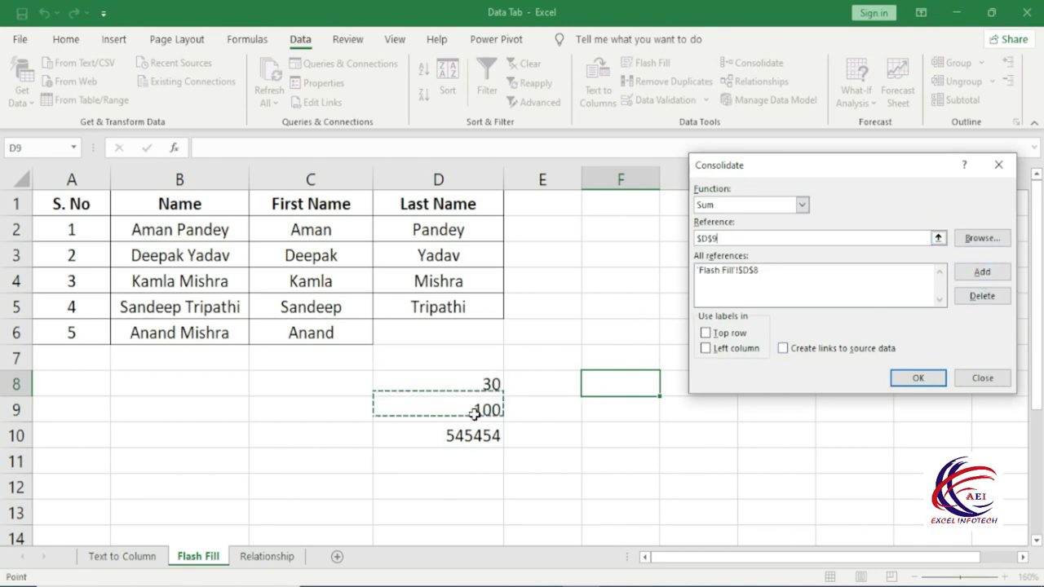
left_click(992, 279)
left_click(433, 441)
left_click(996, 278)
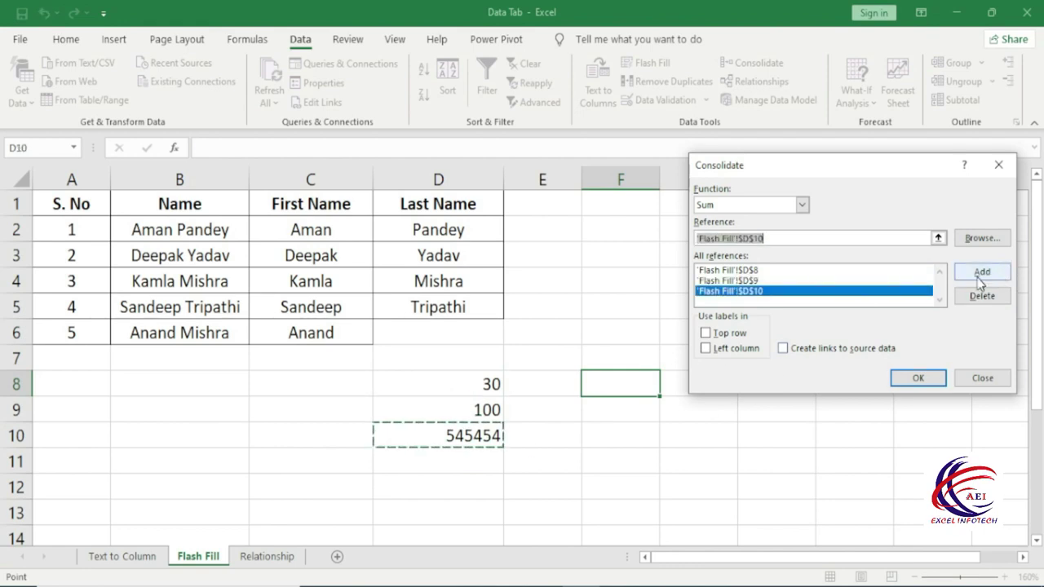
left_click(917, 381)
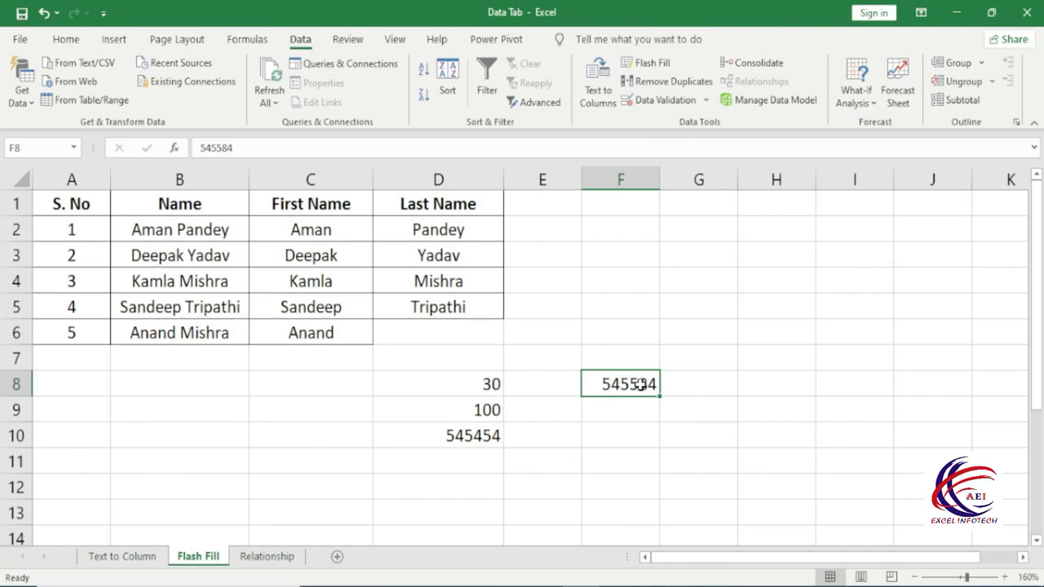
left_click(622, 402)
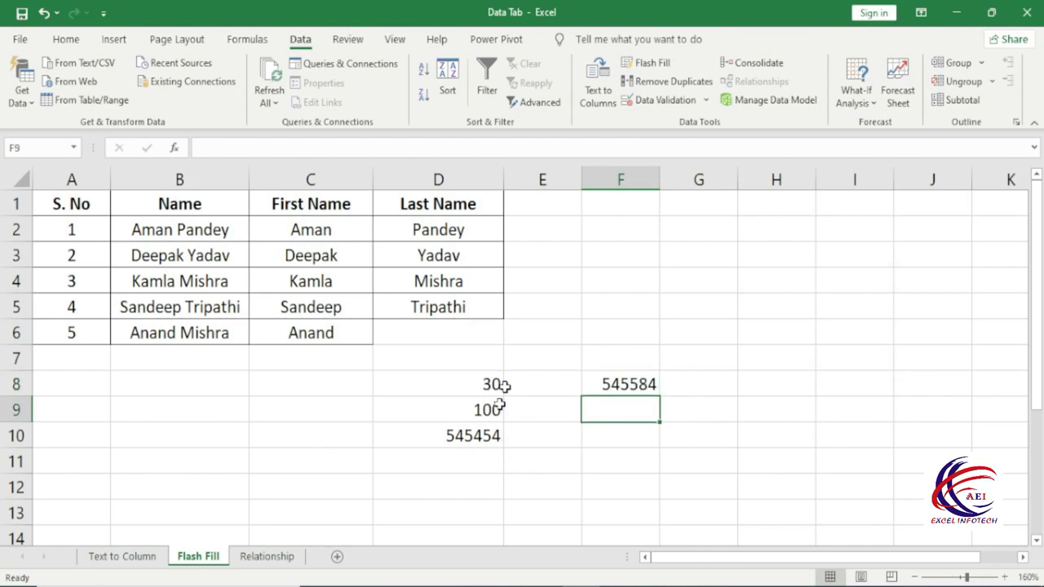
left_click(754, 63)
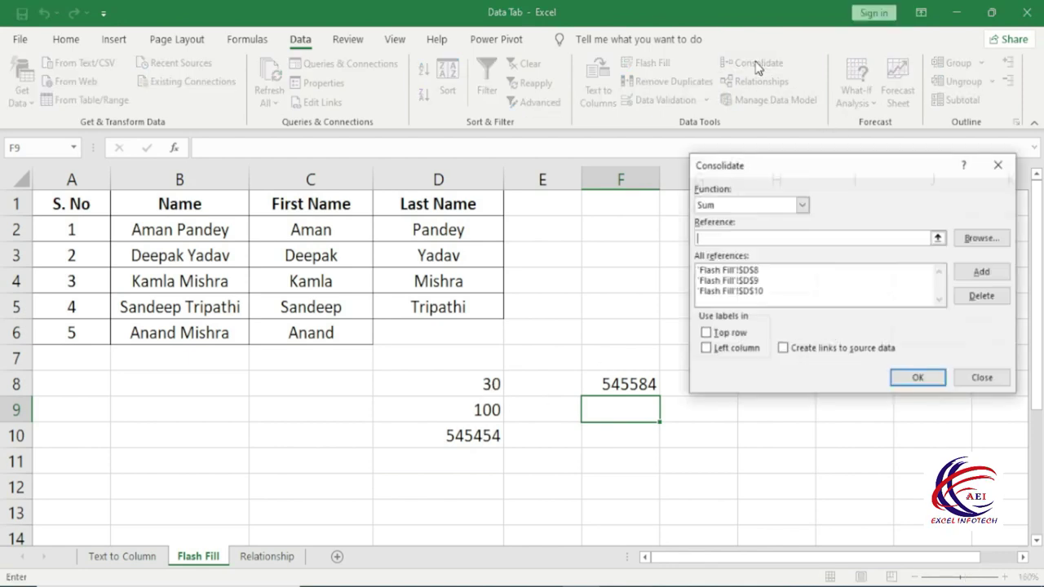
left_click(734, 205)
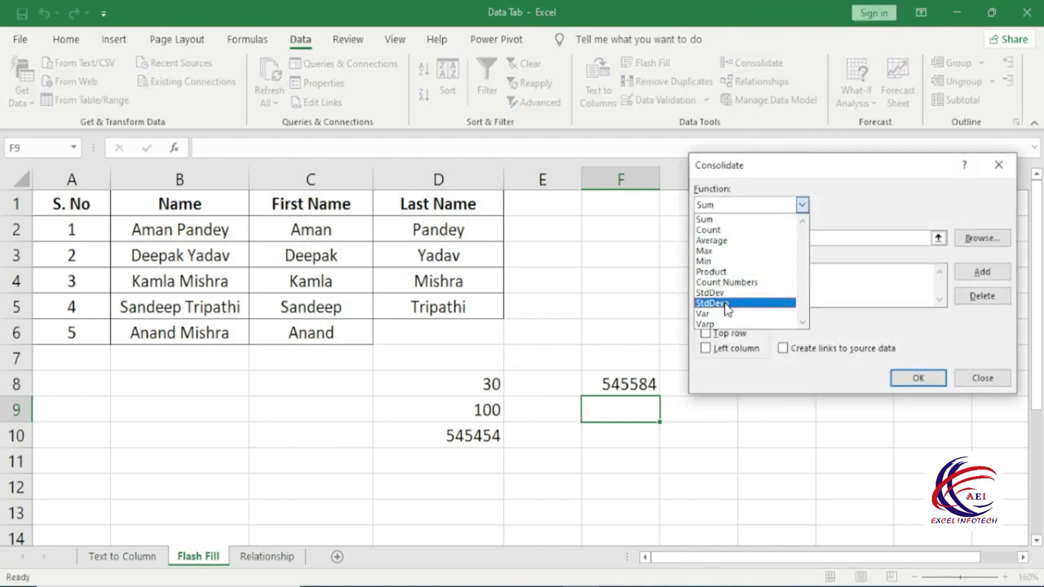
left_click(729, 276)
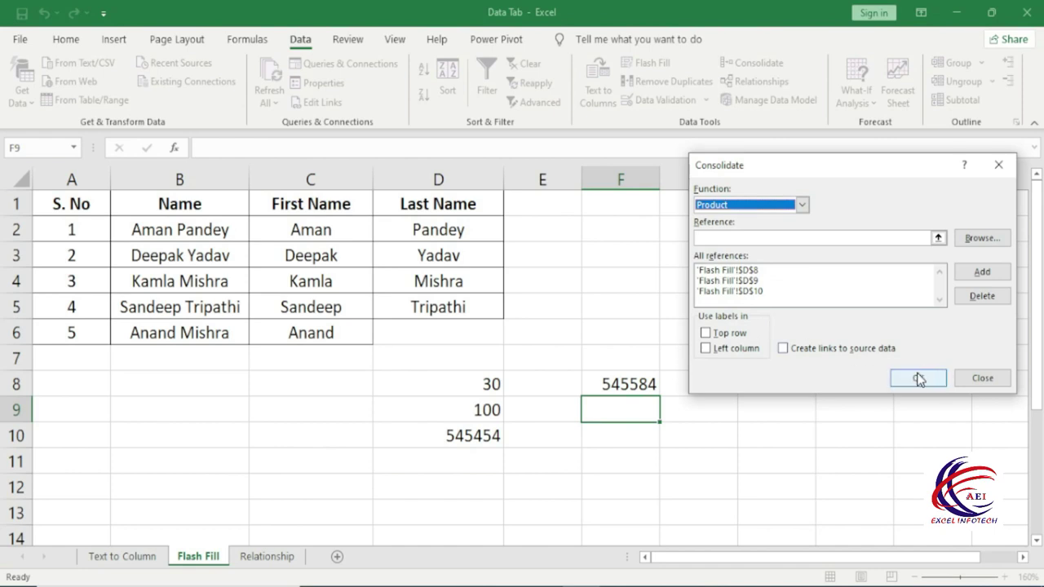
left_click(917, 378)
left_click_drag(660, 180, 712, 179)
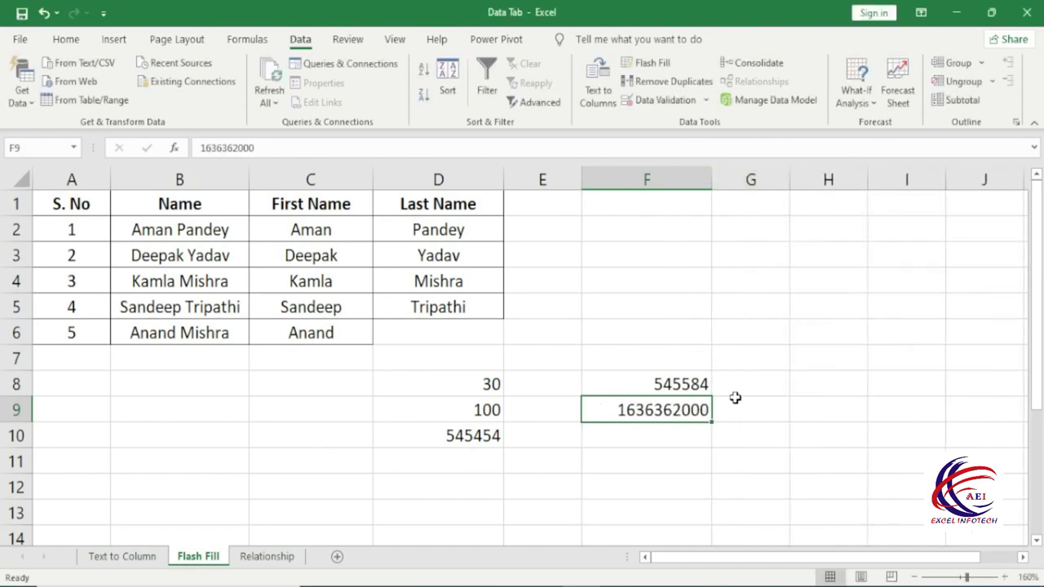
left_click(683, 430)
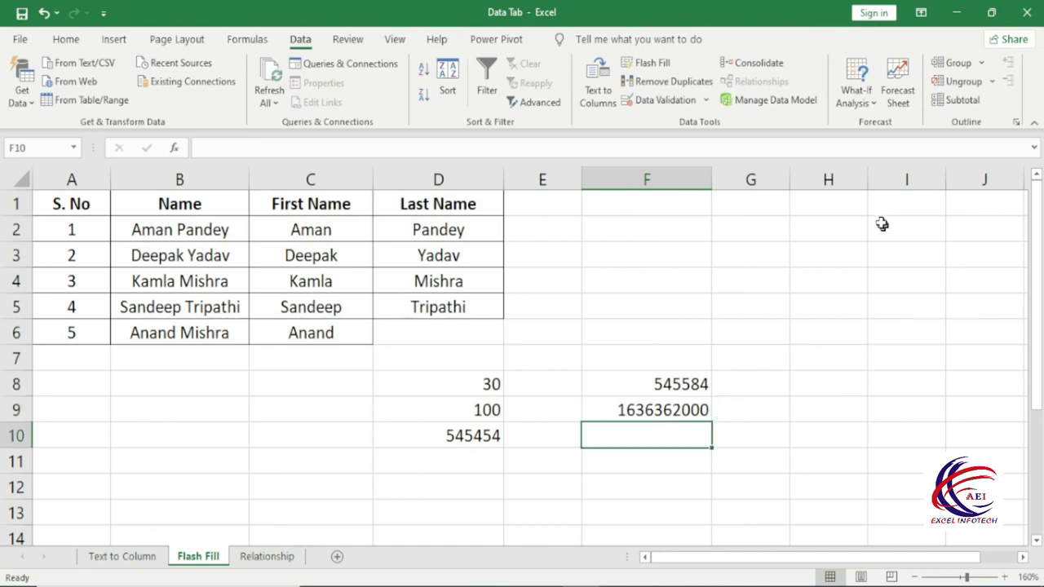
Consolidate D8:D10 with Max into F10 (545454) and review the F8:F10 results
left_click(750, 63)
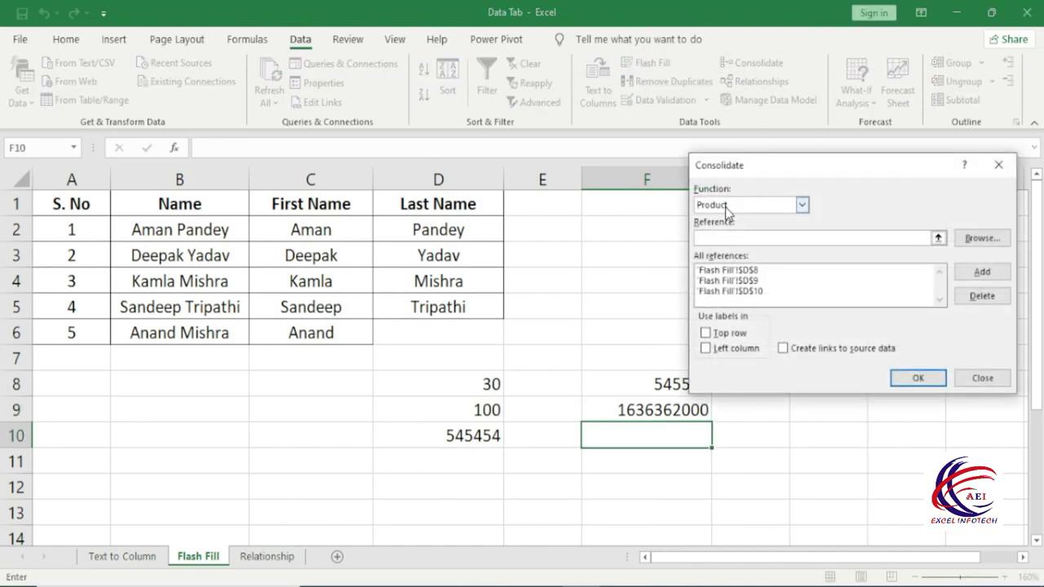
left_click(725, 207)
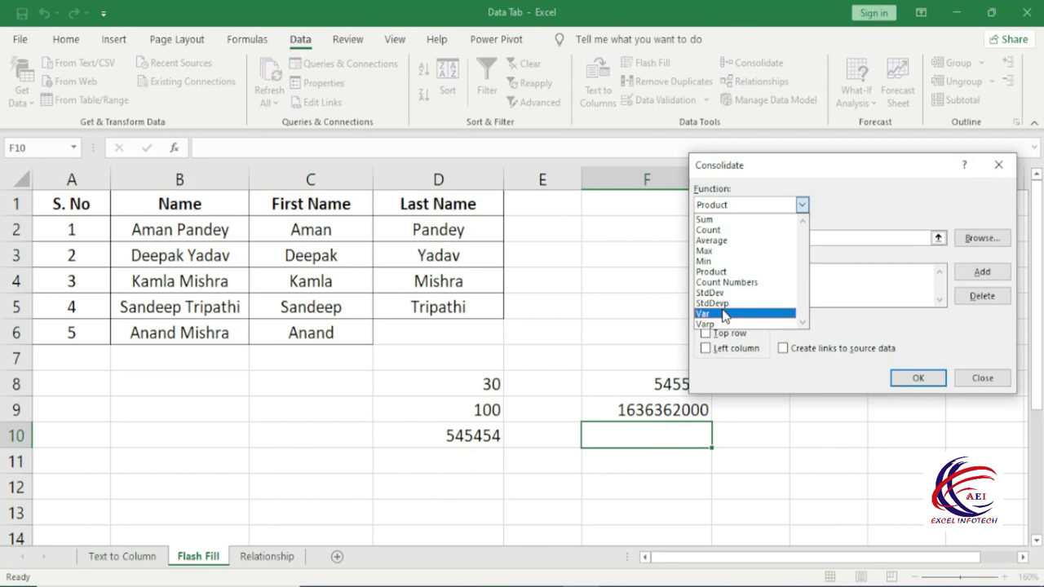
left_click(714, 251)
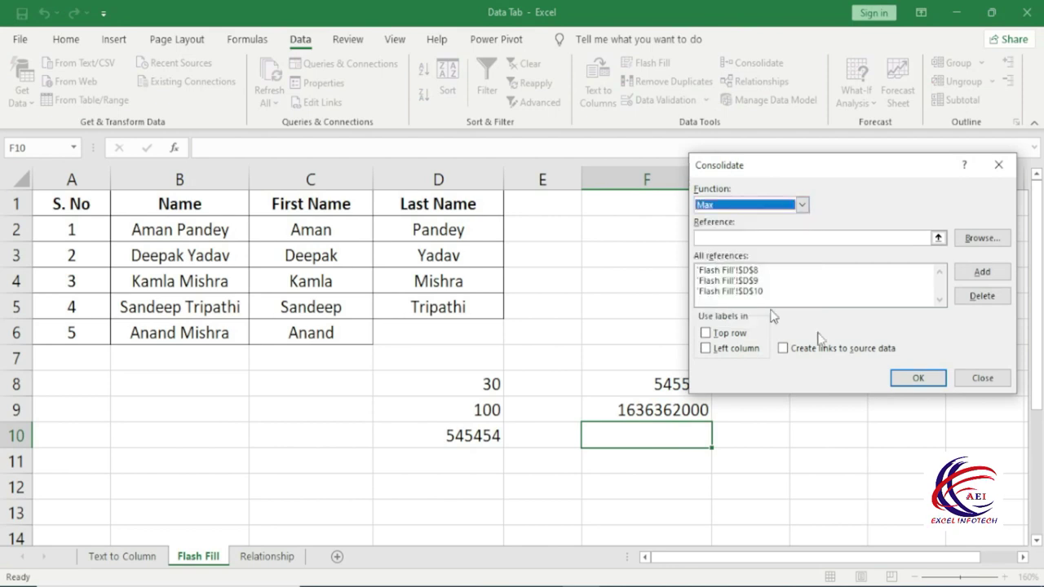
left_click(925, 377)
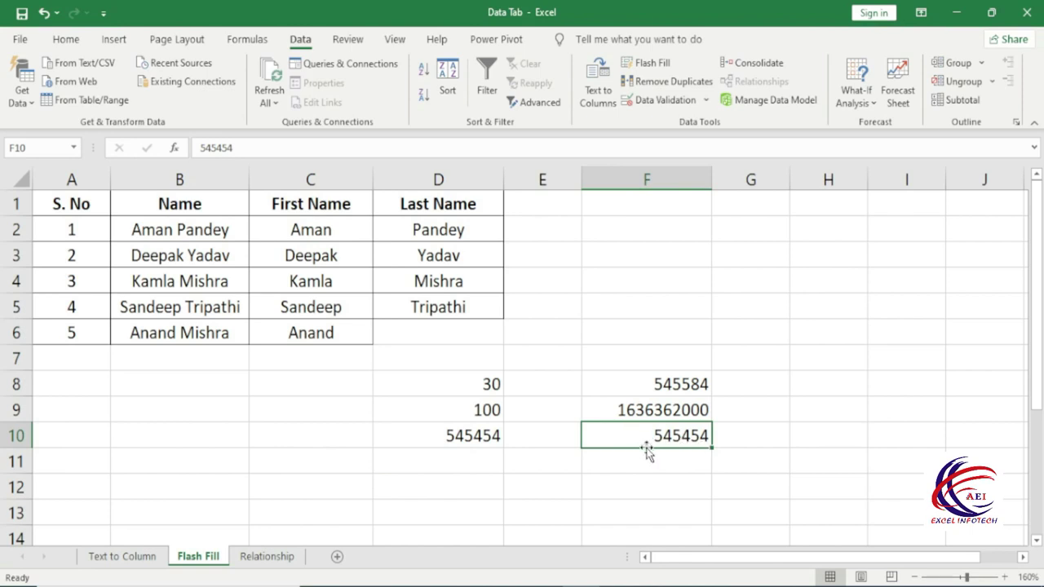
left_click_drag(661, 390, 663, 432)
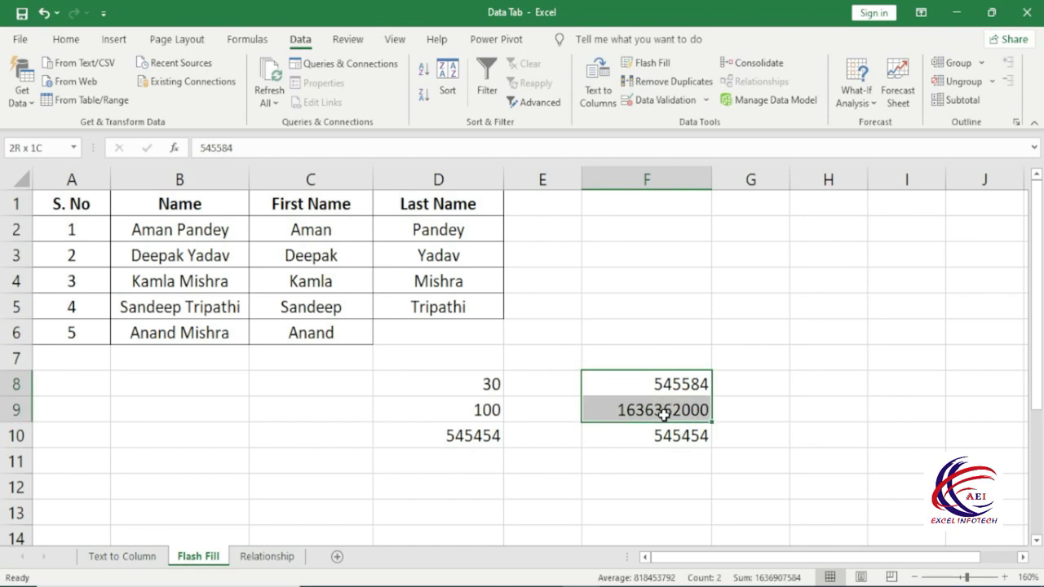
double_click(253, 143)
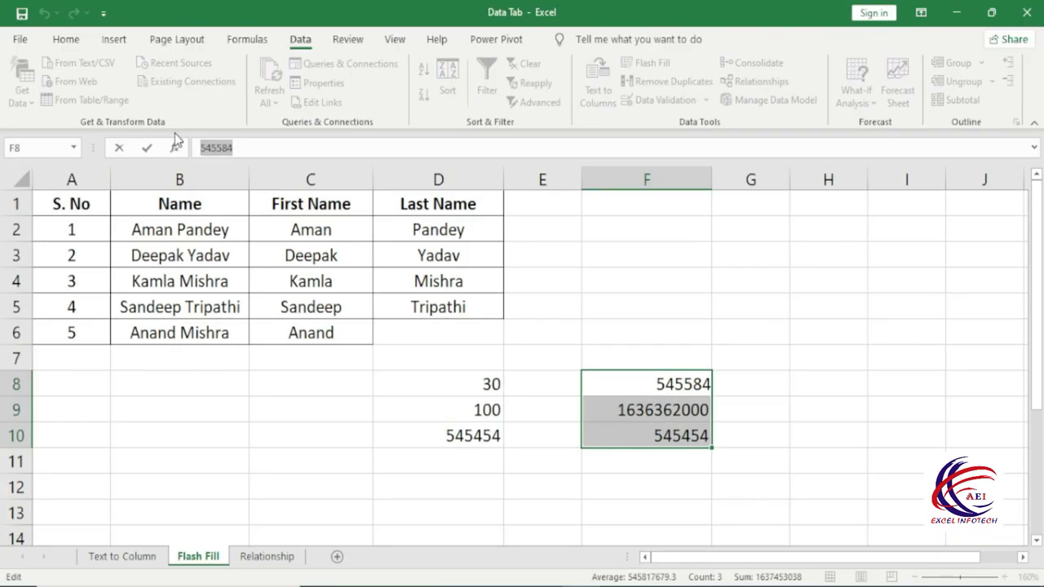
left_click(574, 386)
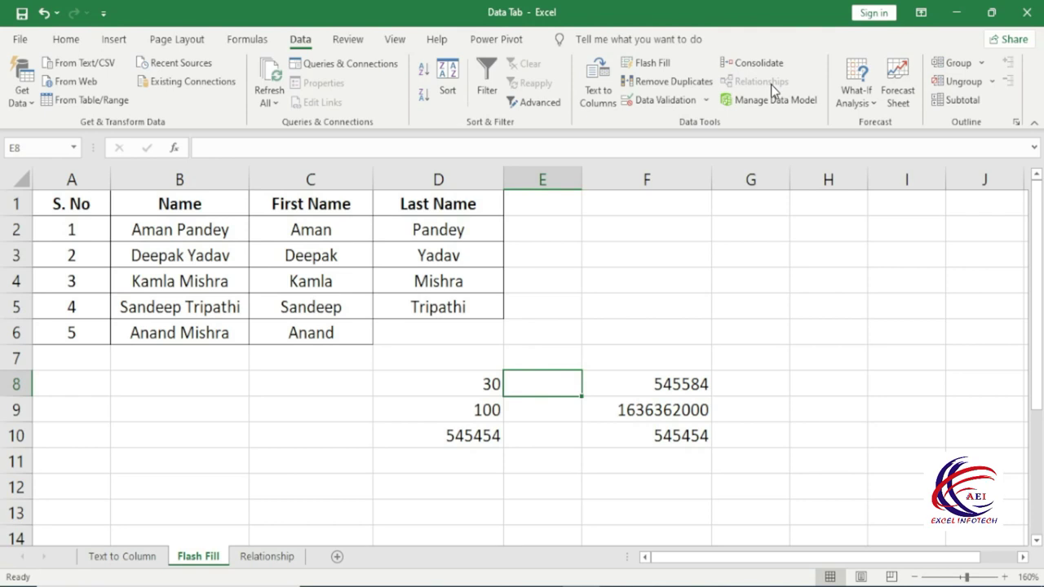
On the Relationship sheet, turn the student marks range A1:J11 into a table
left_click(263, 558)
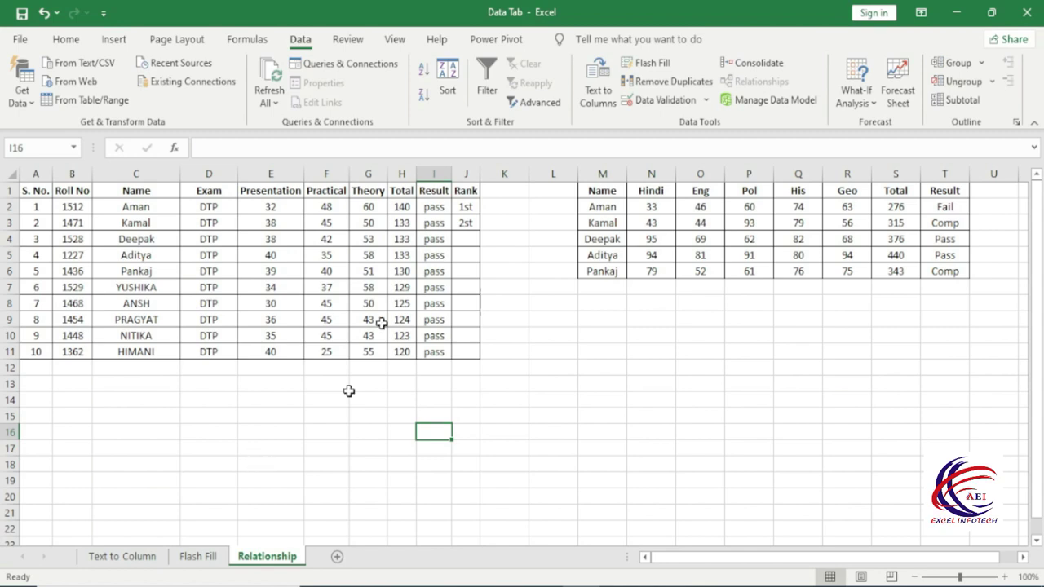
left_click_drag(25, 191, 457, 350)
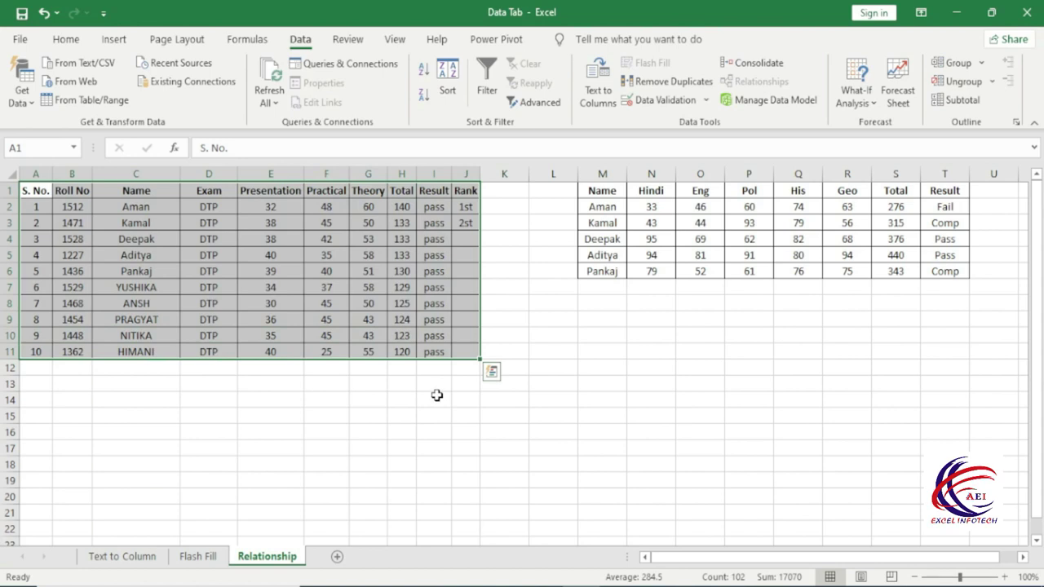
key("ctrl+t")
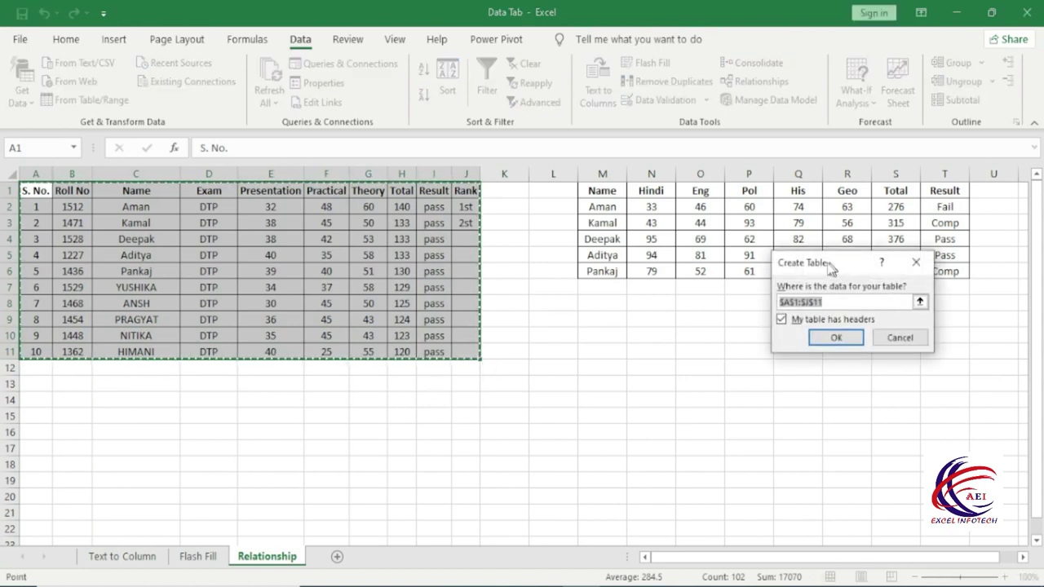
left_click_drag(830, 269, 559, 293)
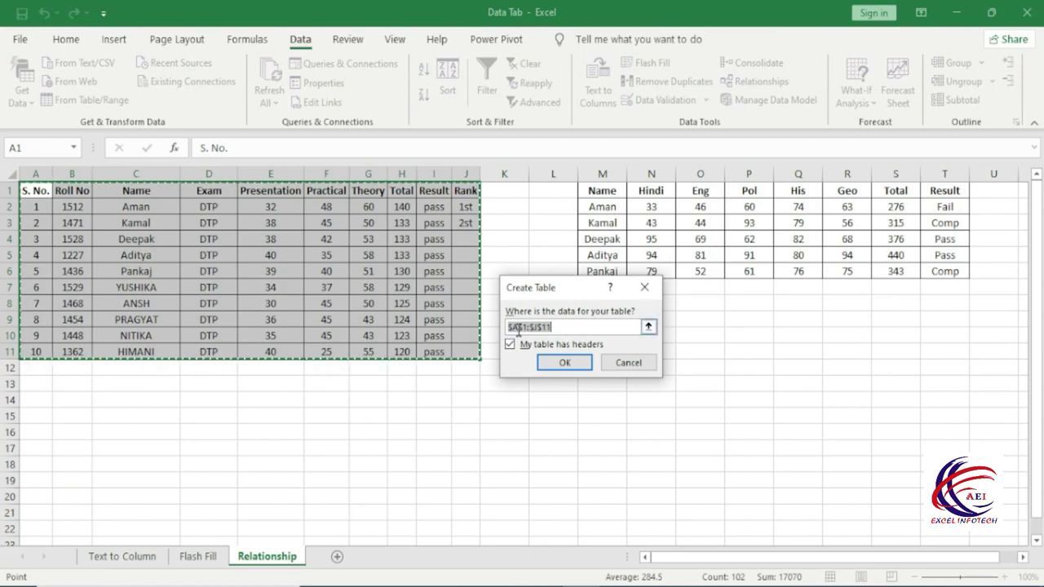
left_click(566, 359)
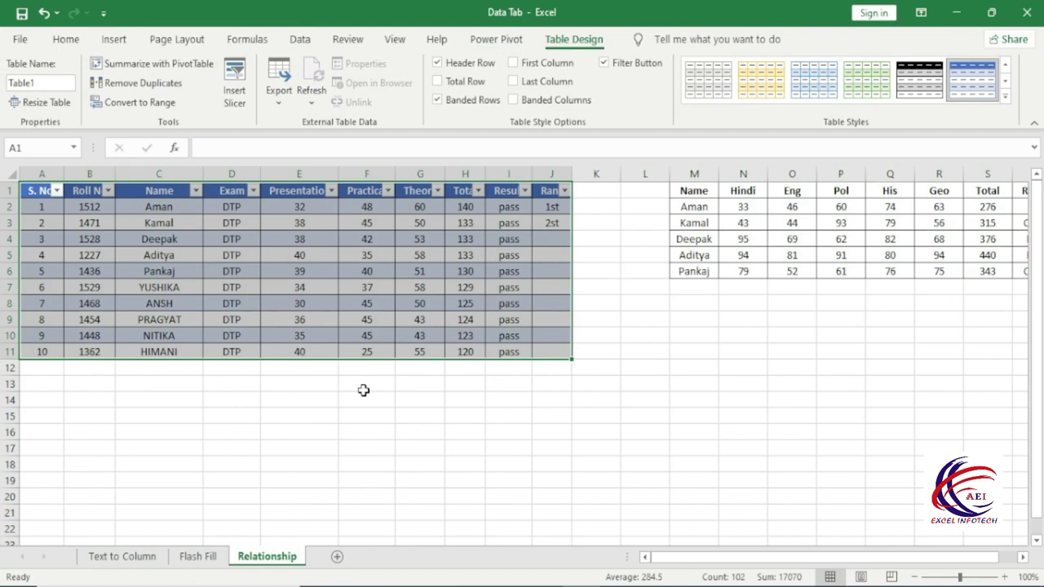
Turn the subject marks range M1:T6 into a second table, Table2
left_click_drag(695, 191, 1042, 273)
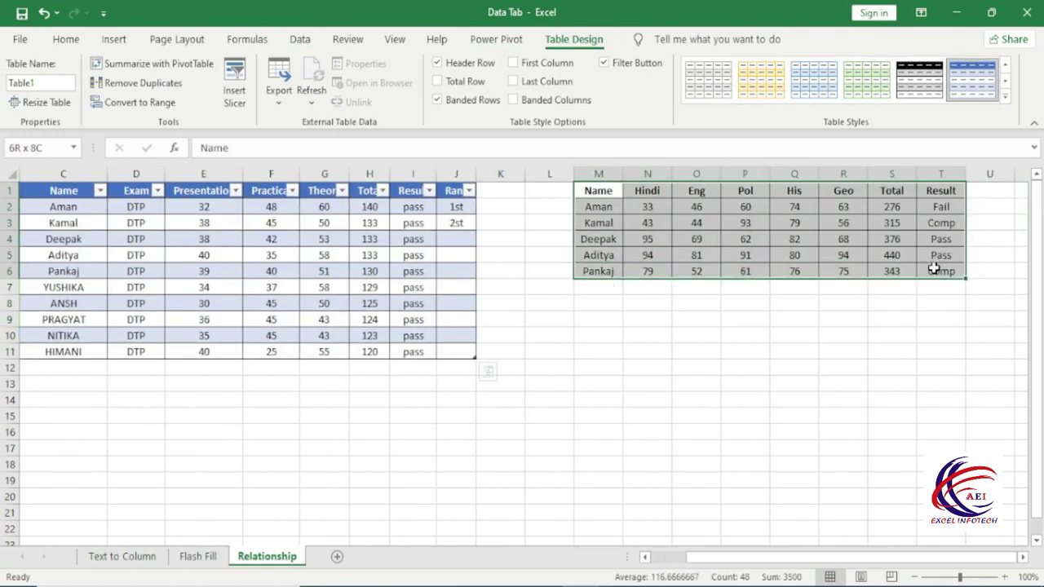
left_click_drag(1042, 272, 934, 269)
key("ctrl+t")
left_click(561, 361)
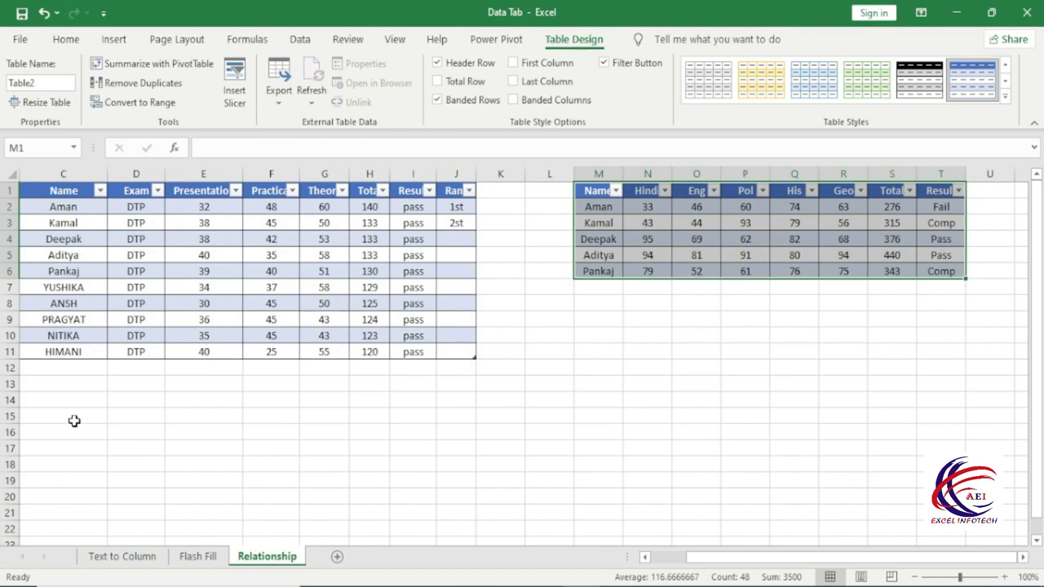
left_click(77, 420)
left_click(112, 41)
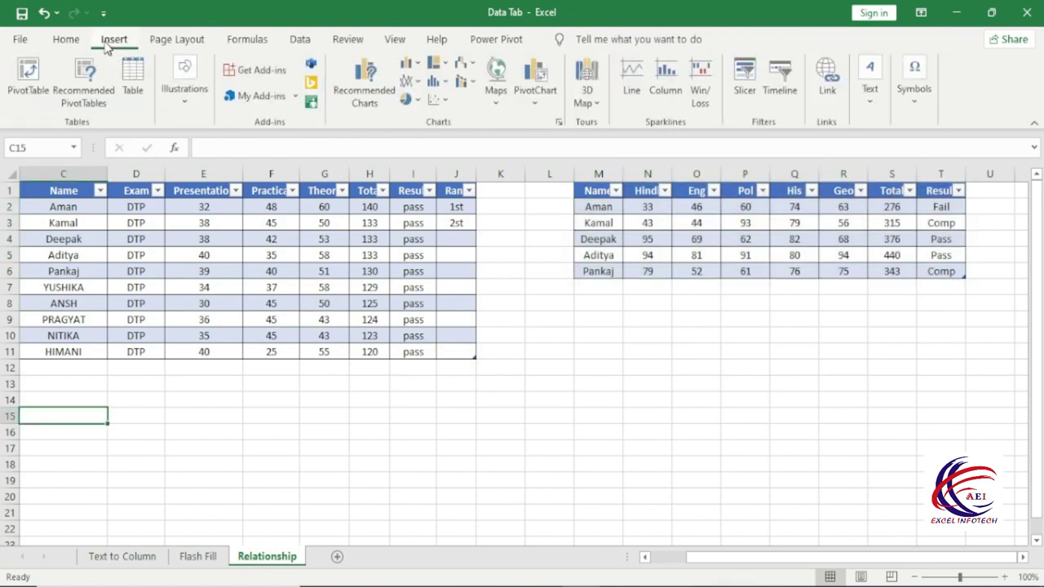
Cancel a started PivotTable and open the empty Manage Relationships list on the Data tab
left_click(27, 92)
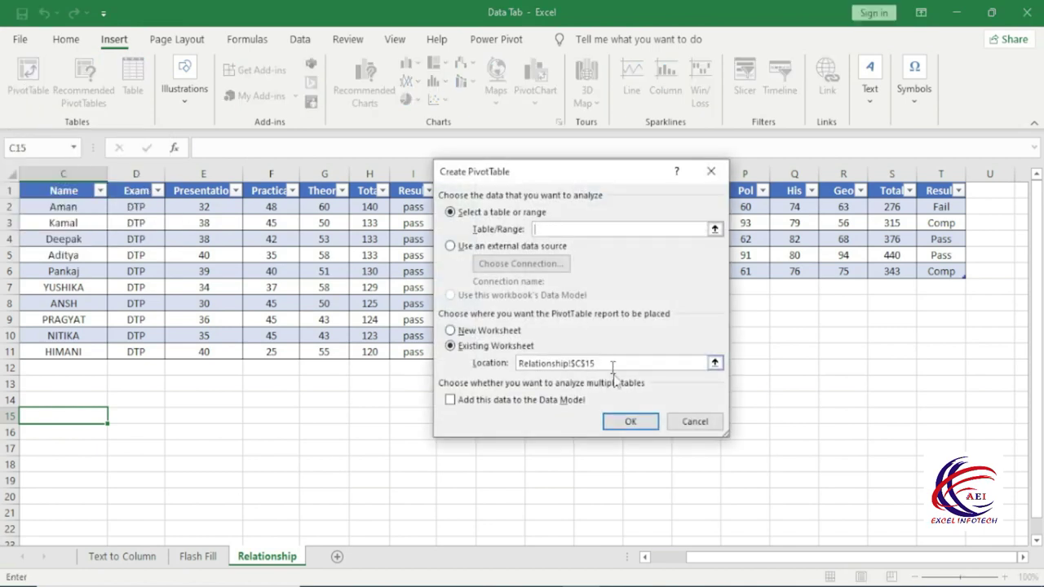
left_click(695, 422)
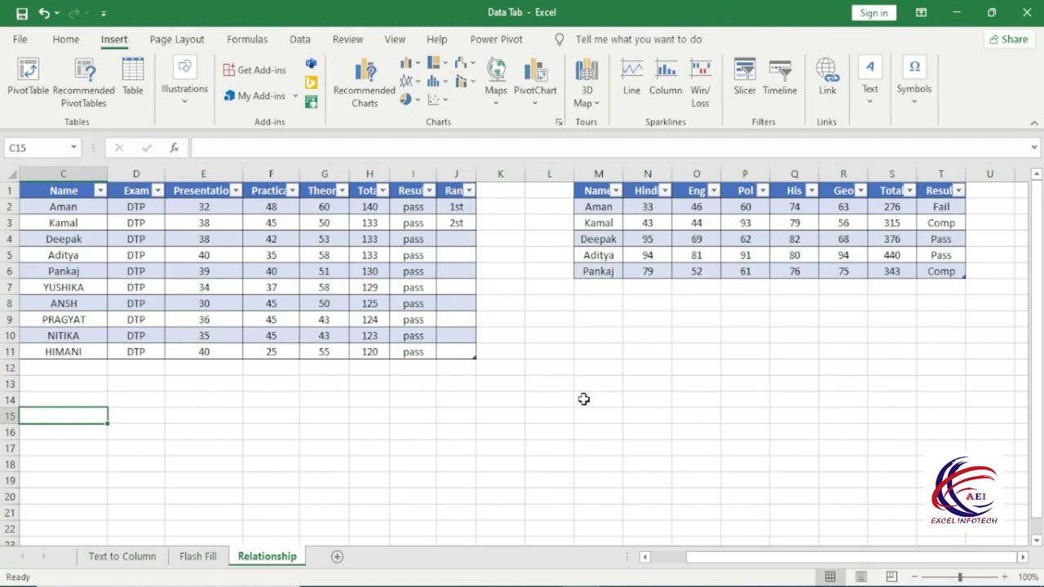
left_click(296, 40)
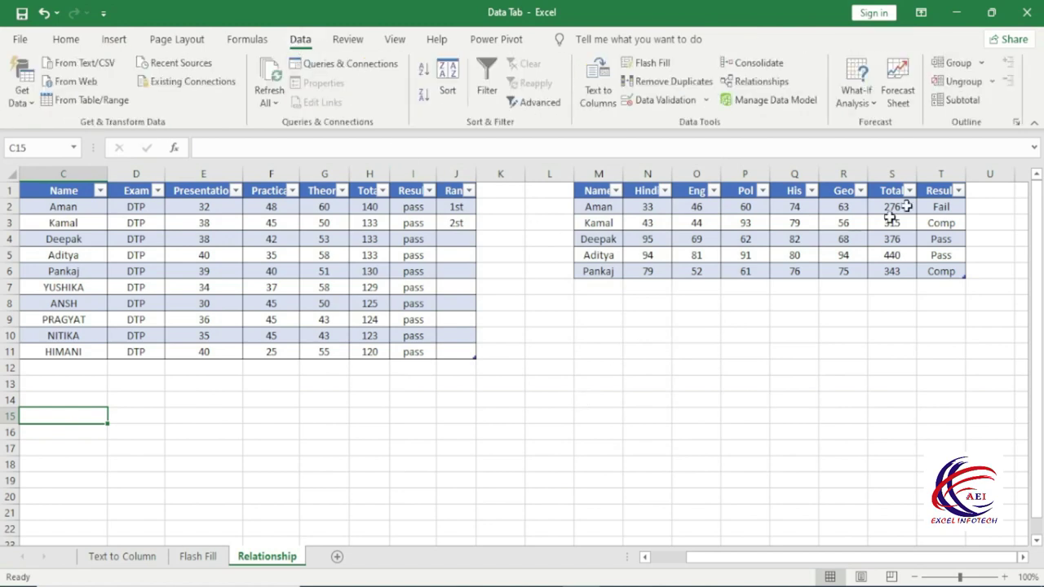
left_click(770, 85)
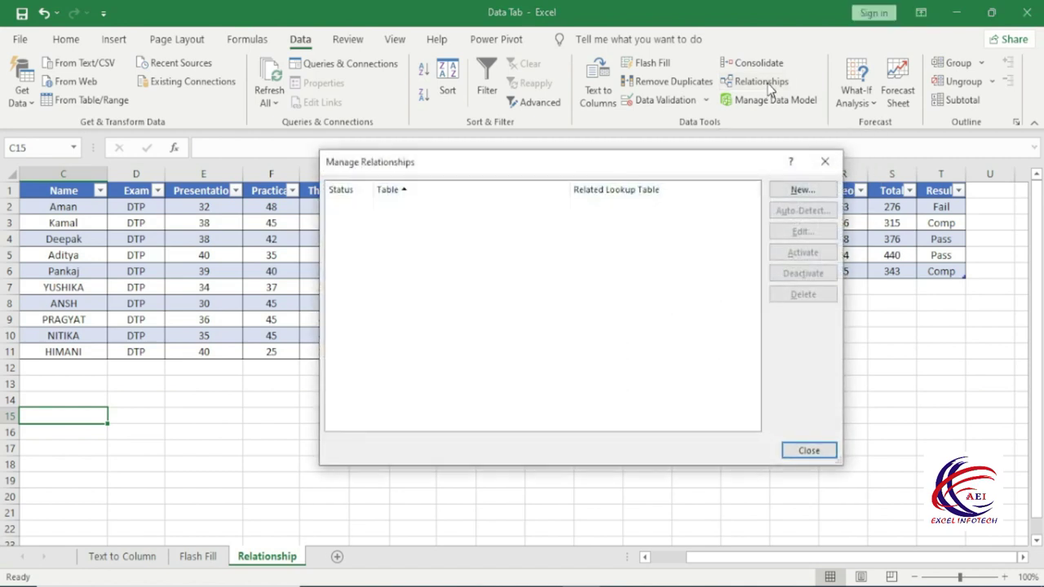
Begin a new relationship using Table1's Name column as the first side
left_click(803, 192)
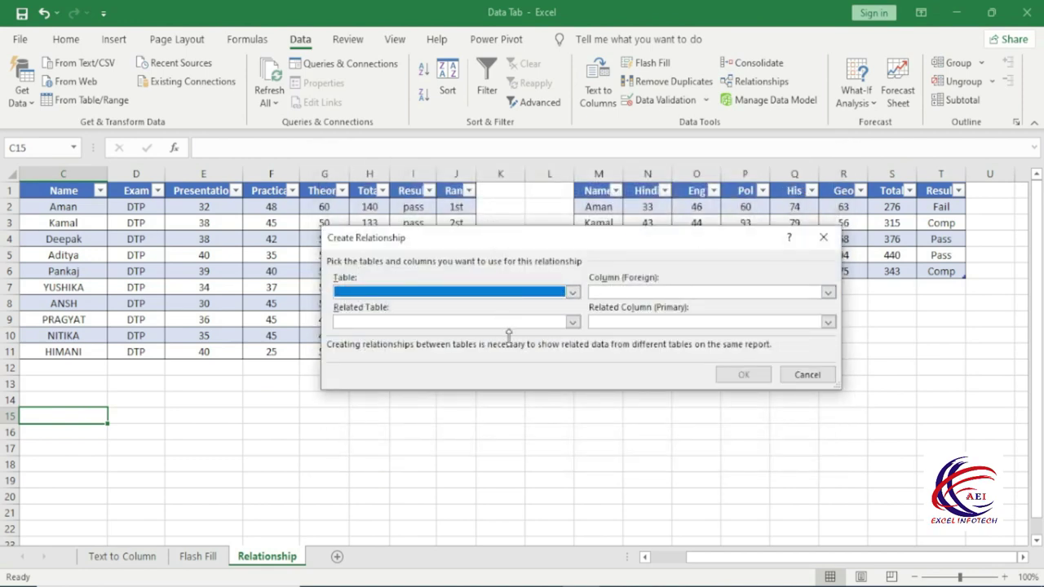
left_click_drag(522, 241, 528, 396)
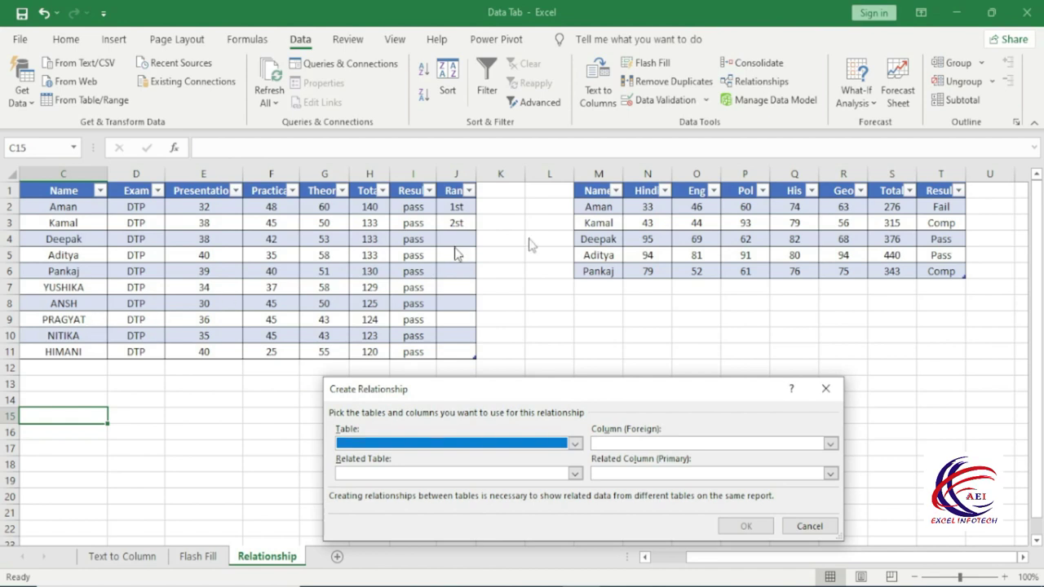
left_click_drag(596, 389, 676, 306)
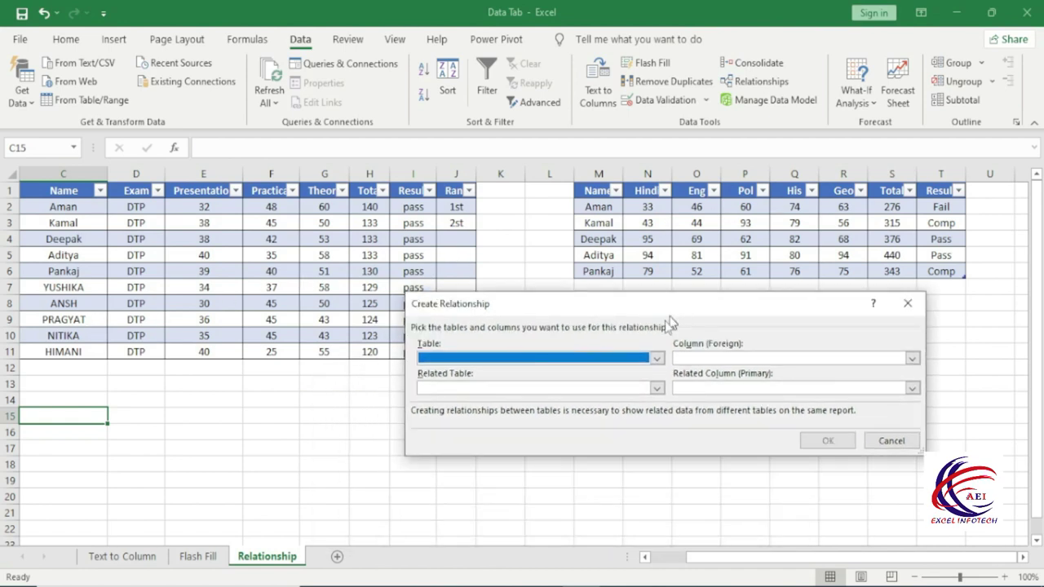
left_click(563, 361)
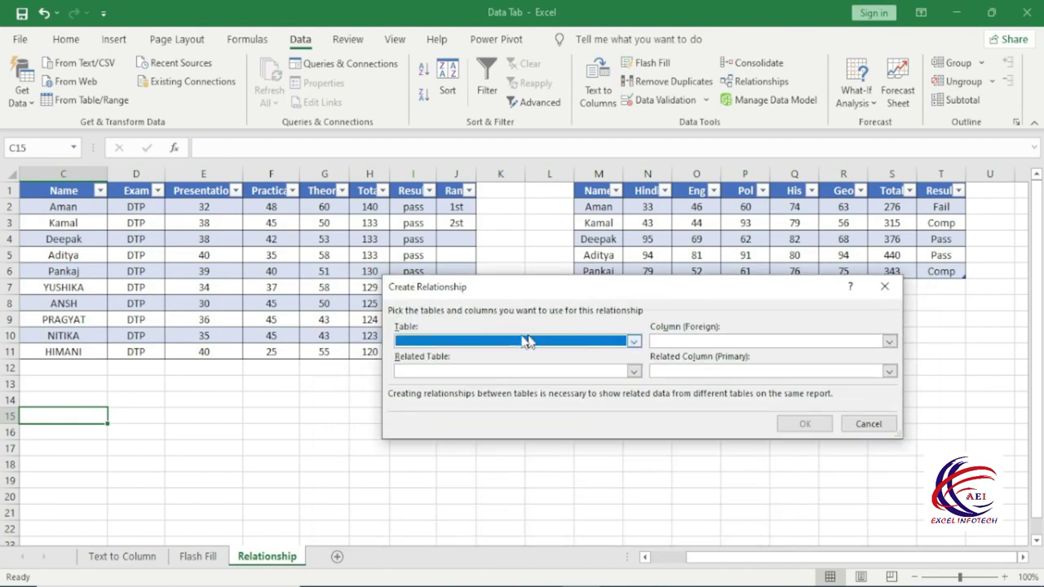
left_click(485, 343)
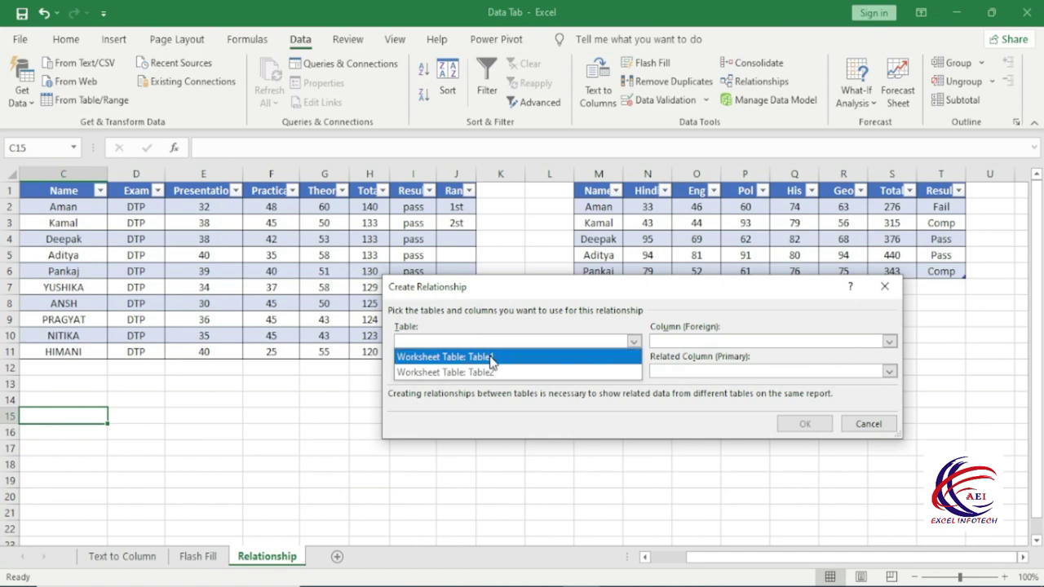
left_click(492, 359)
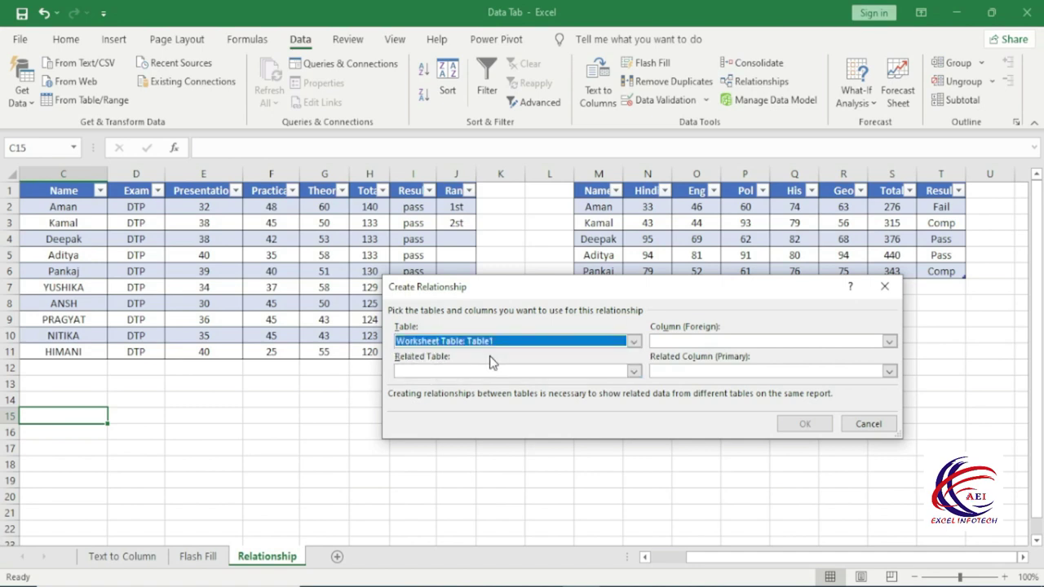
left_click(688, 342)
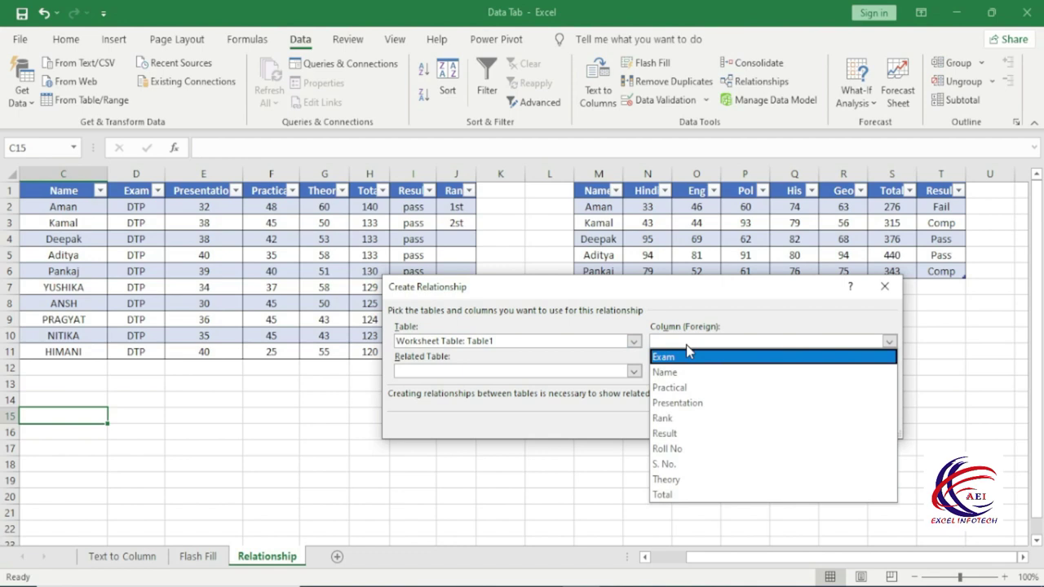
left_click(684, 374)
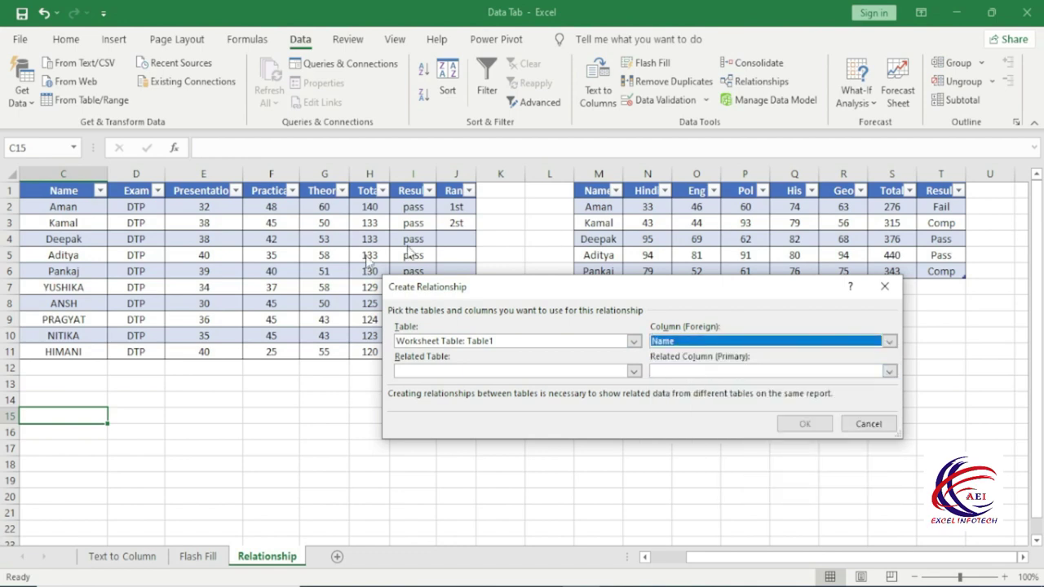
Relate it to Table2's Name column, confirm, and close Manage Relationships
left_click(443, 368)
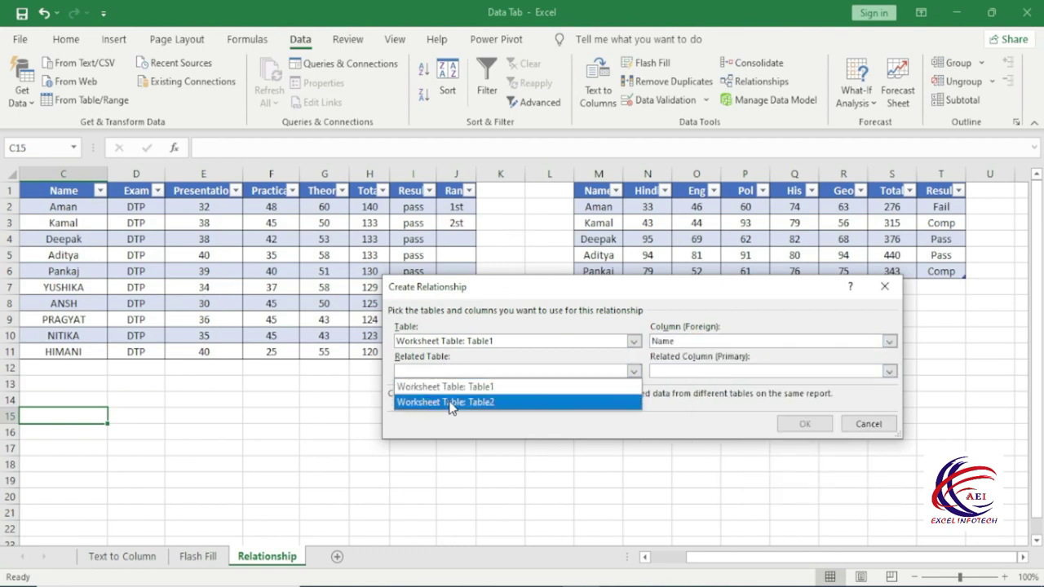
left_click(453, 408)
left_click(698, 371)
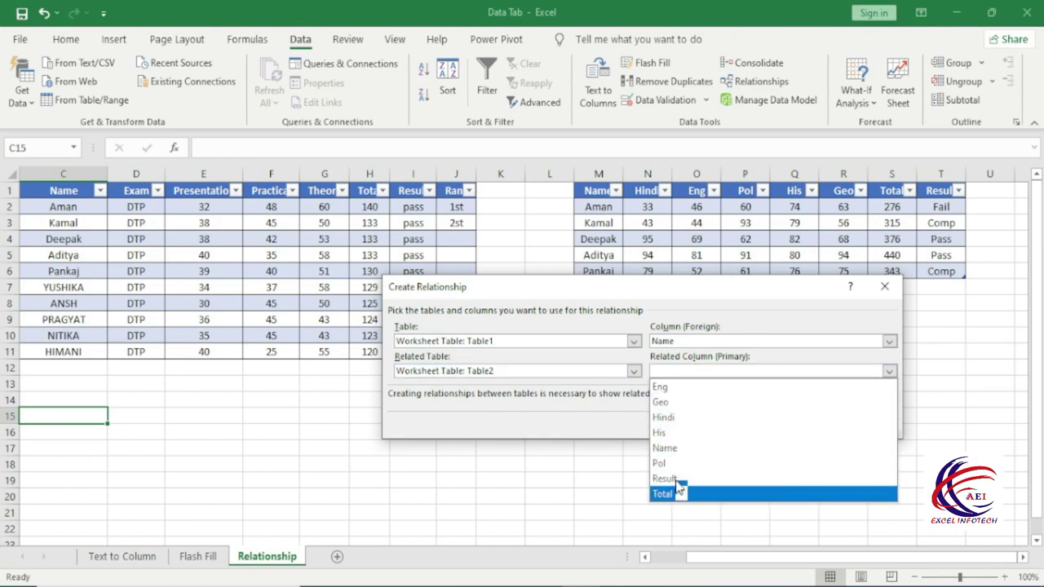
left_click(744, 448)
left_click(807, 422)
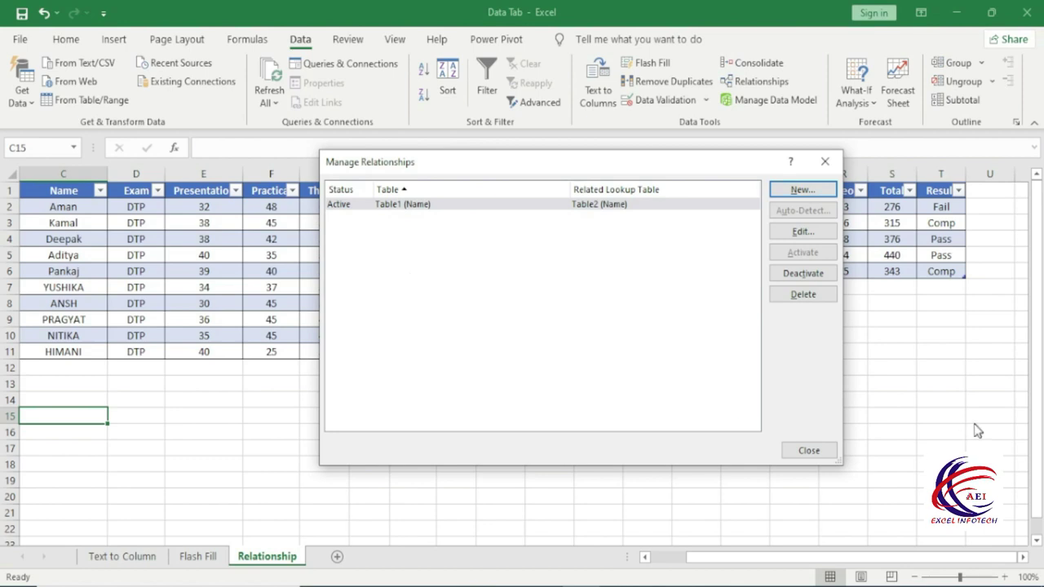
left_click(806, 451)
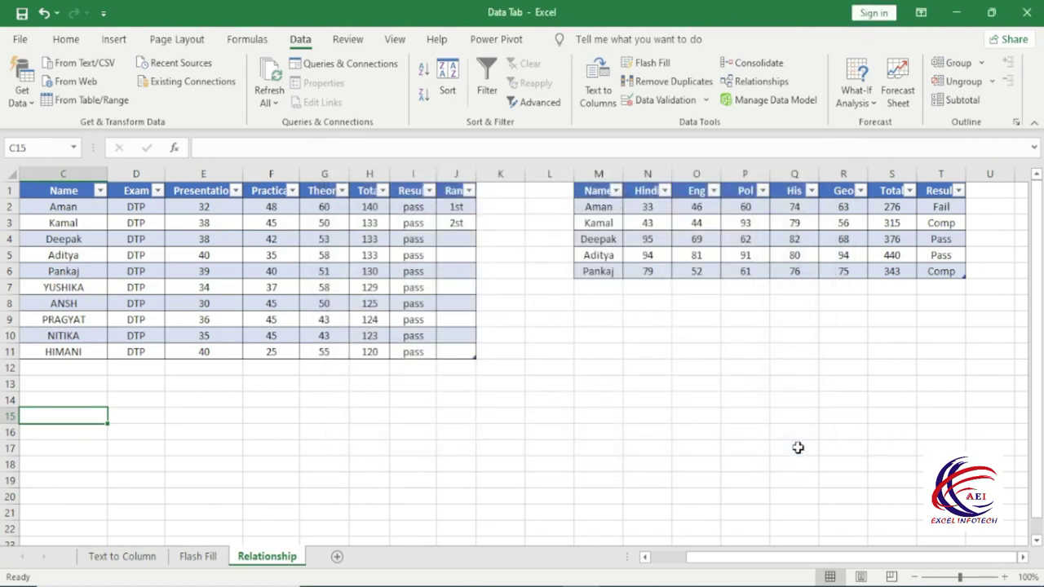
Insert a PivotTable at C15 based on this workbook's Data Model
left_click(122, 45)
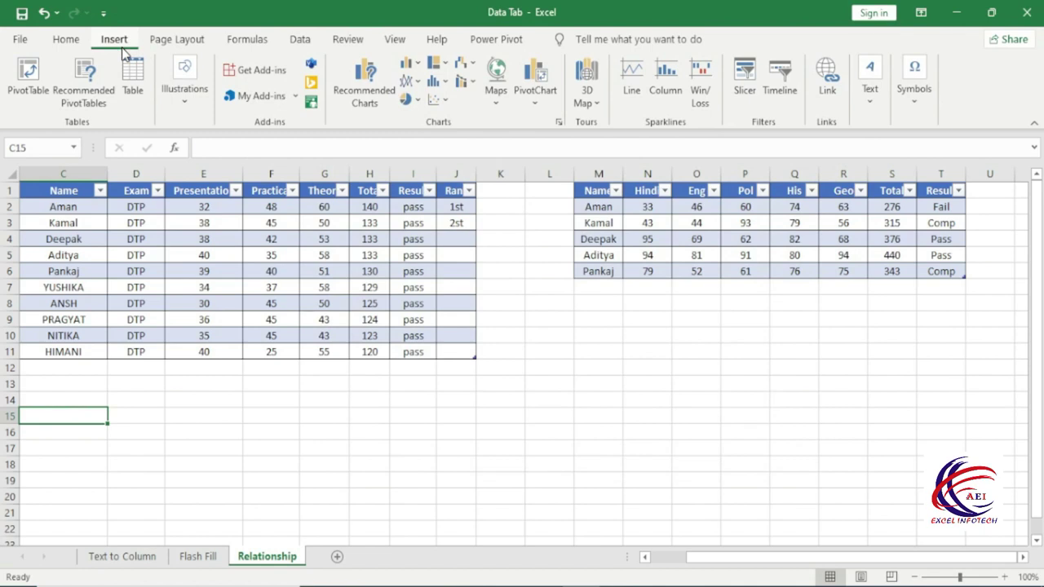
left_click(22, 73)
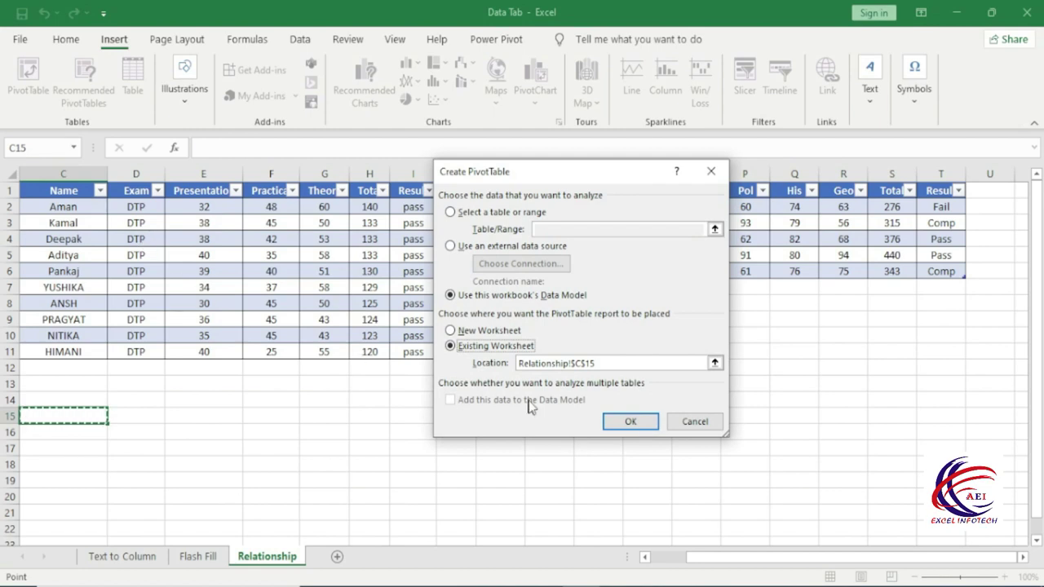
left_click(620, 421)
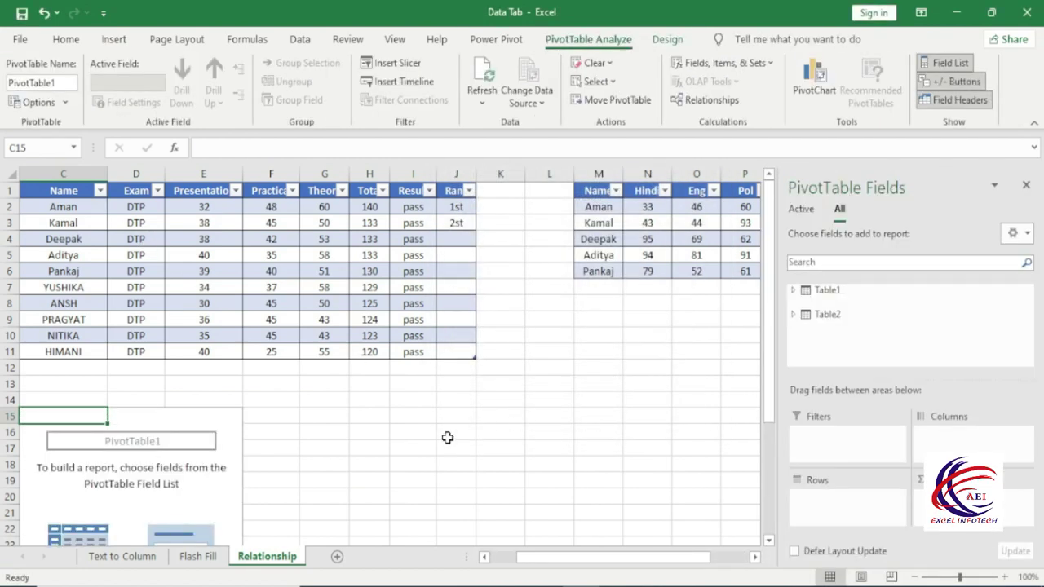
scroll(445, 438, "down", 3)
scroll(445, 438, "down", 1)
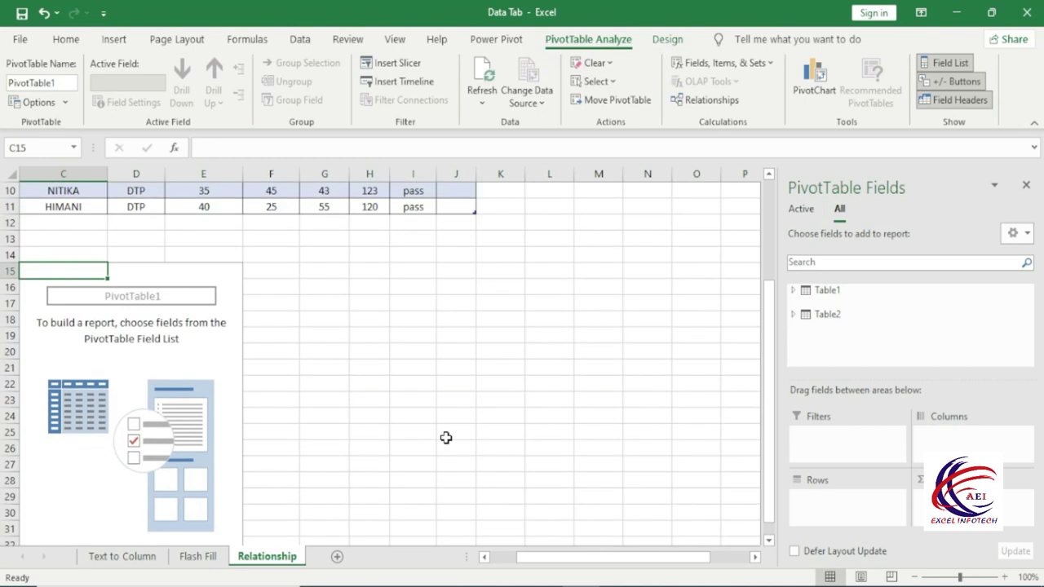
scroll(445, 438, "down", 2)
scroll(457, 438, "up", 1)
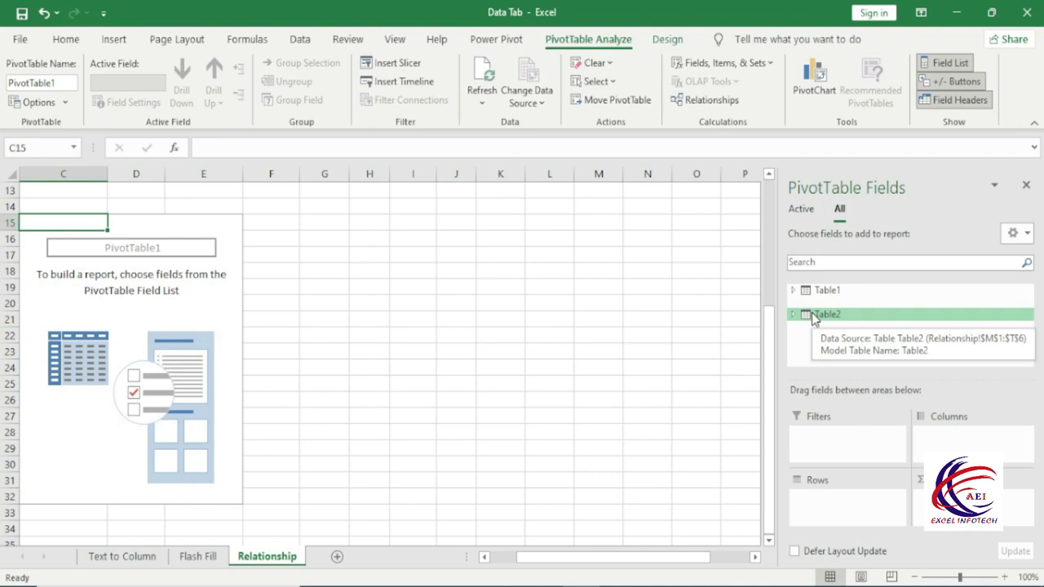
Add Table1 Name and Table2 Result to the PivotTable rows
left_click(794, 290)
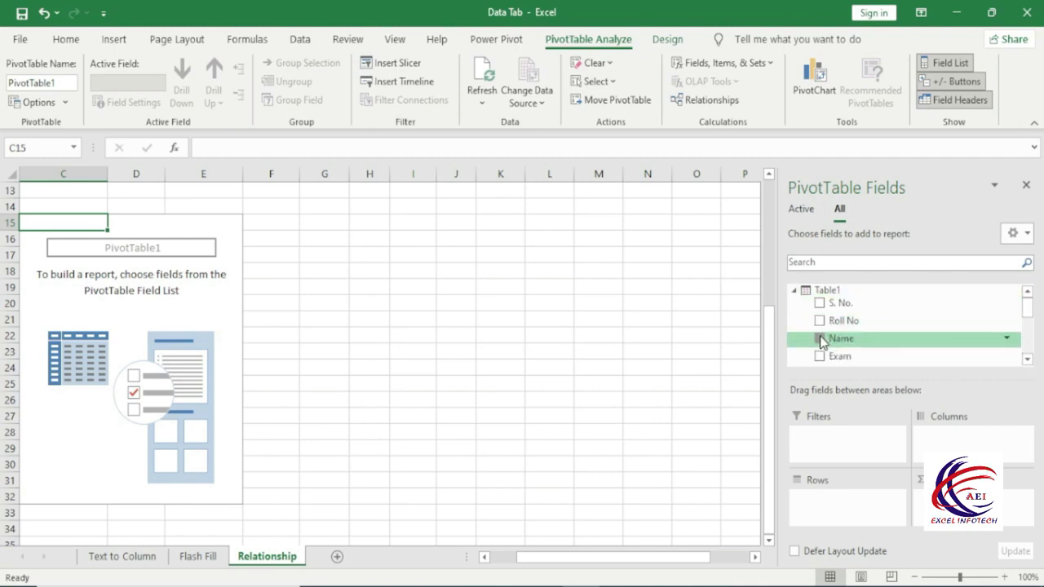
left_click(820, 338)
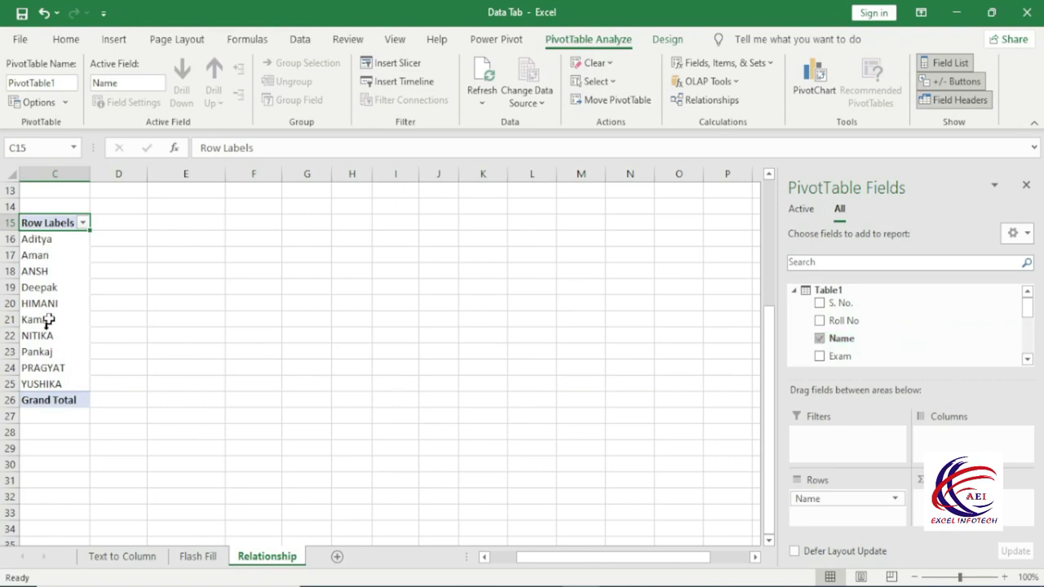
scroll(885, 358, "down", 1)
scroll(865, 354, "down", 2)
scroll(855, 350, "down", 1)
left_click(792, 349)
scroll(807, 350, "down", 1)
scroll(837, 359, "down", 1)
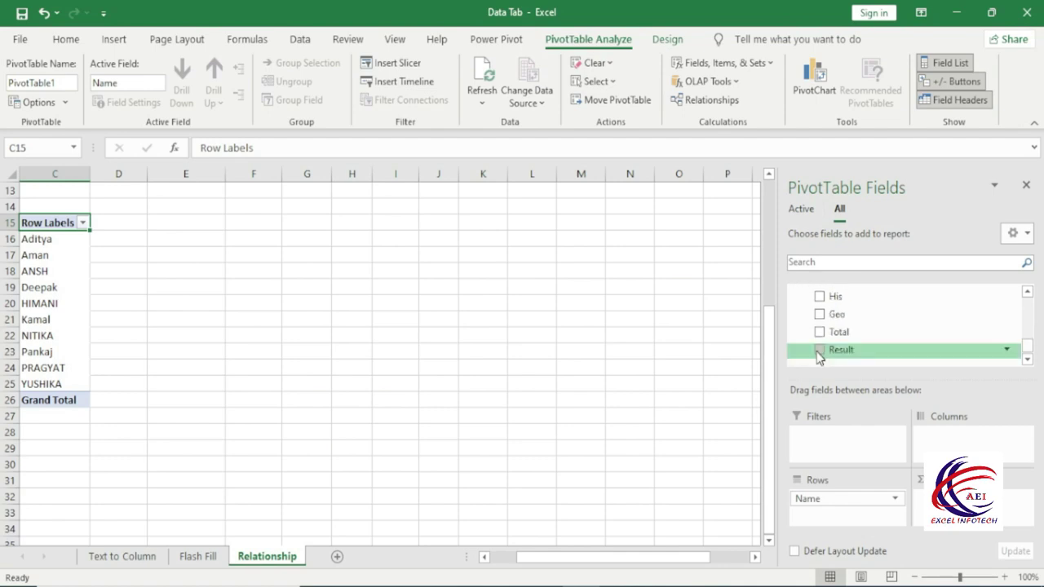
left_click(833, 351)
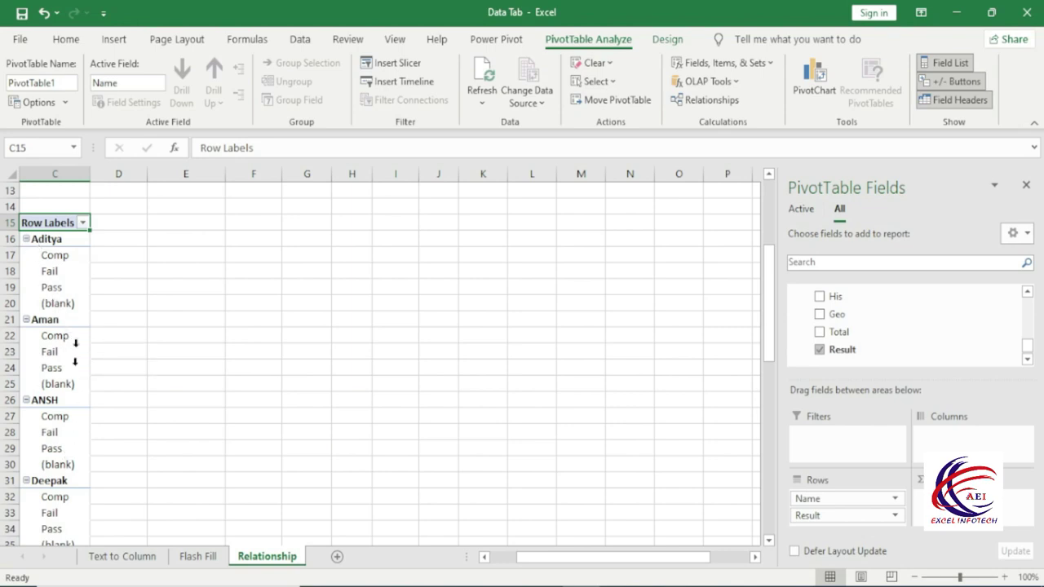
Add Table2 Geo and Table1 Presentation to the PivotTable as summed values
scroll(61, 439, "down", 3)
left_click(820, 332)
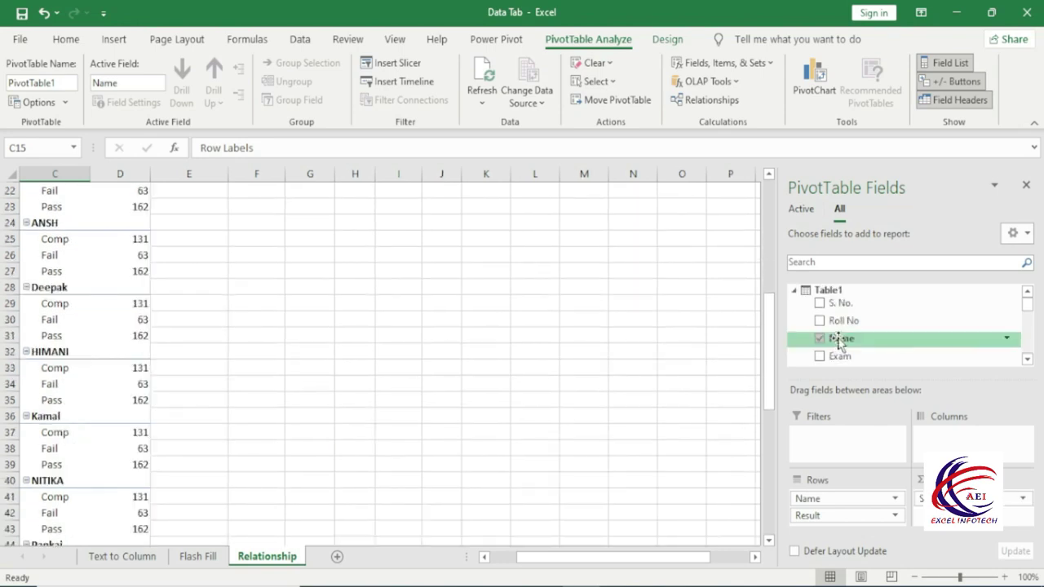
scroll(855, 341, "down", 1)
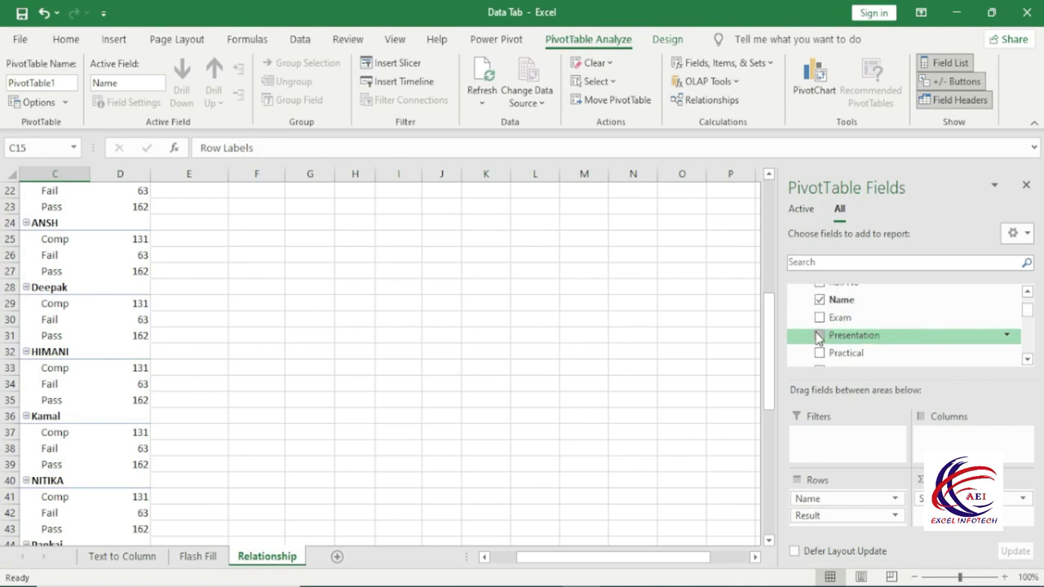
left_click(819, 337)
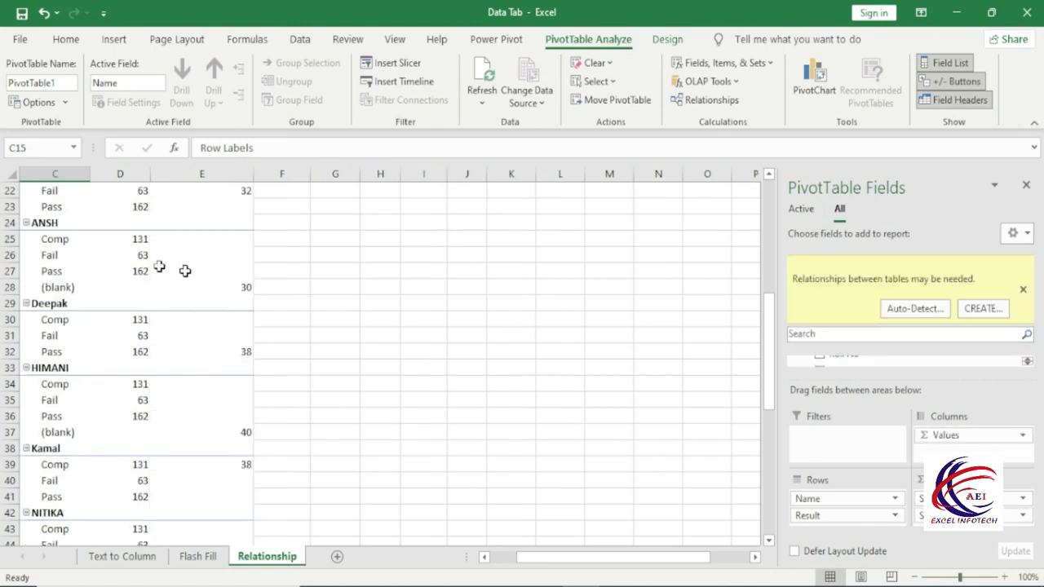
Move the Result field from Rows into Values so it becomes Count of Result
scroll(172, 368, "up", 3)
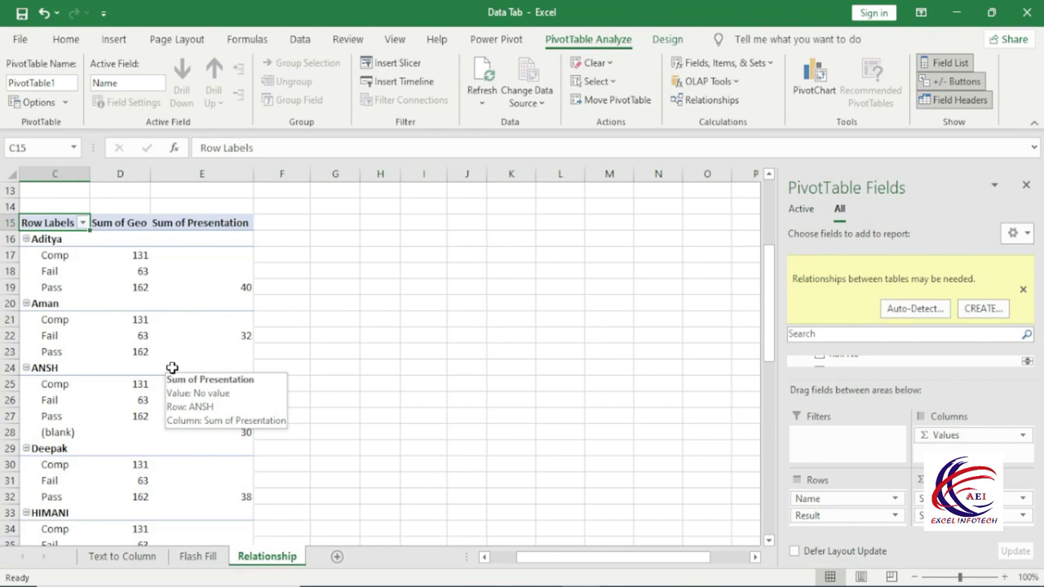
scroll(530, 416, "up", 1)
scroll(737, 484, "down", 2)
left_click_drag(816, 515, 921, 511)
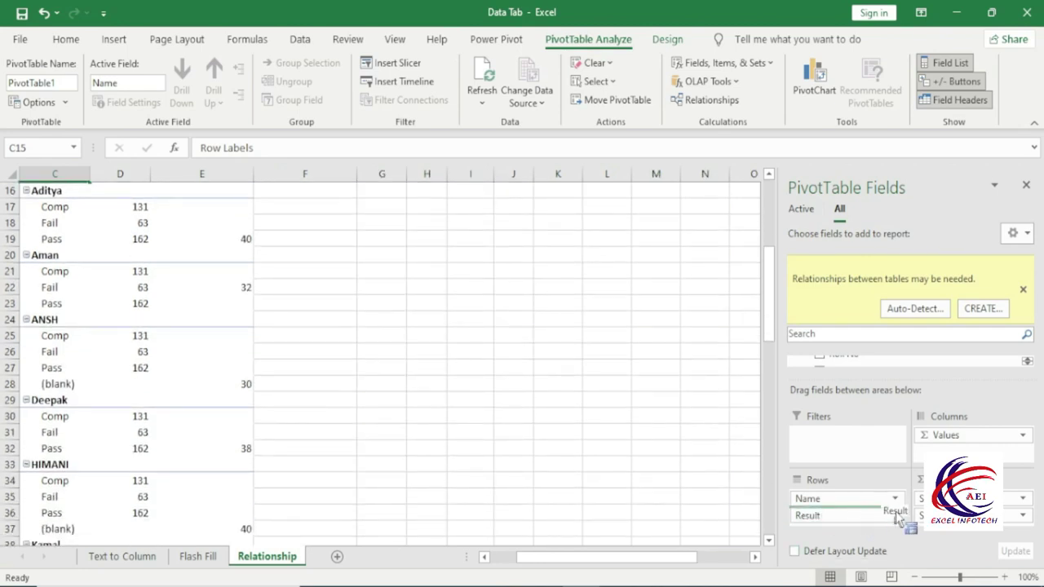
Review the one-row-per-name PivotTable with Sum of Geo, Count of Result and Sum of Presentation
scroll(541, 397, "up", 4)
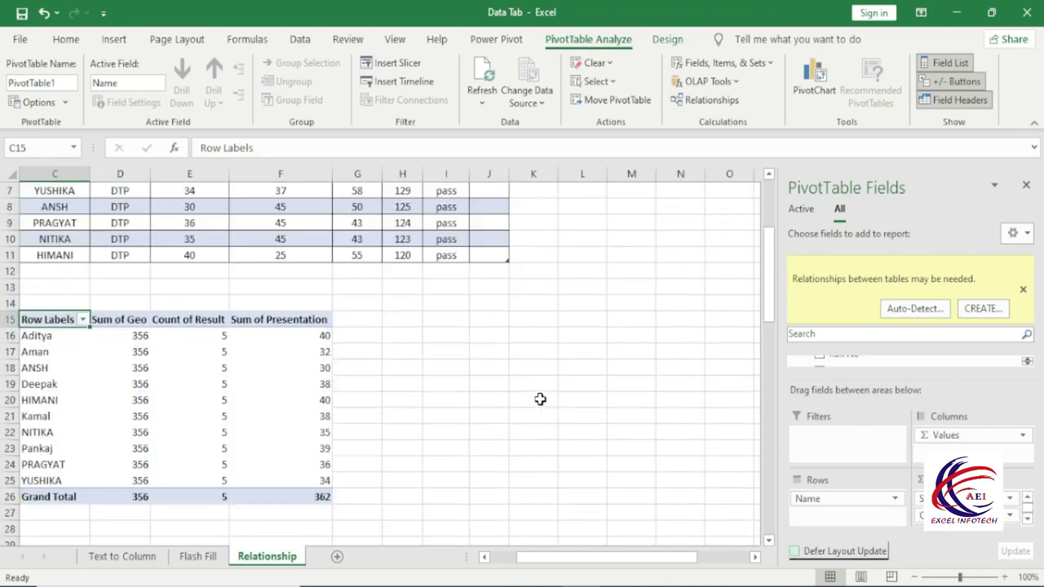
scroll(120, 386, "down", 2)
mouse_move(120, 387)
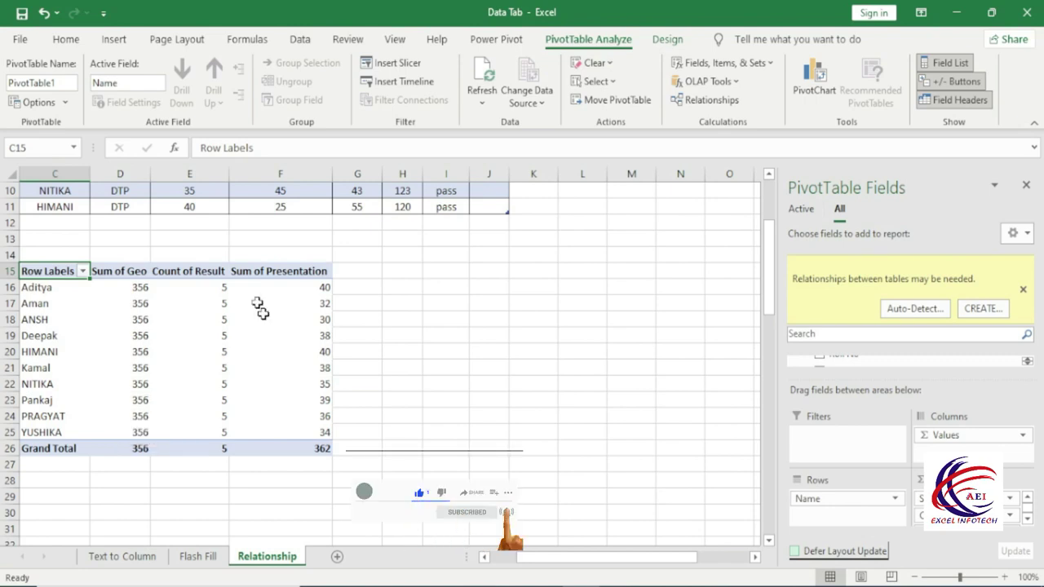
mouse_move(279, 335)
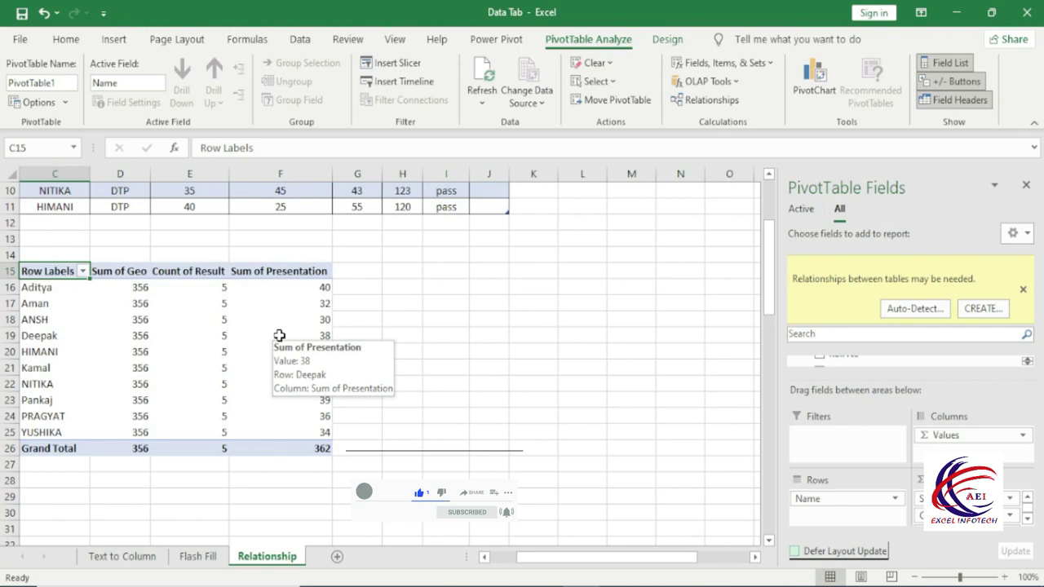